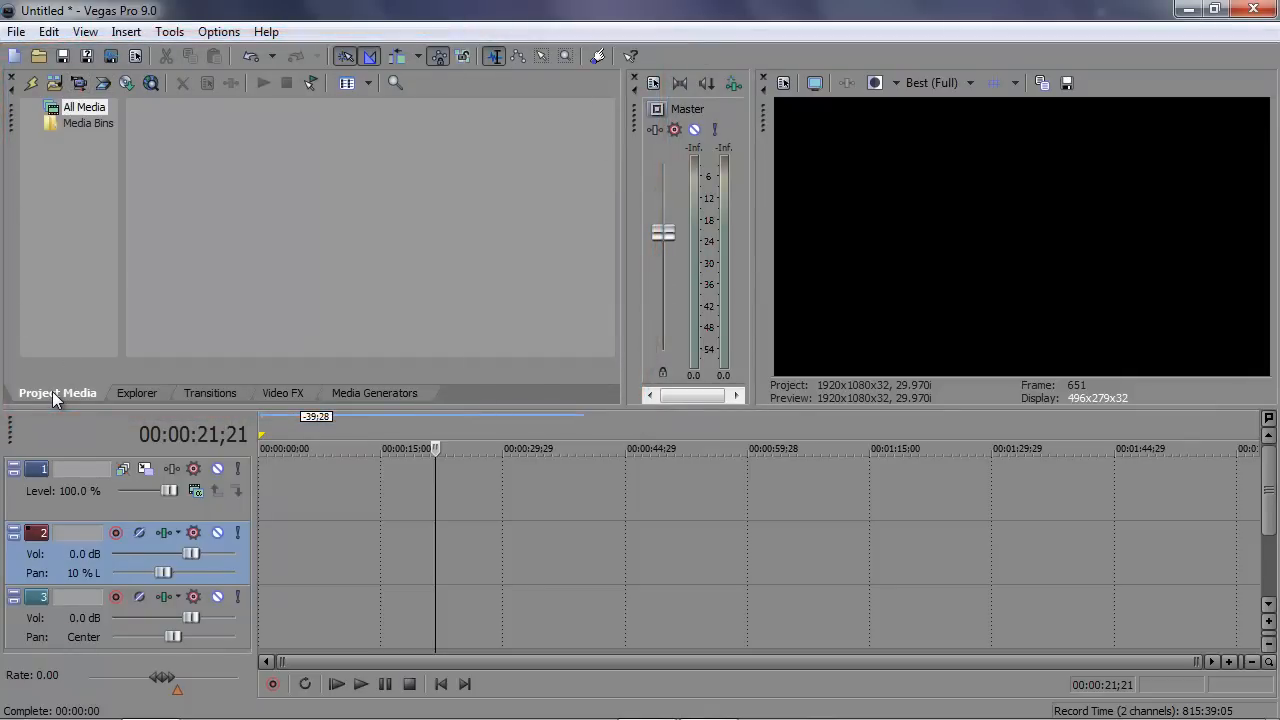
# Look through the file explorer, the transition presets, the video effects and the media generators.
pyautogui.click(126, 394)
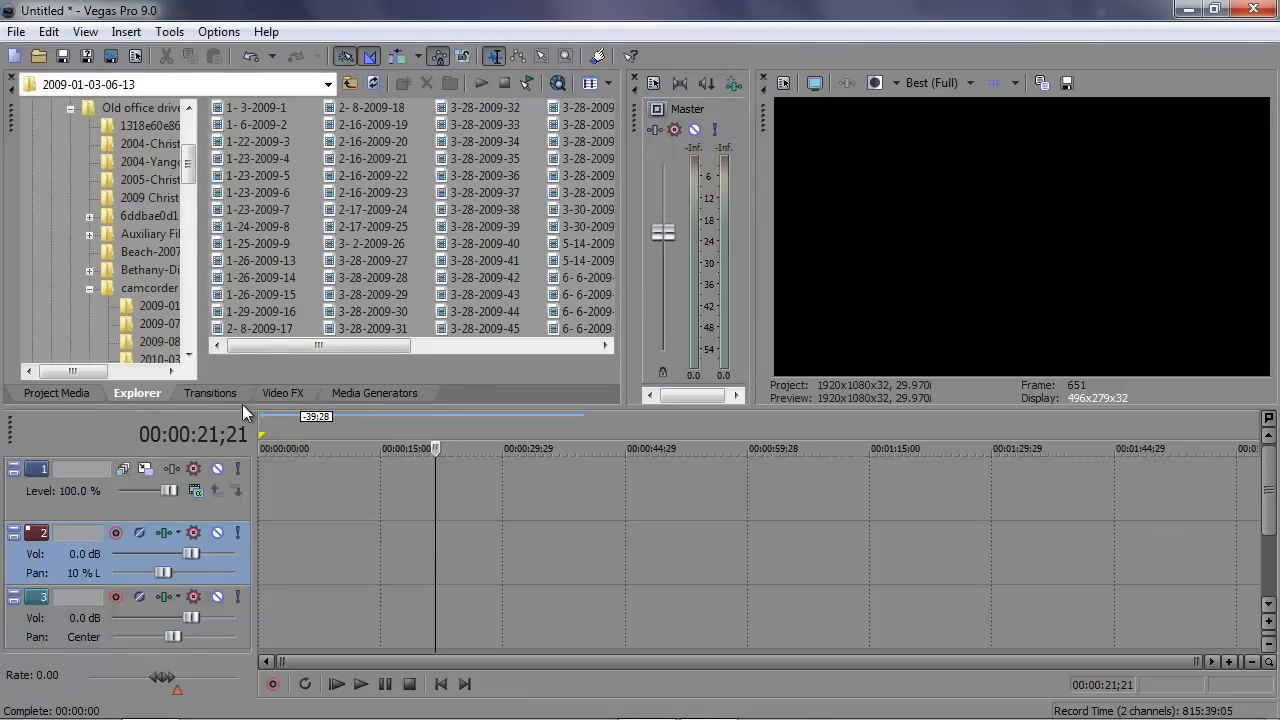
pyautogui.click(198, 394)
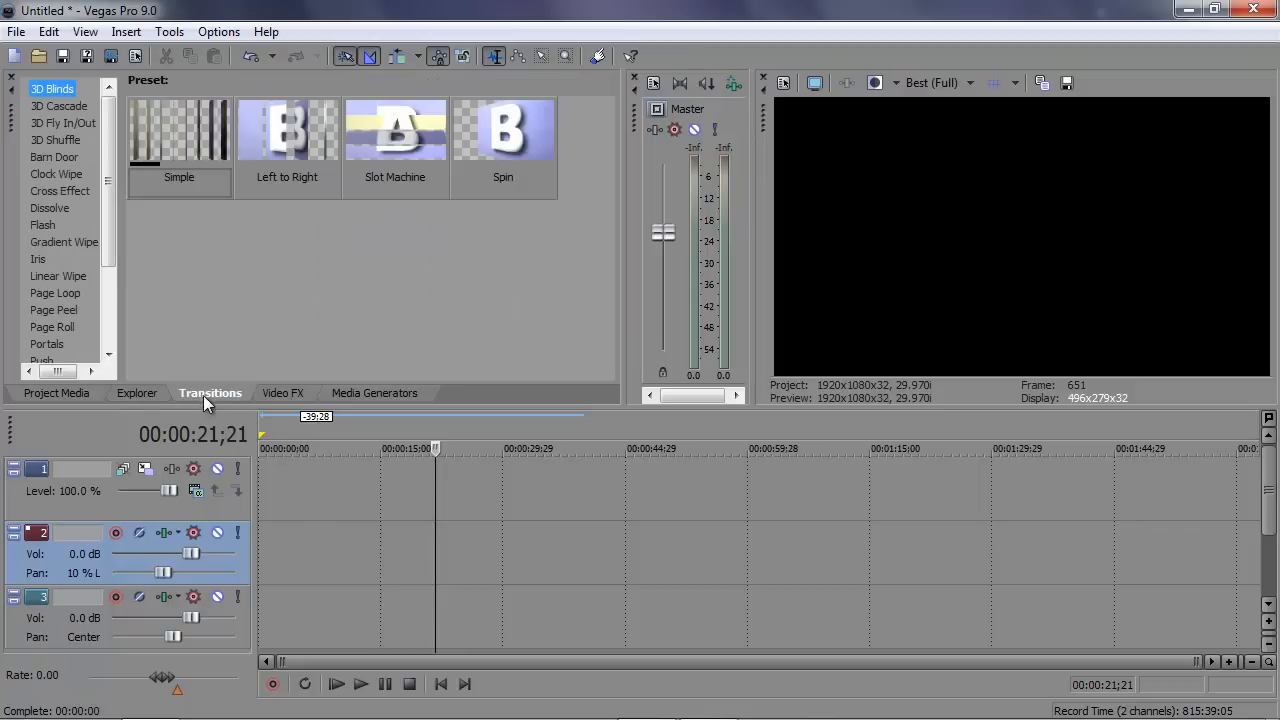
pyautogui.click(281, 398)
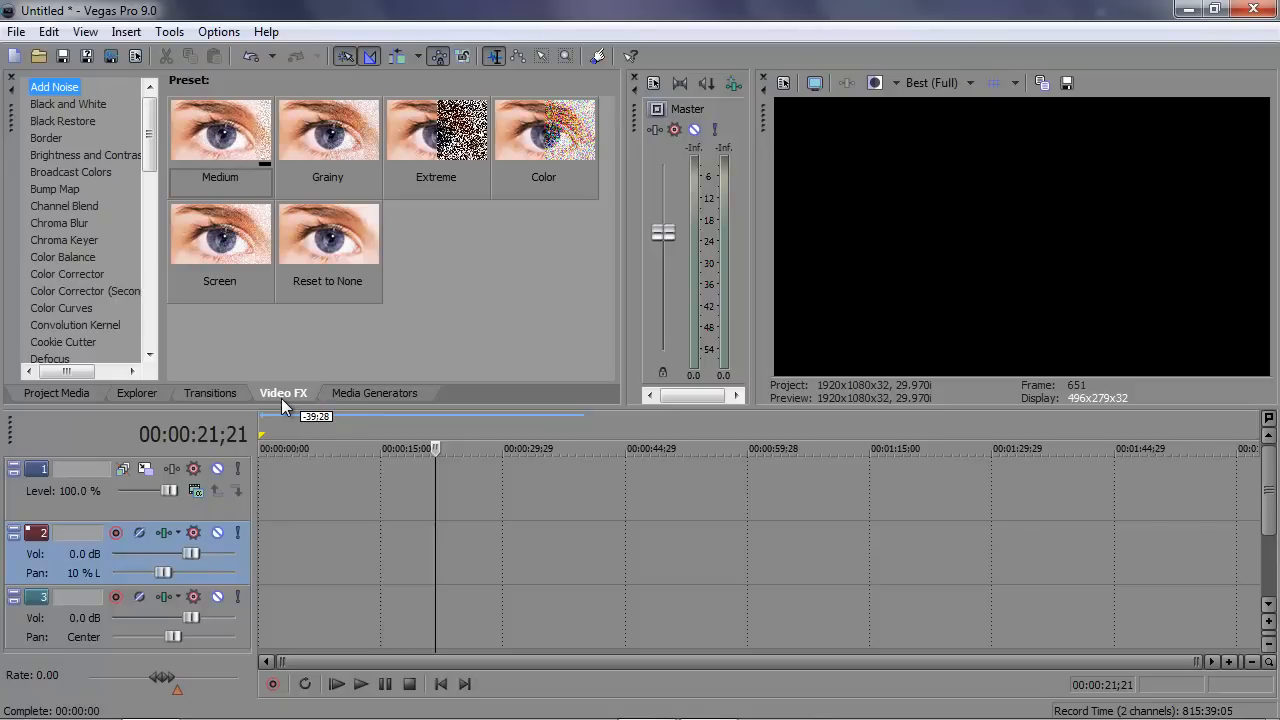
pyautogui.click(347, 390)
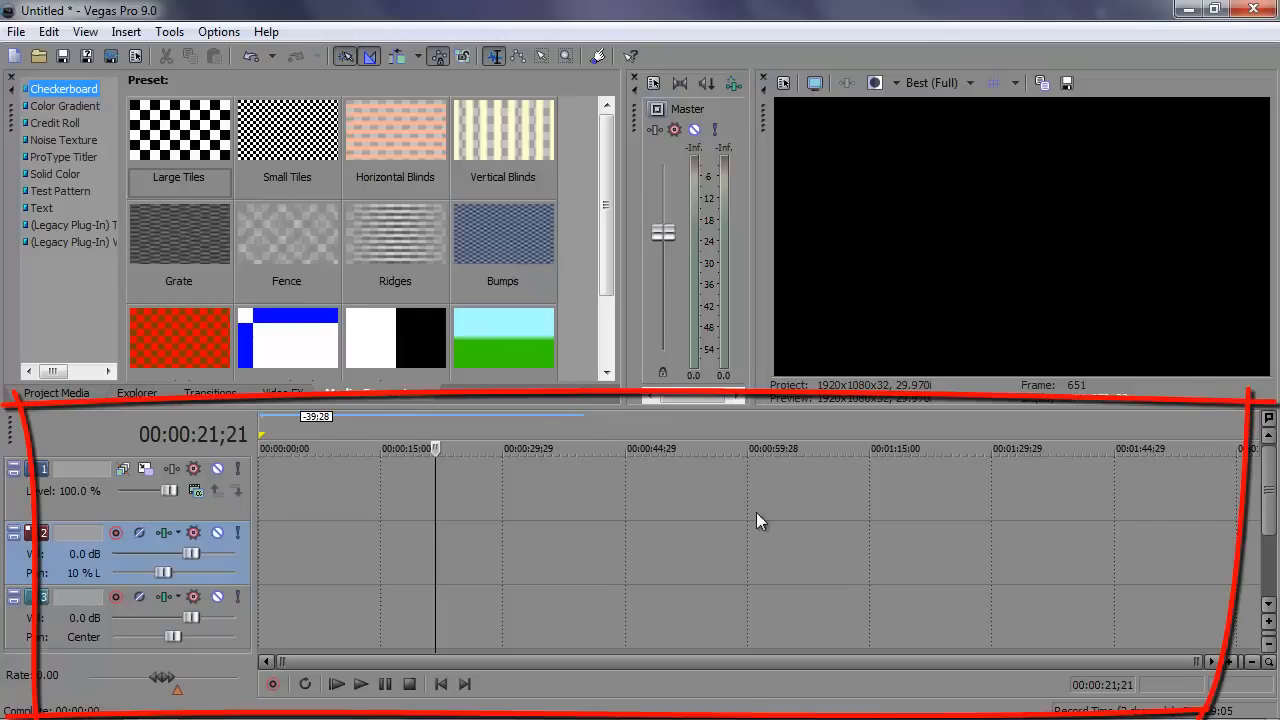
# Preview the empty timeline briefly and stop playback.
pyautogui.moveTo(1270, 505); pyautogui.dragTo(1278, 477)
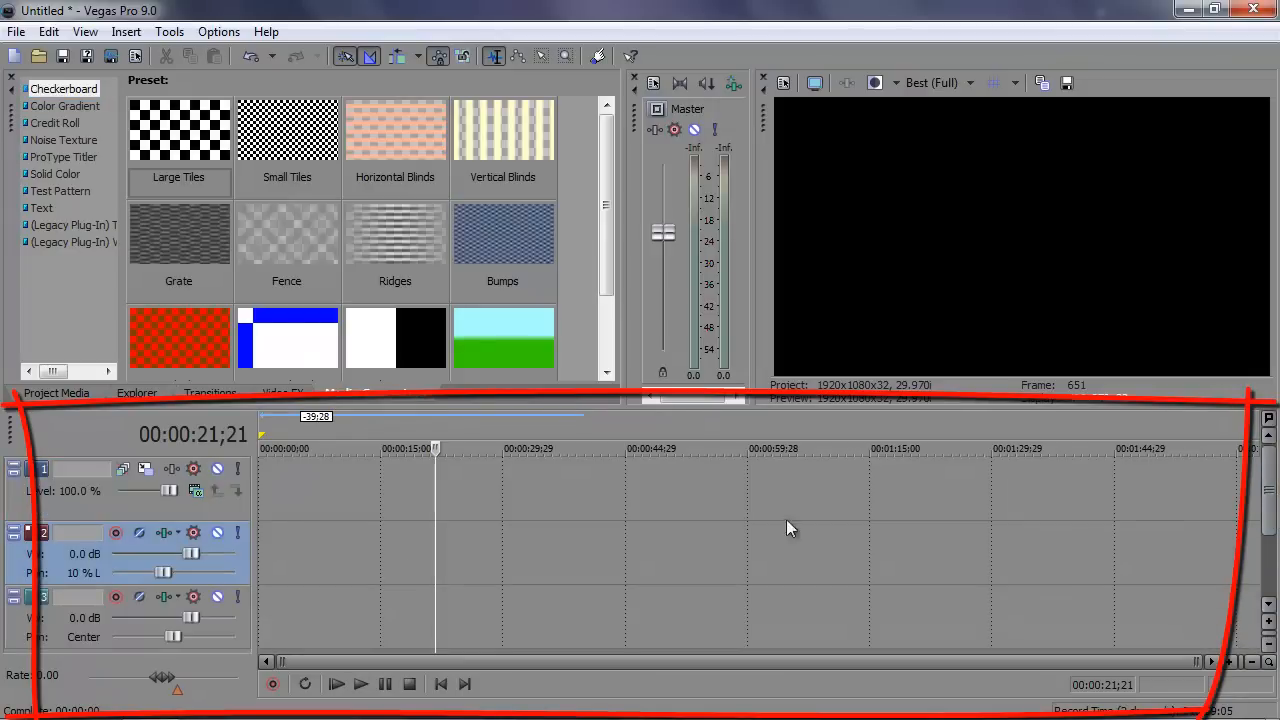
pyautogui.press('space')
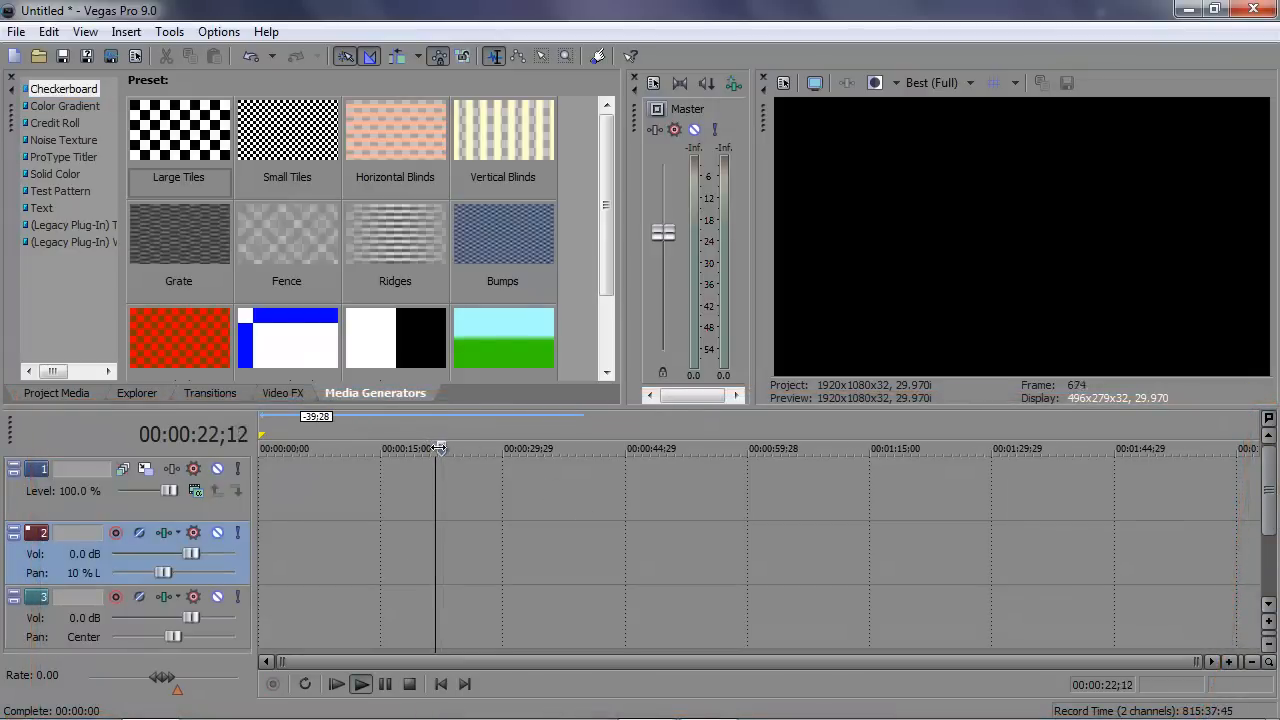
pyautogui.press('space')
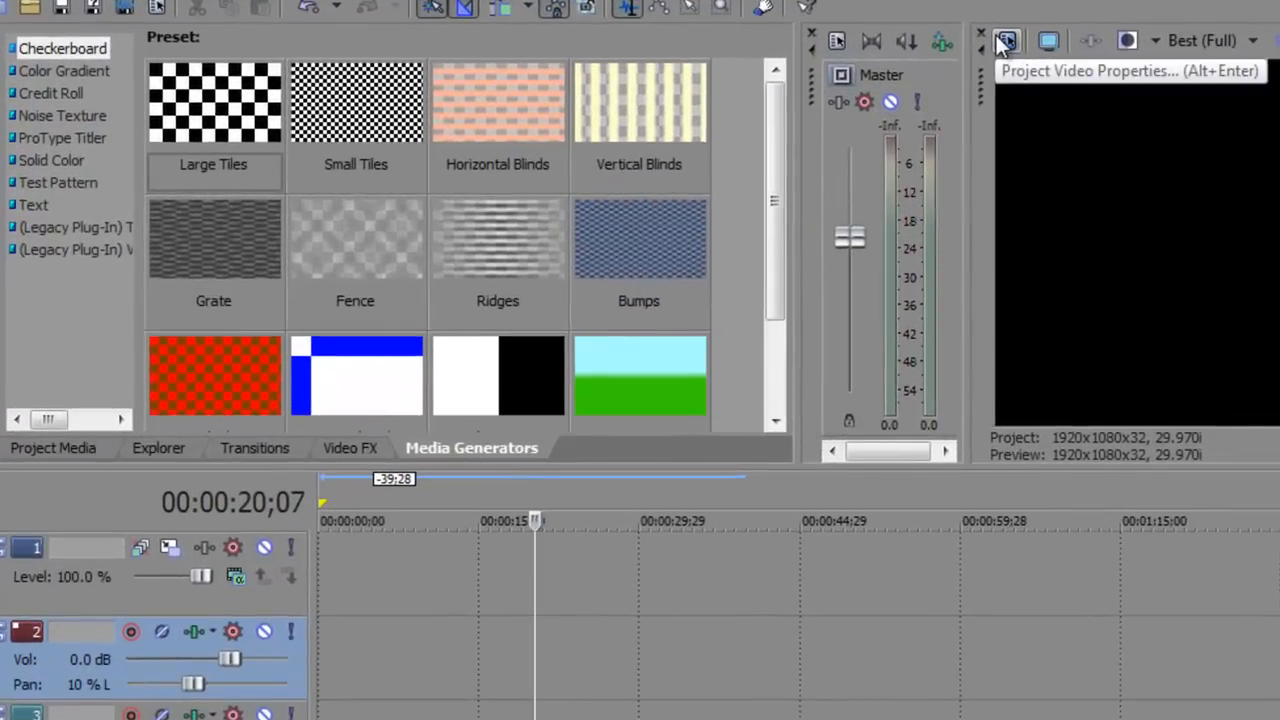
# Set the project's video template to HD 1080-60i (1920x1080, 29.970 fps) and accept the project properties.
pyautogui.click(1003, 42)
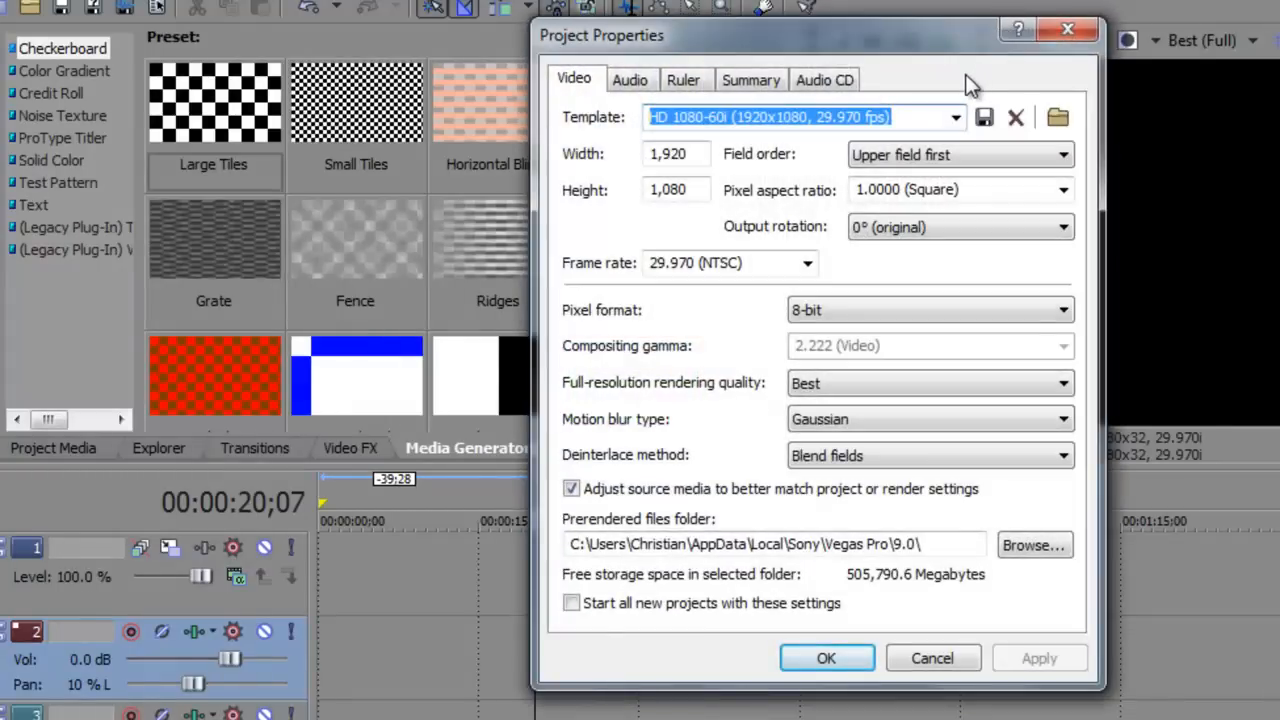
pyautogui.moveTo(986, 27); pyautogui.dragTo(766, 77)
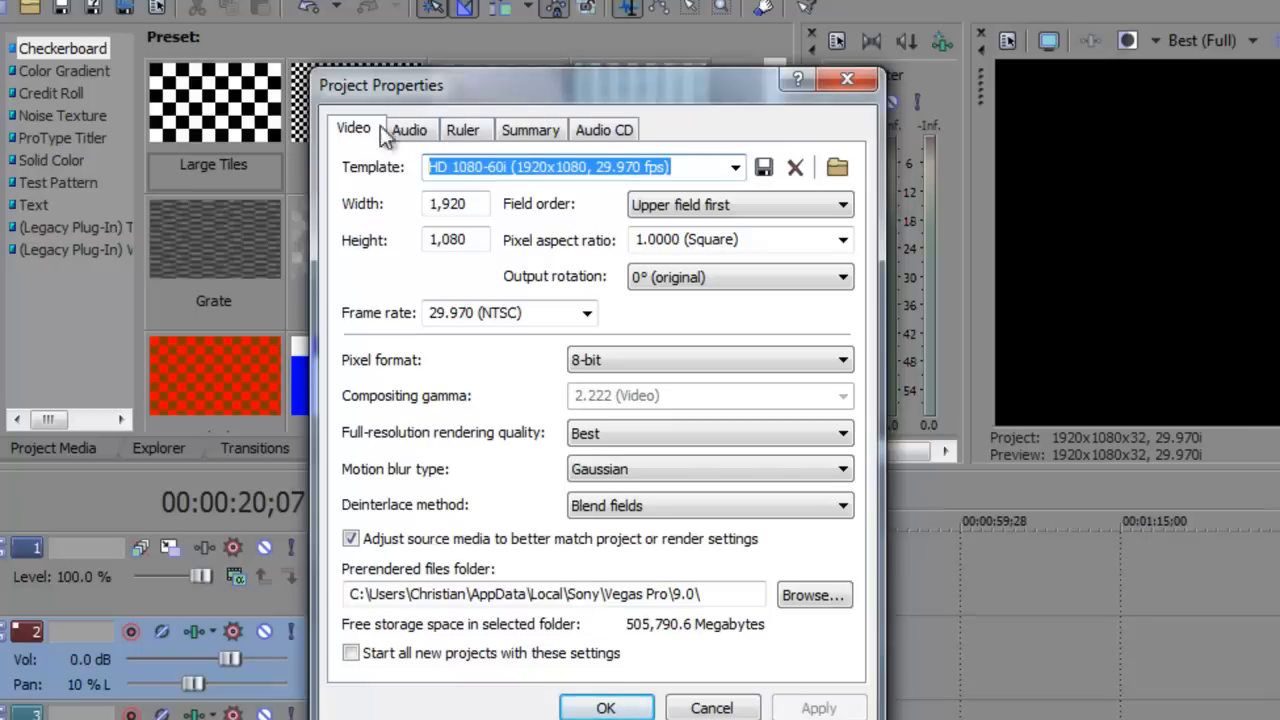
pyautogui.click(735, 168)
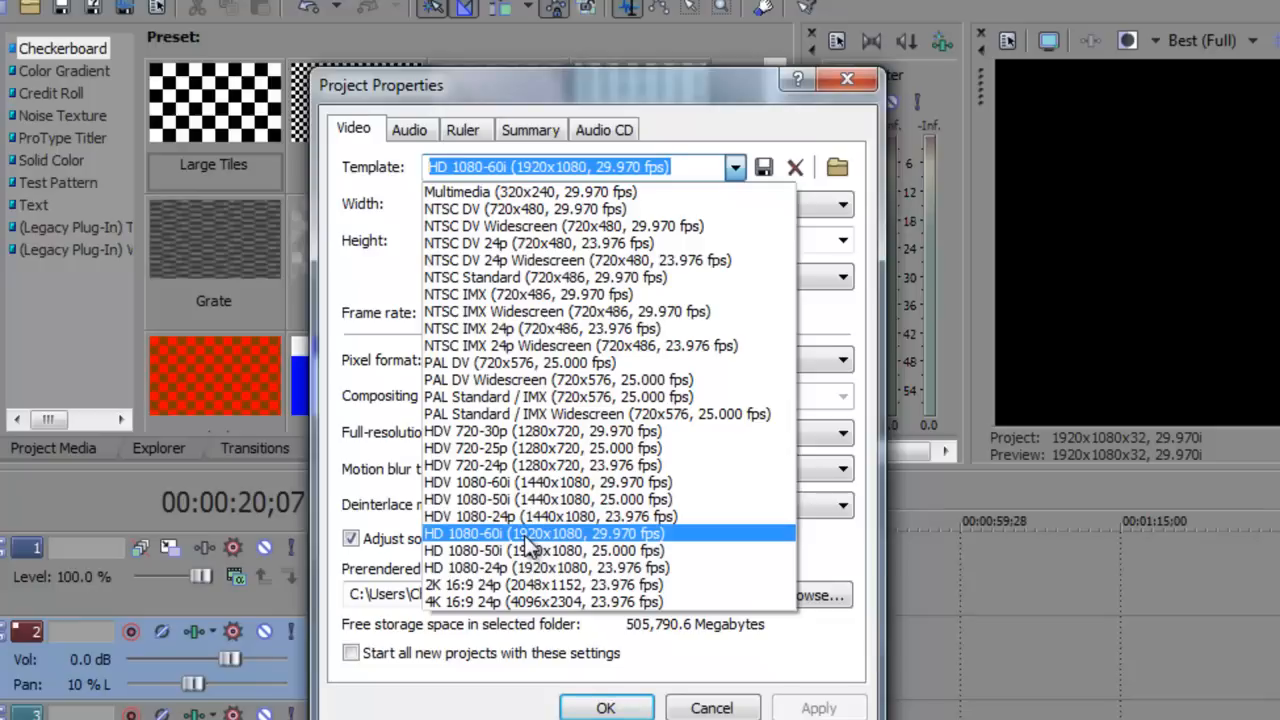
pyautogui.click(534, 537)
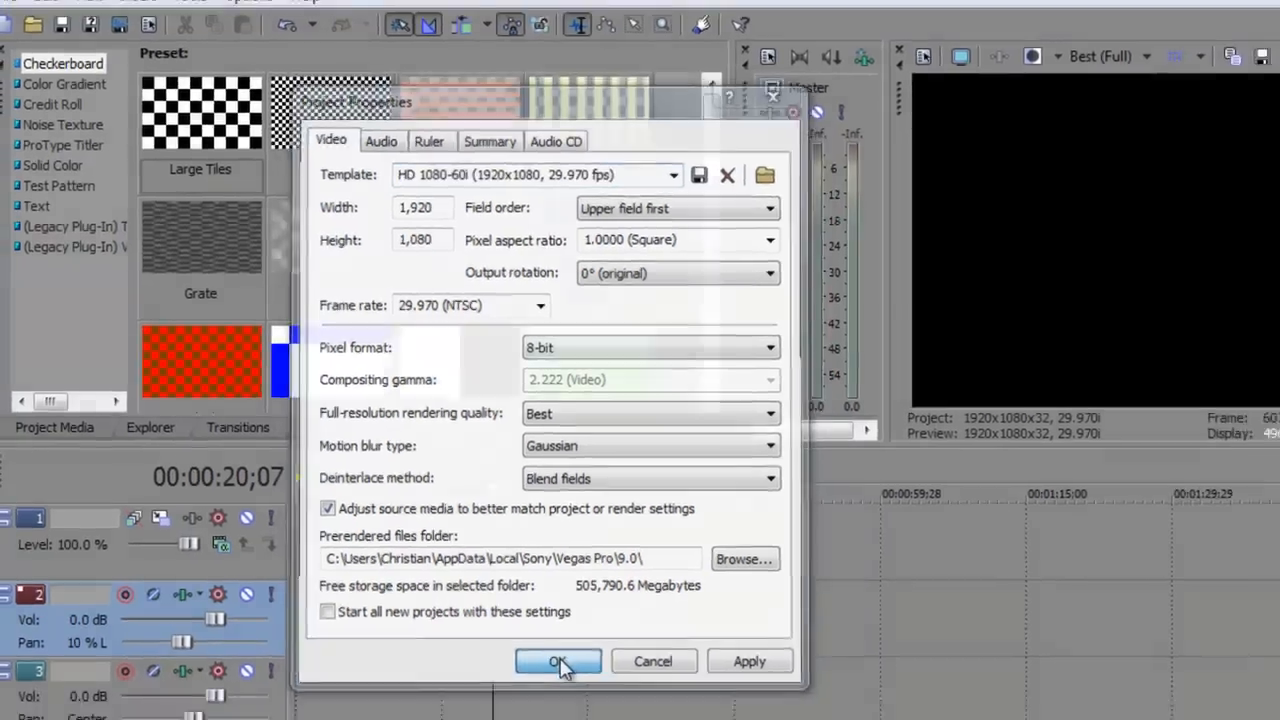
pyautogui.click(609, 708)
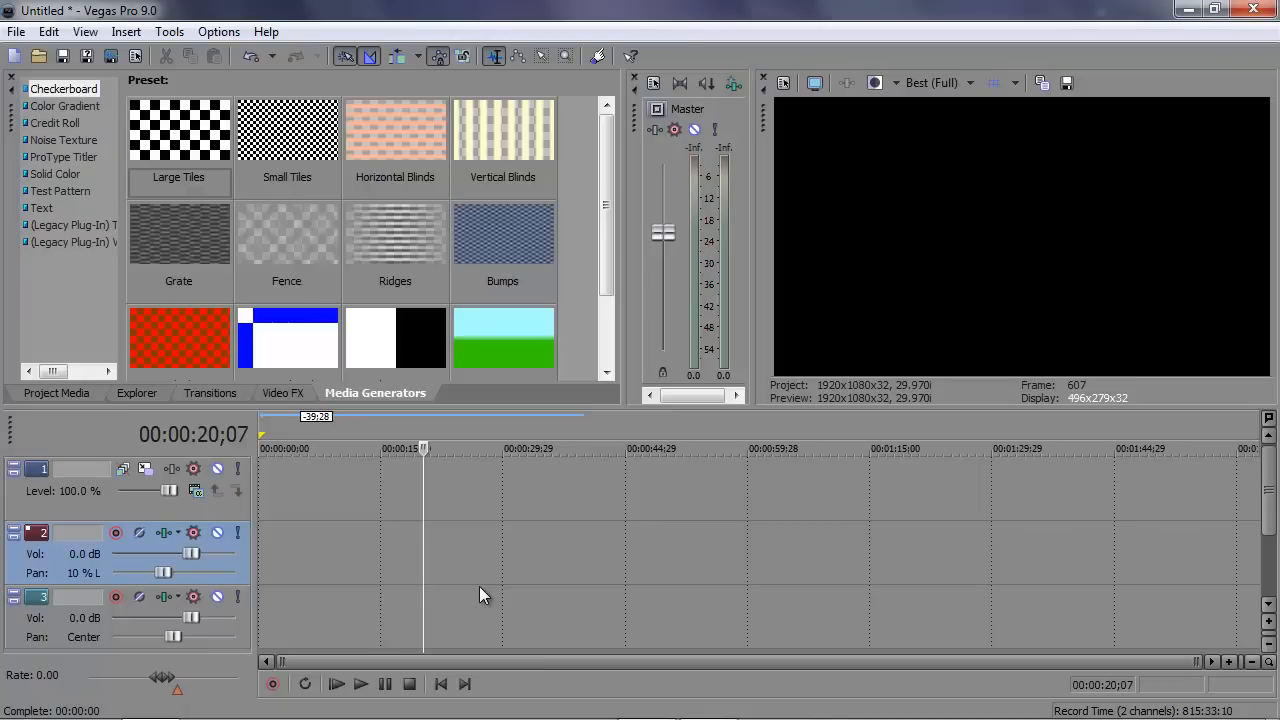
# Import the Apple R&D Final video from the Apple R end D folder into the project media.
pyautogui.click(18, 32)
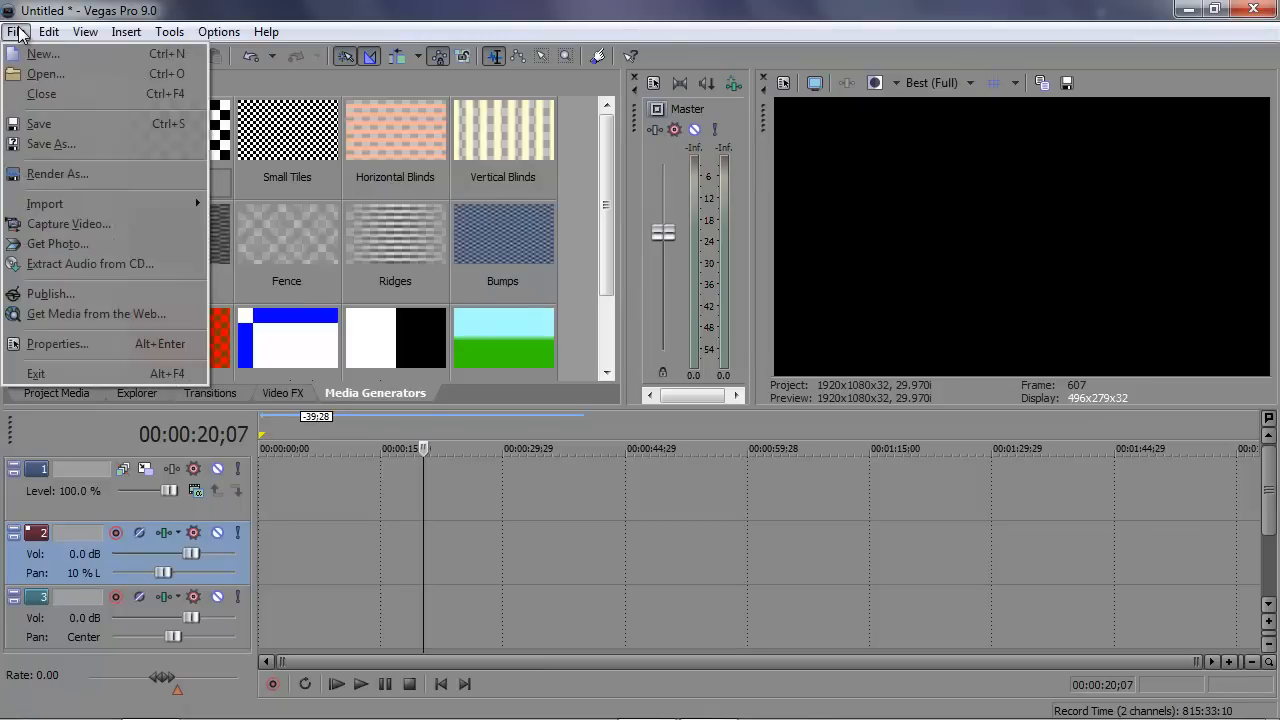
pyautogui.moveTo(120, 206)
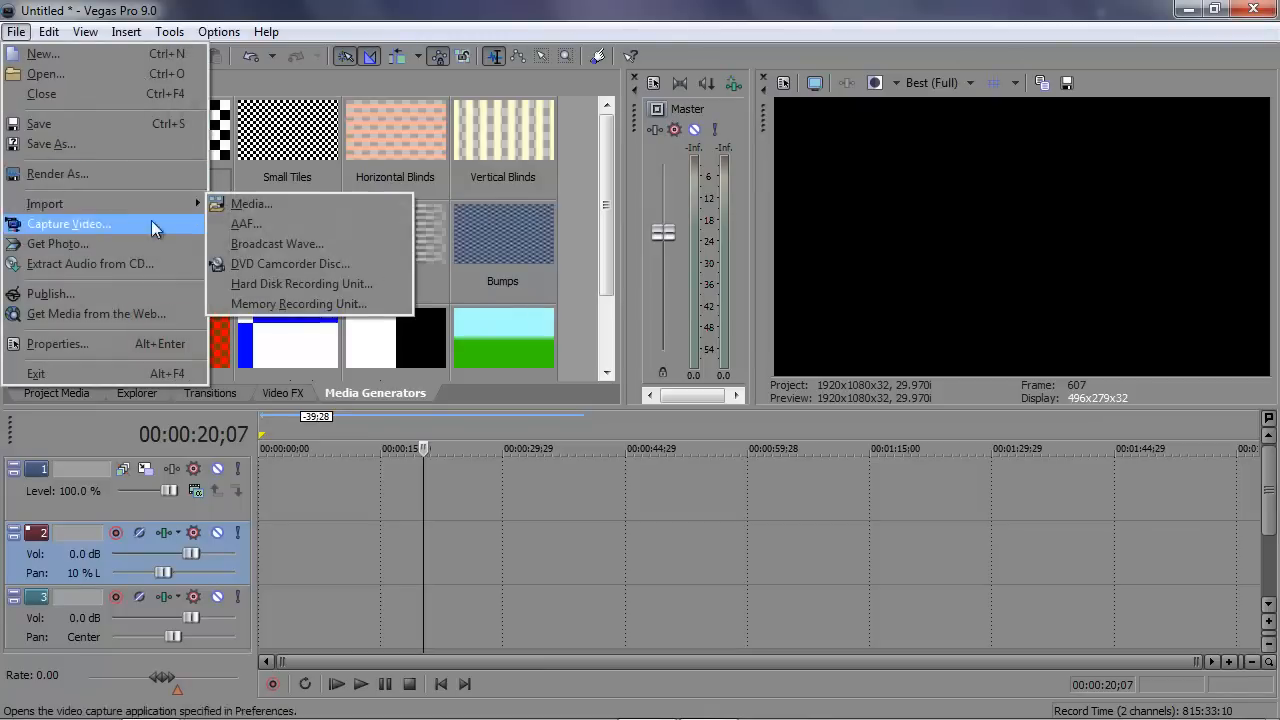
pyautogui.click(271, 204)
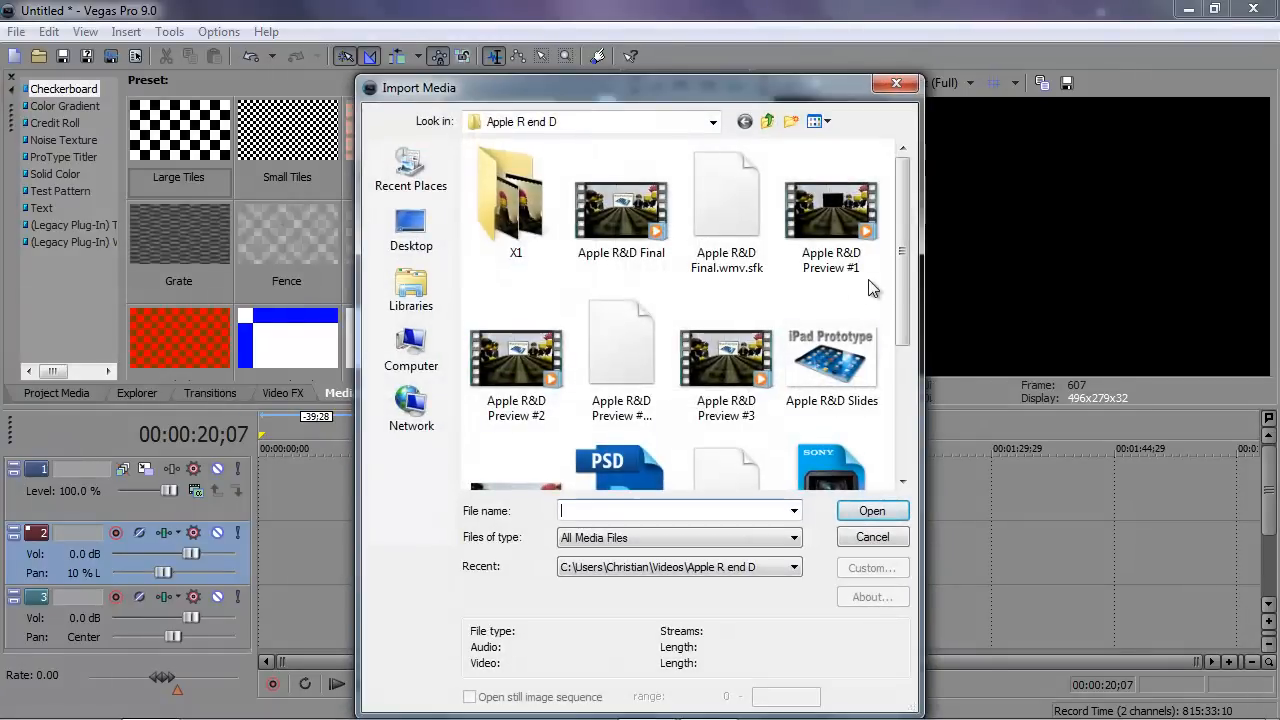
pyautogui.moveTo(903, 265)
pyautogui.mouseDown()
pyautogui.moveTo(933, 449)
pyautogui.moveTo(909, 249)
pyautogui.mouseUp()
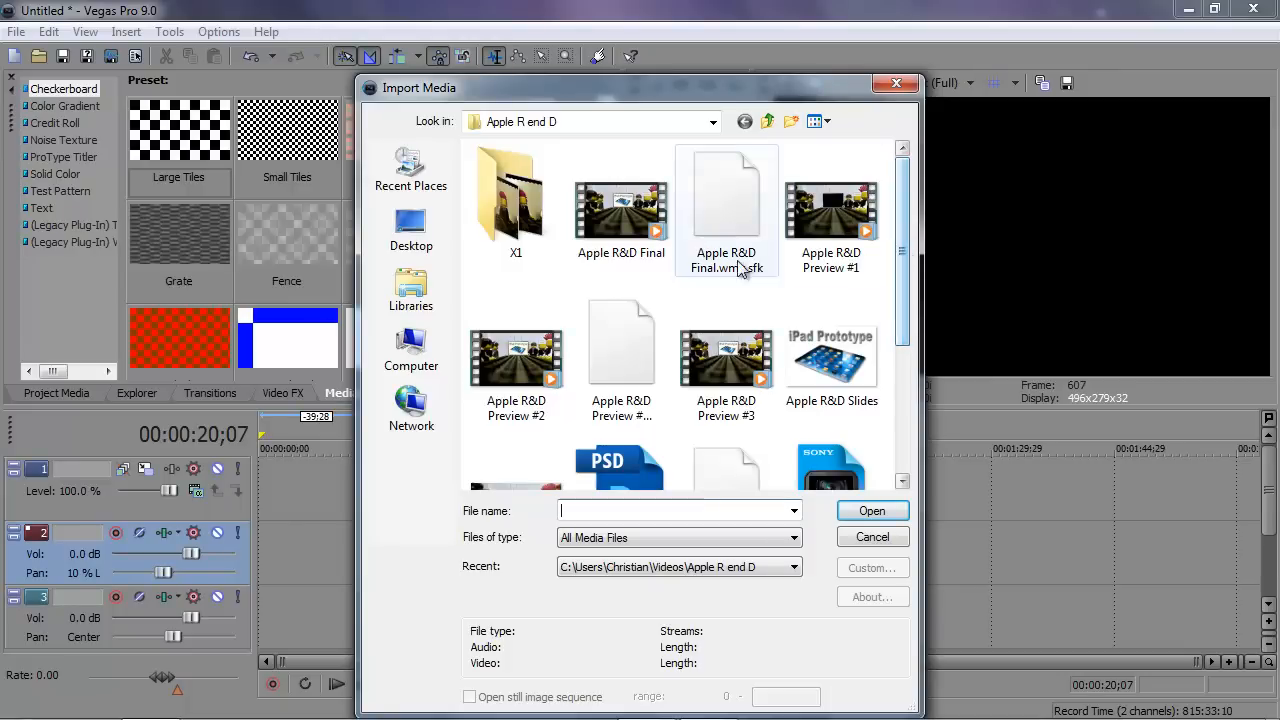
pyautogui.click(620, 200)
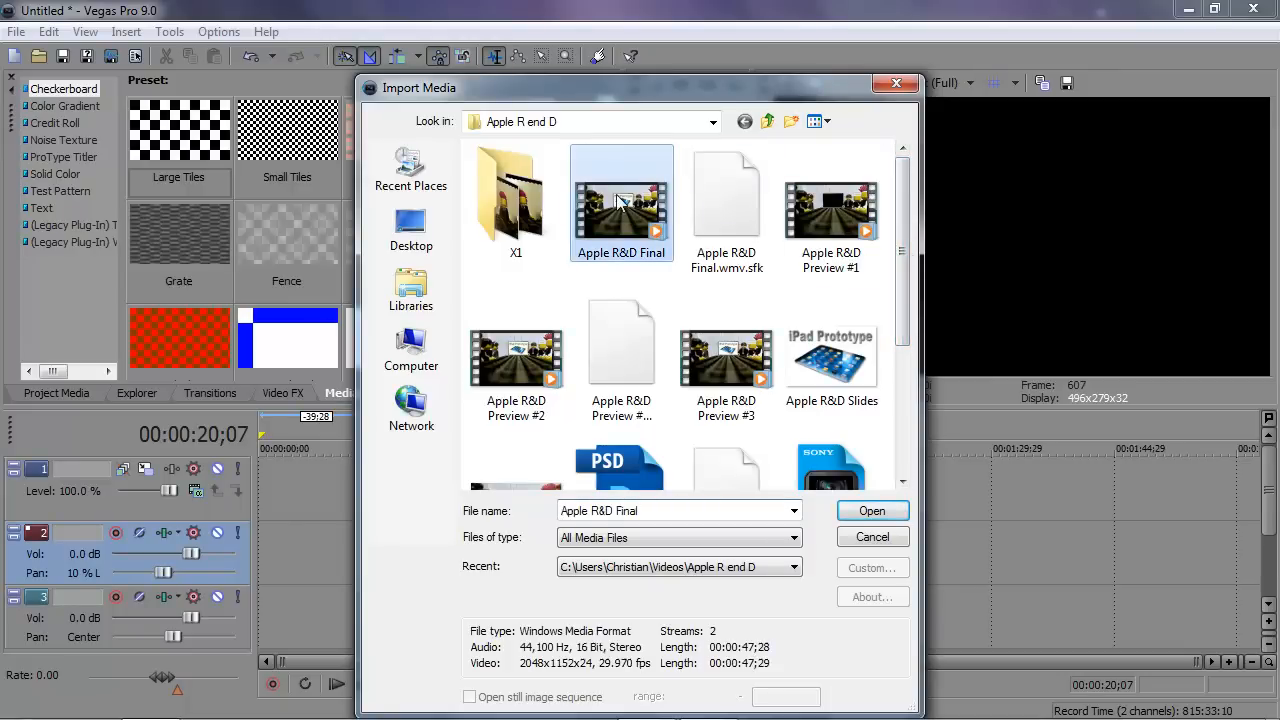
pyautogui.keyDown('ctrl'); pyautogui.click(826, 235); pyautogui.keyUp('ctrl')
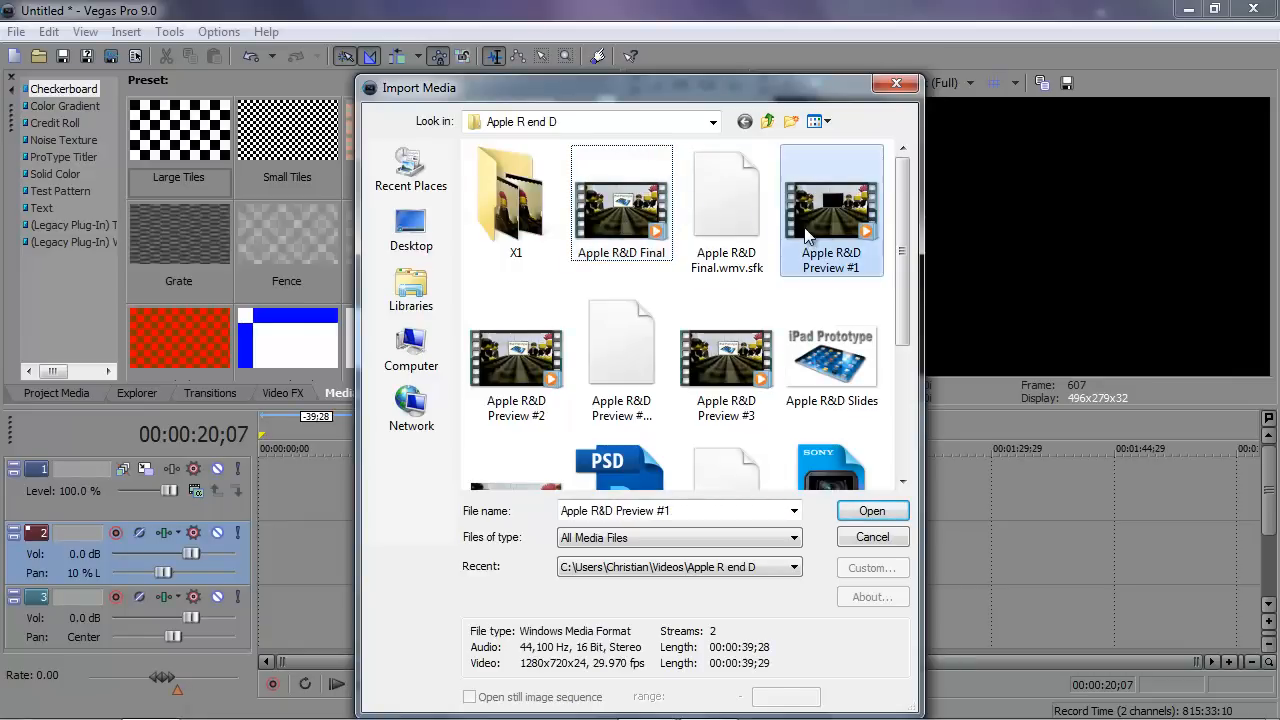
pyautogui.click(623, 205)
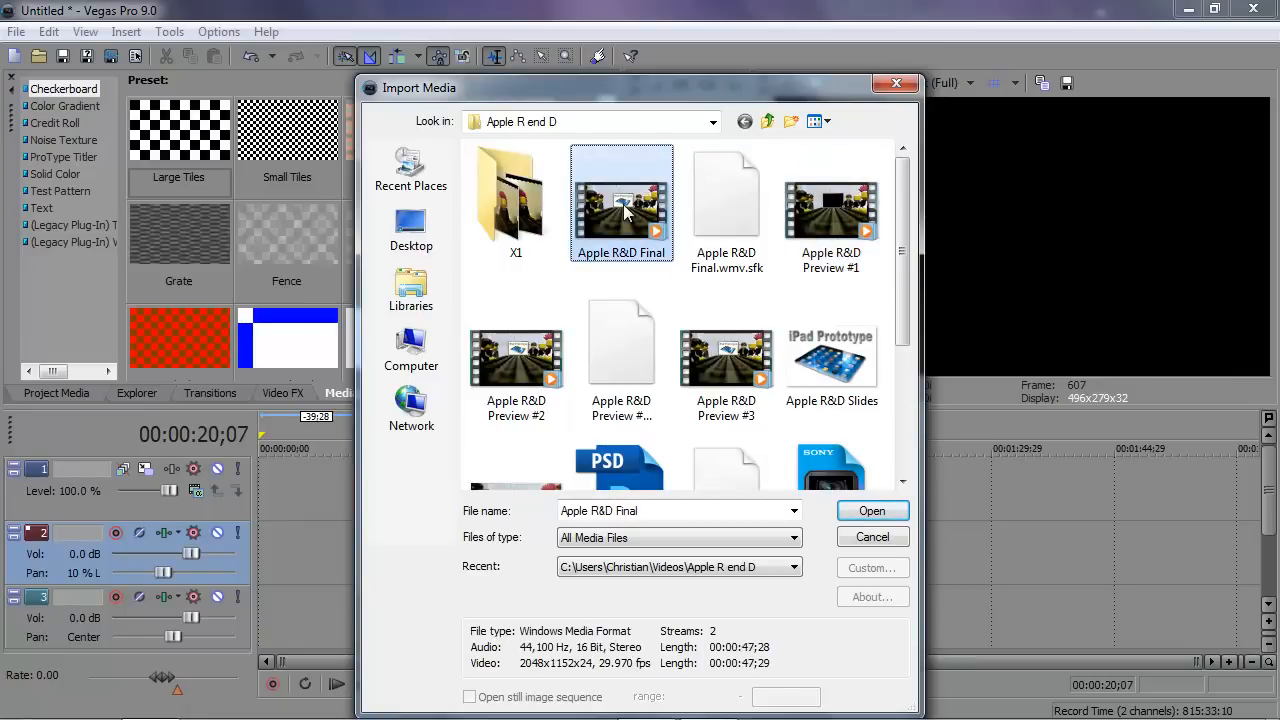
pyautogui.click(877, 508)
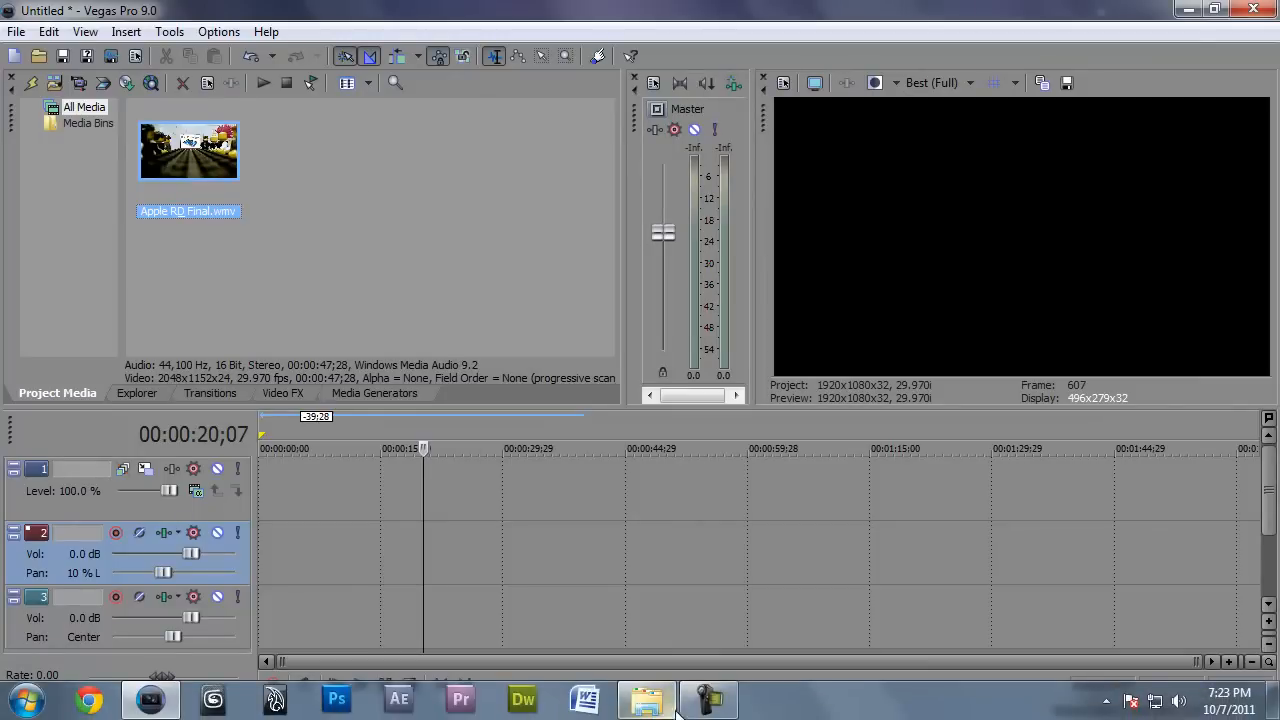
# Switch to the Windows Explorer folder Apple R end D and add the Apple R&D Preview #1 video to the project media.
pyautogui.click(655, 700)
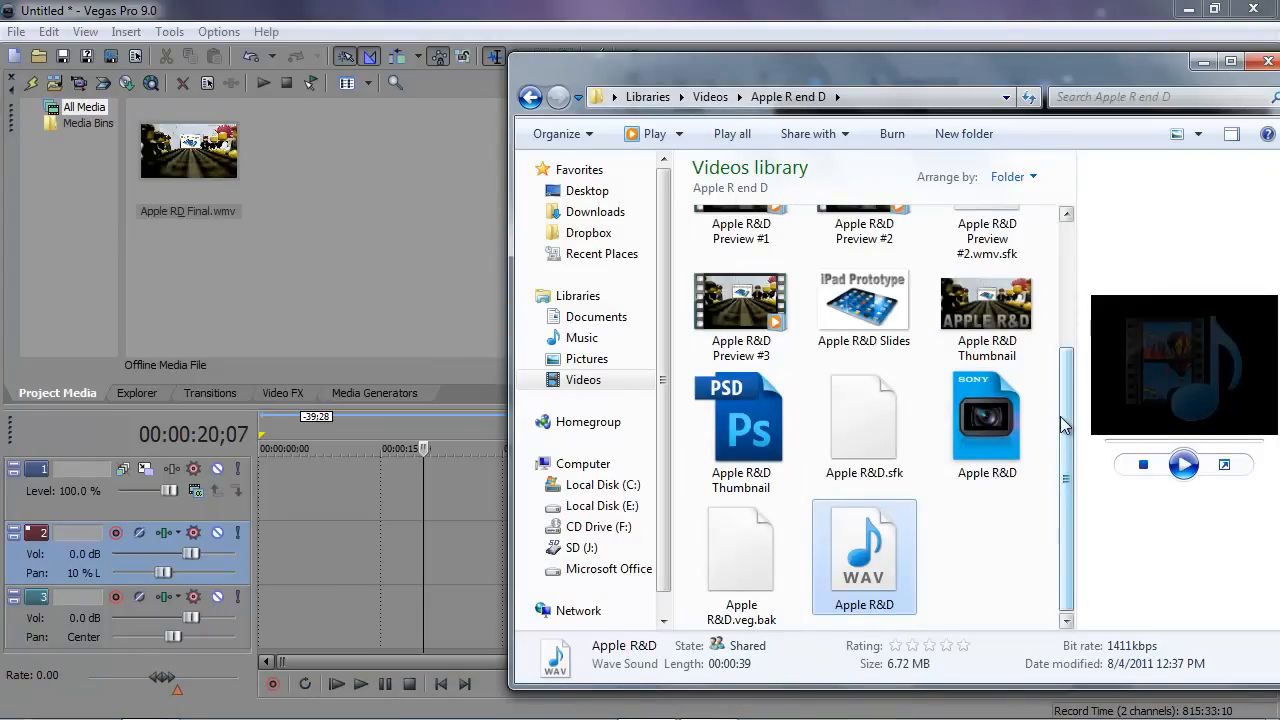
pyautogui.moveTo(1064, 424); pyautogui.dragTo(1054, 286)
pyautogui.click(1034, 321)
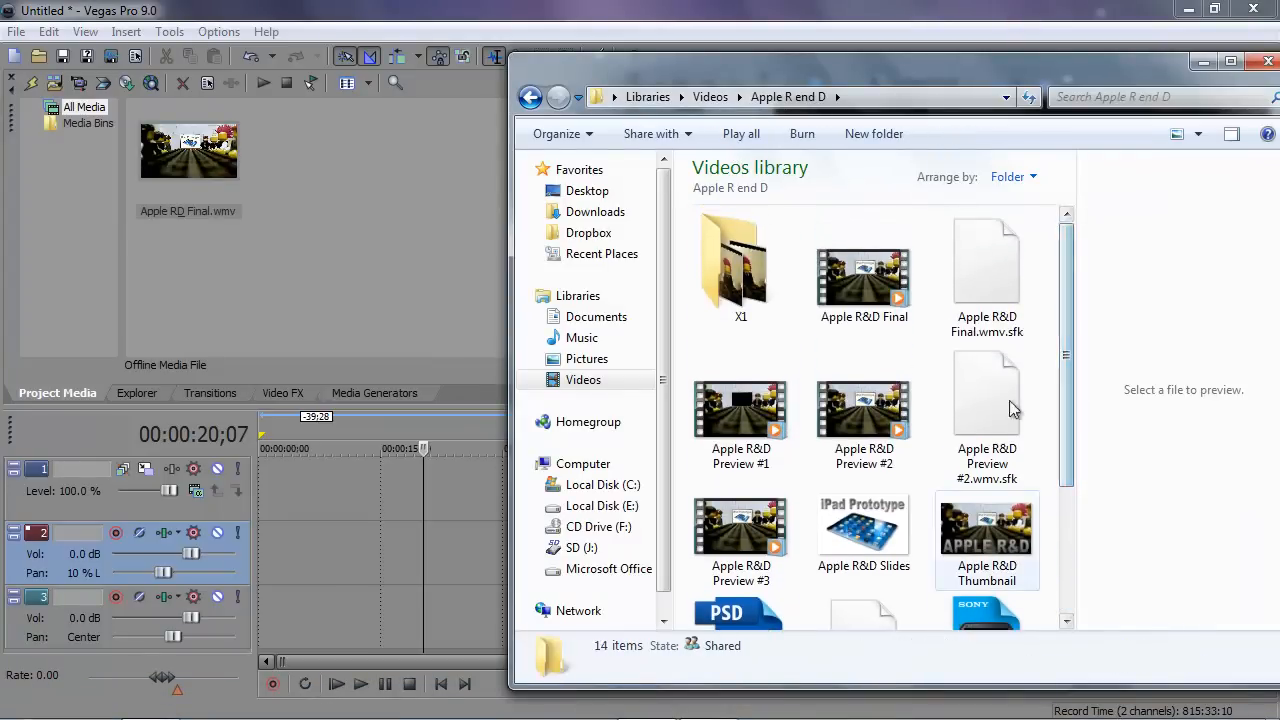
pyautogui.moveTo(762, 432)
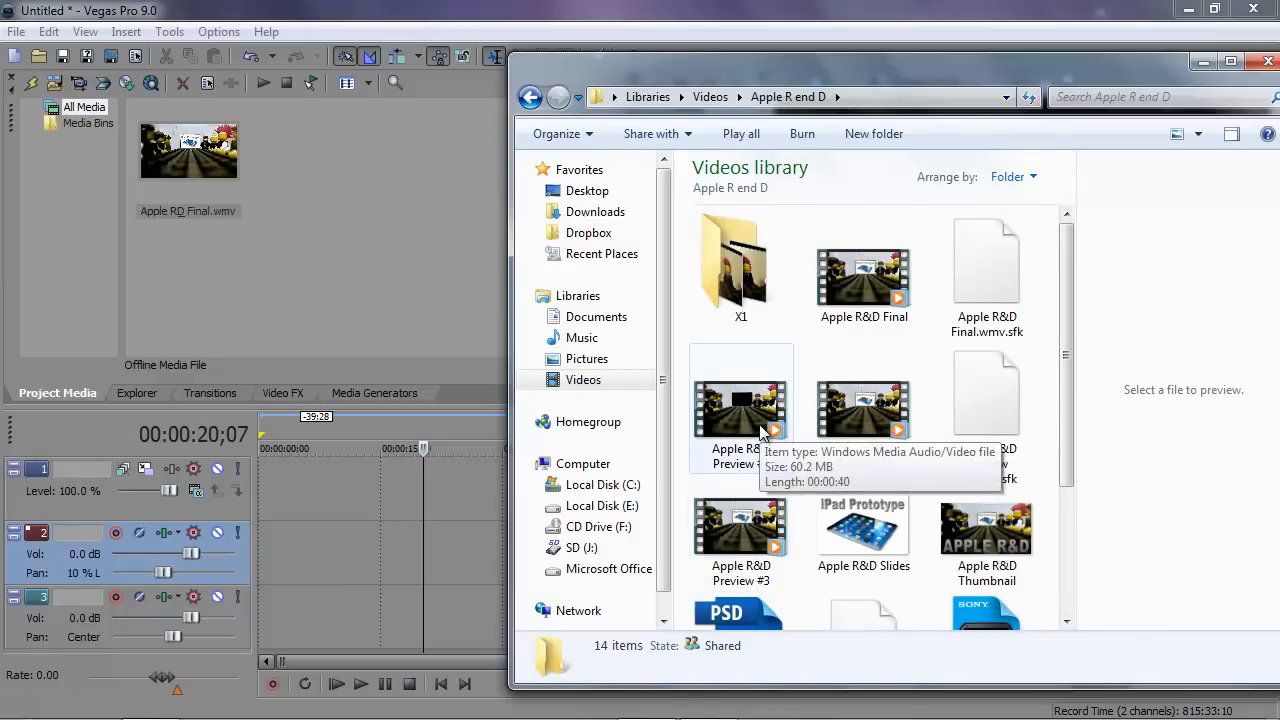
pyautogui.moveTo(762, 432); pyautogui.dragTo(362, 181)
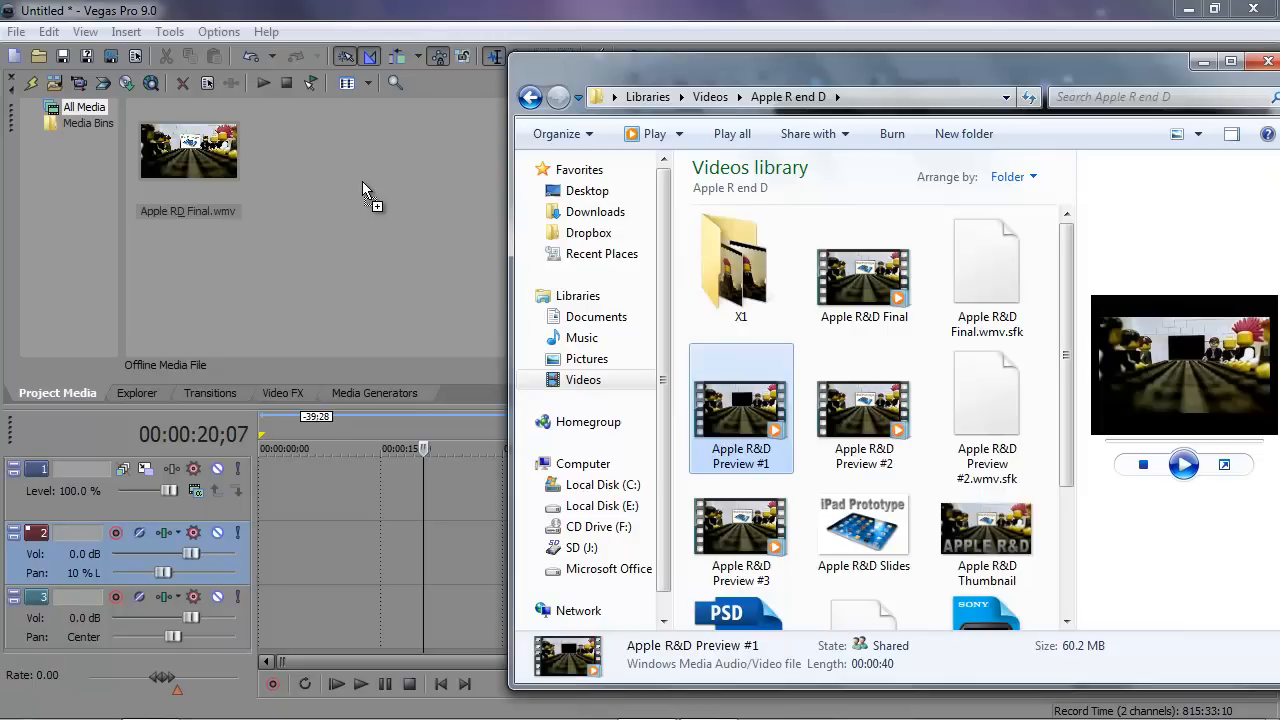
pyautogui.moveTo(362, 181); pyautogui.dragTo(362, 181)
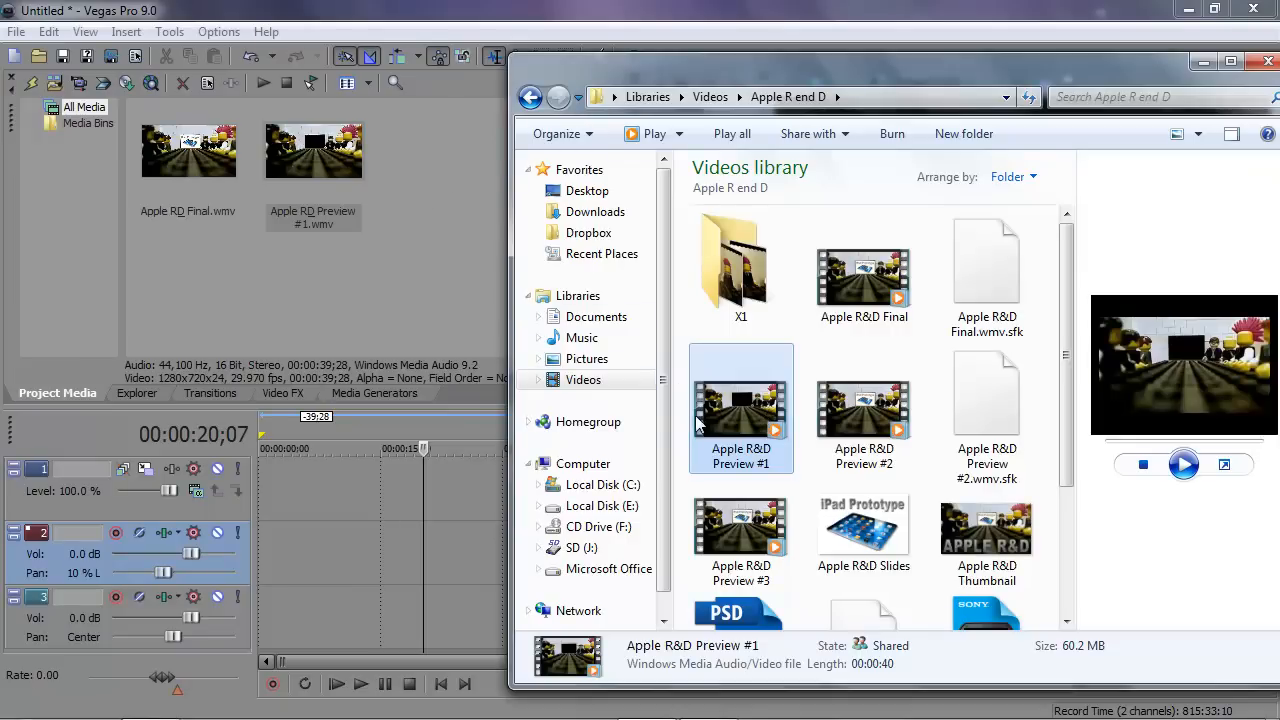
# Place Apple R&D Preview #1 from the folder window at the start of the timeline and delete the clip again.
pyautogui.moveTo(736, 410); pyautogui.dragTo(428, 490)
pyautogui.moveTo(293, 500); pyautogui.dragTo(262, 498)
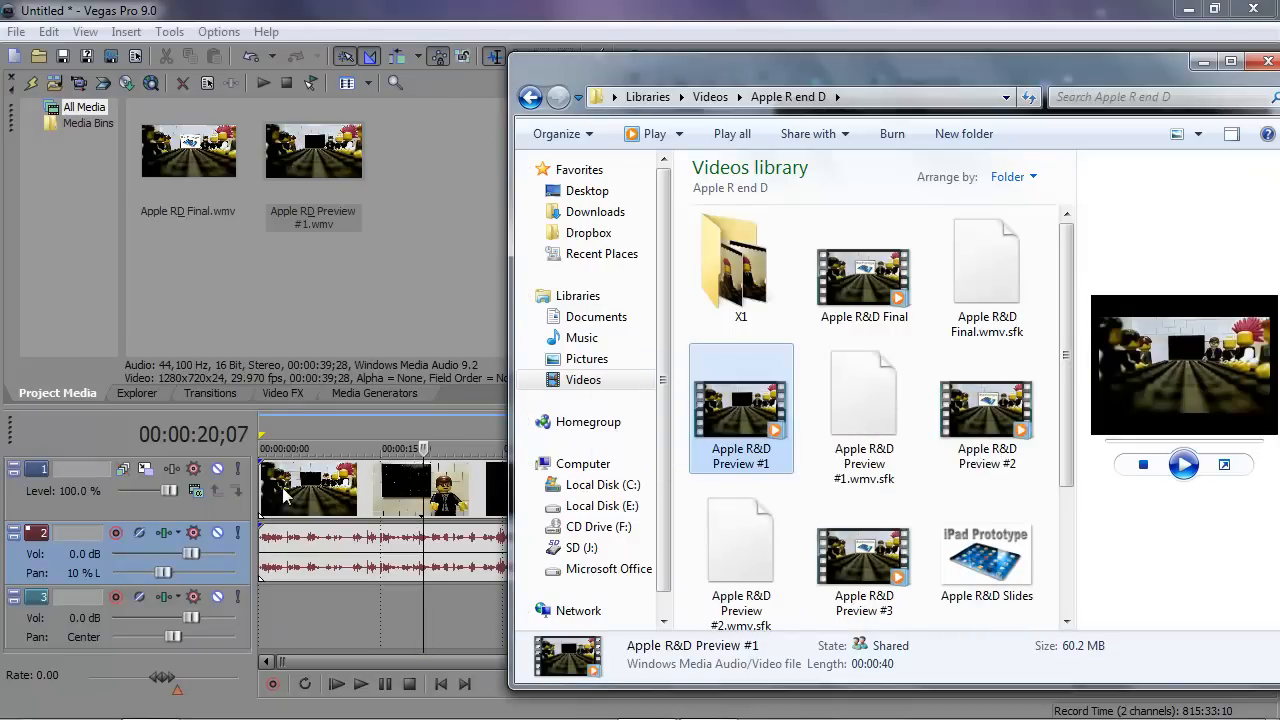
pyautogui.click(361, 301)
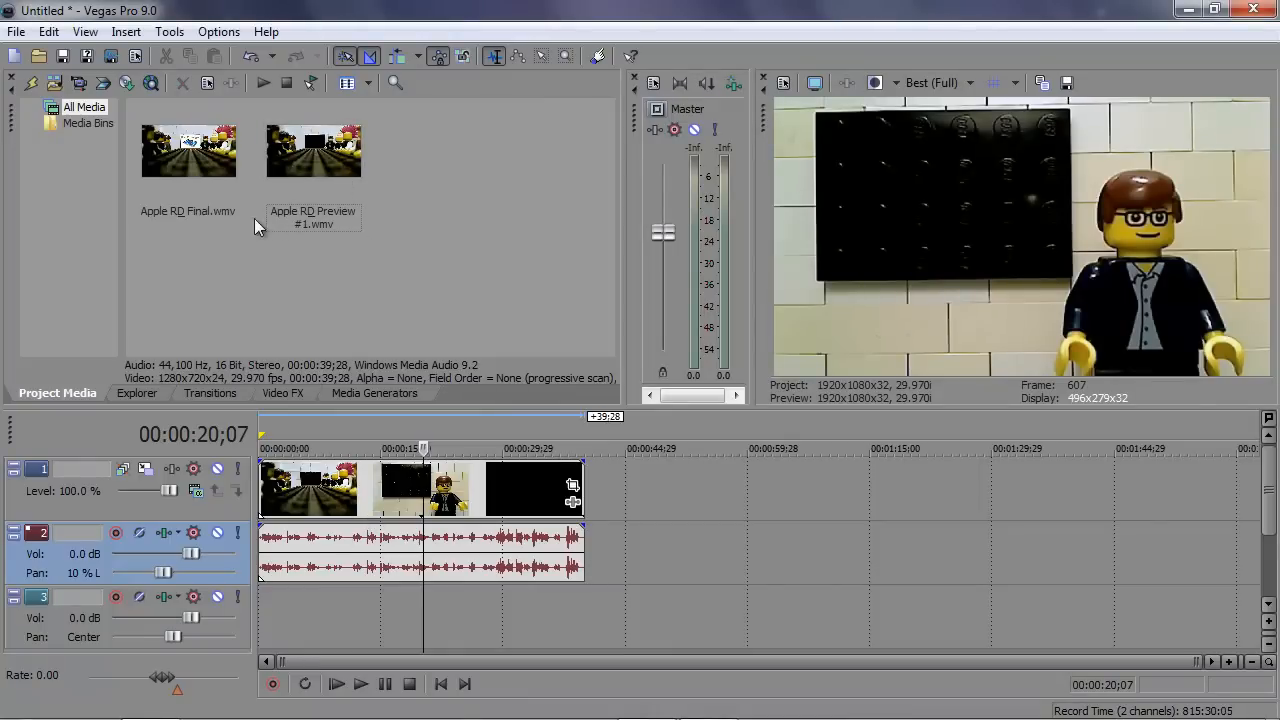
pyautogui.click(306, 503)
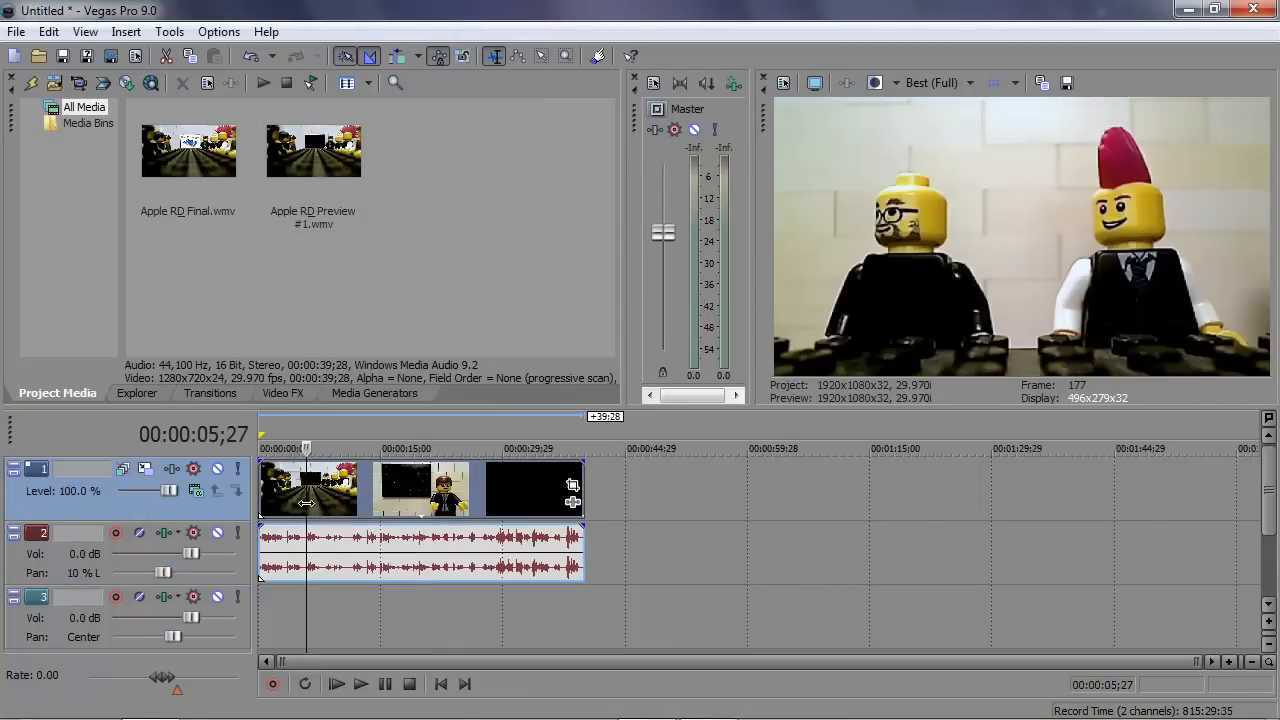
pyautogui.press('Delete')
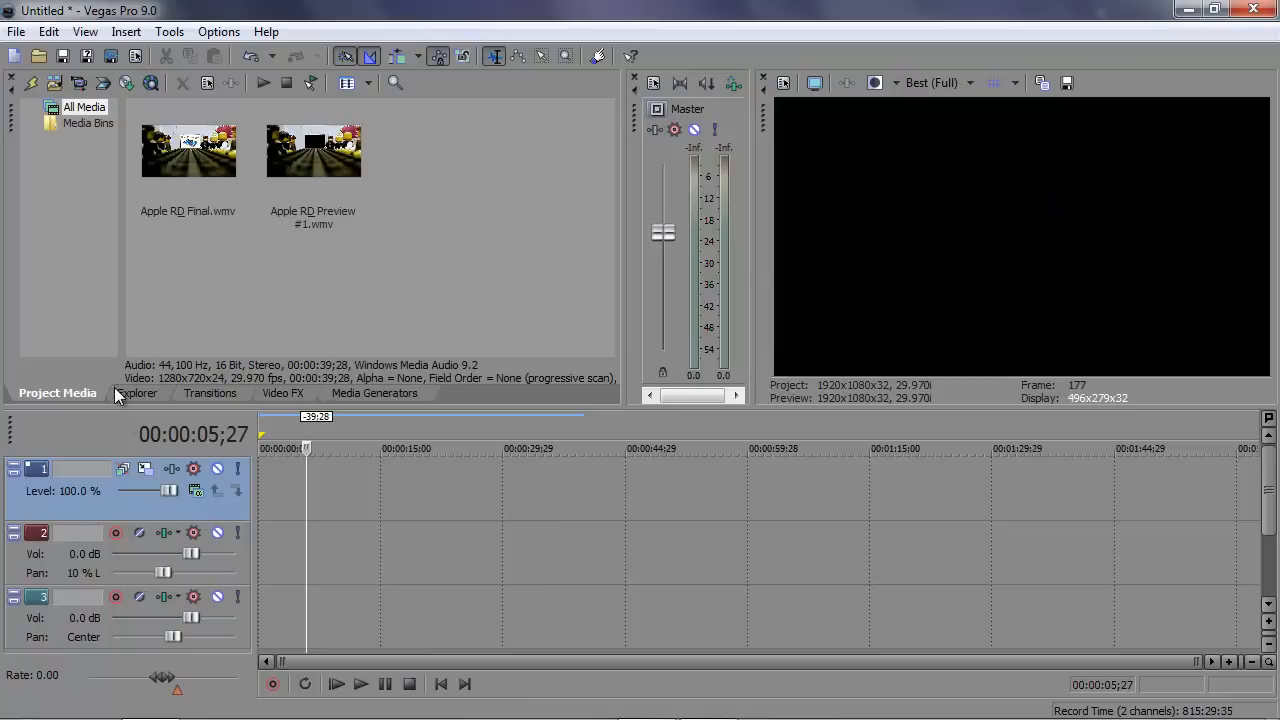
# Place Apple RD Final.wmv from the project media at the very start of video track 1.
pyautogui.click(116, 392)
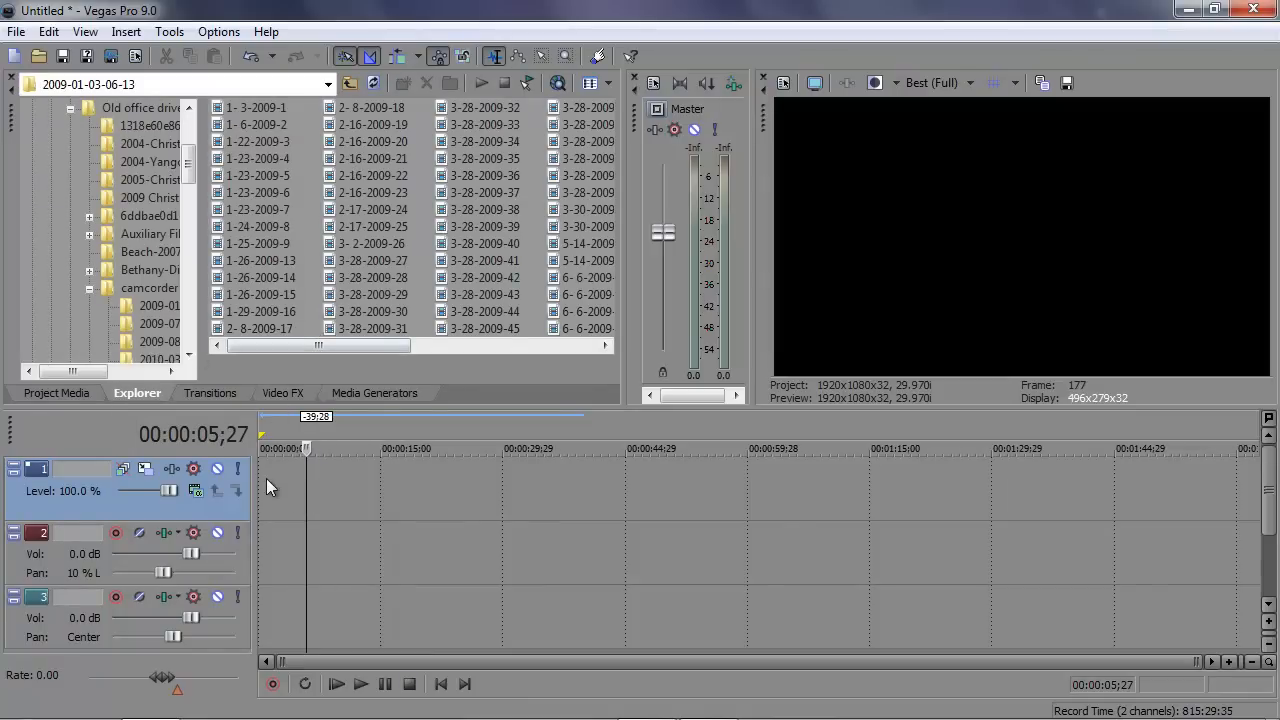
pyautogui.click(72, 395)
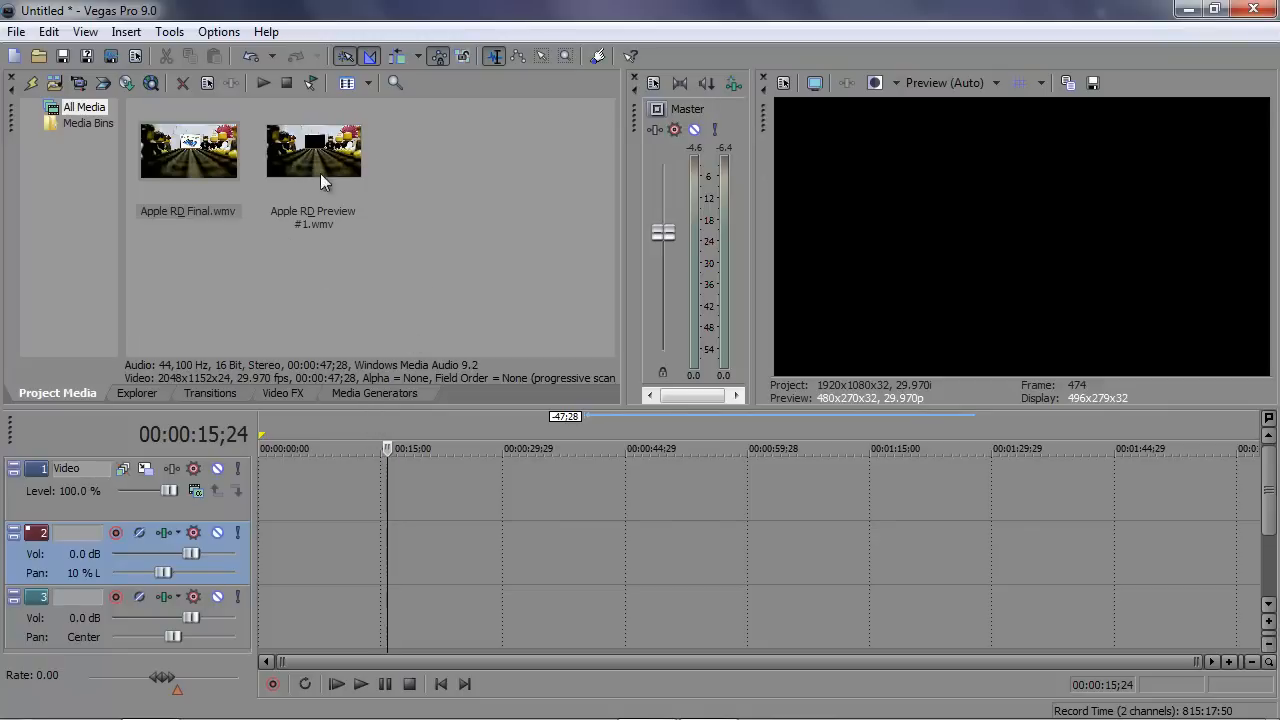
pyautogui.moveTo(188, 154); pyautogui.dragTo(259, 501)
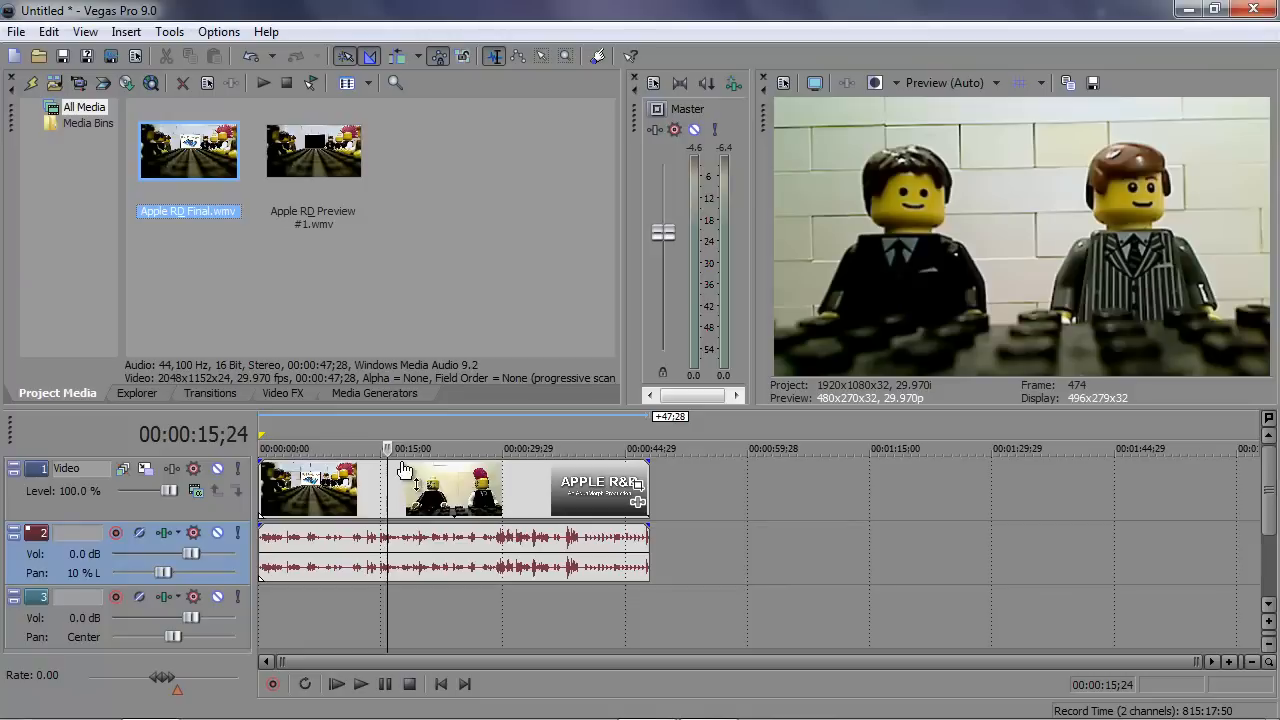
# Preview the clip on the timeline, move the playhead to 00:00:28;20 and play from there.
pyautogui.press('space')
pyautogui.click(372, 447)
pyautogui.moveTo(372, 447); pyautogui.dragTo(432, 475)
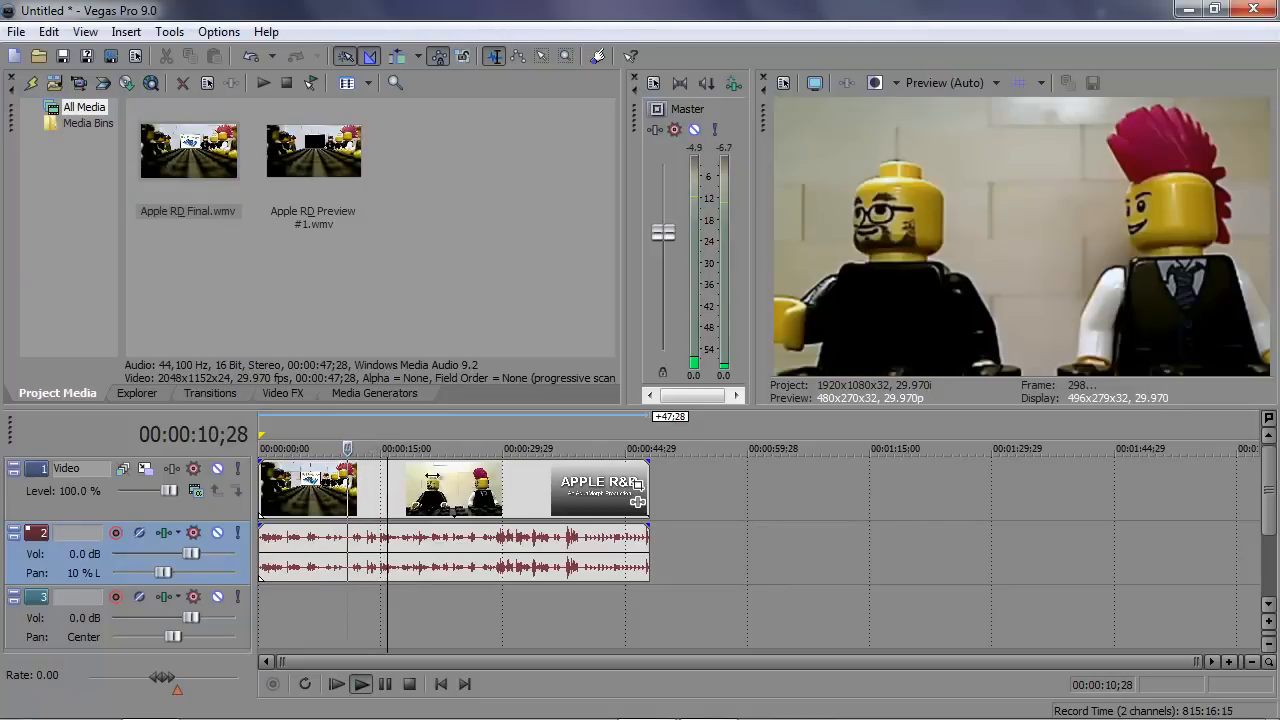
pyautogui.click(492, 490)
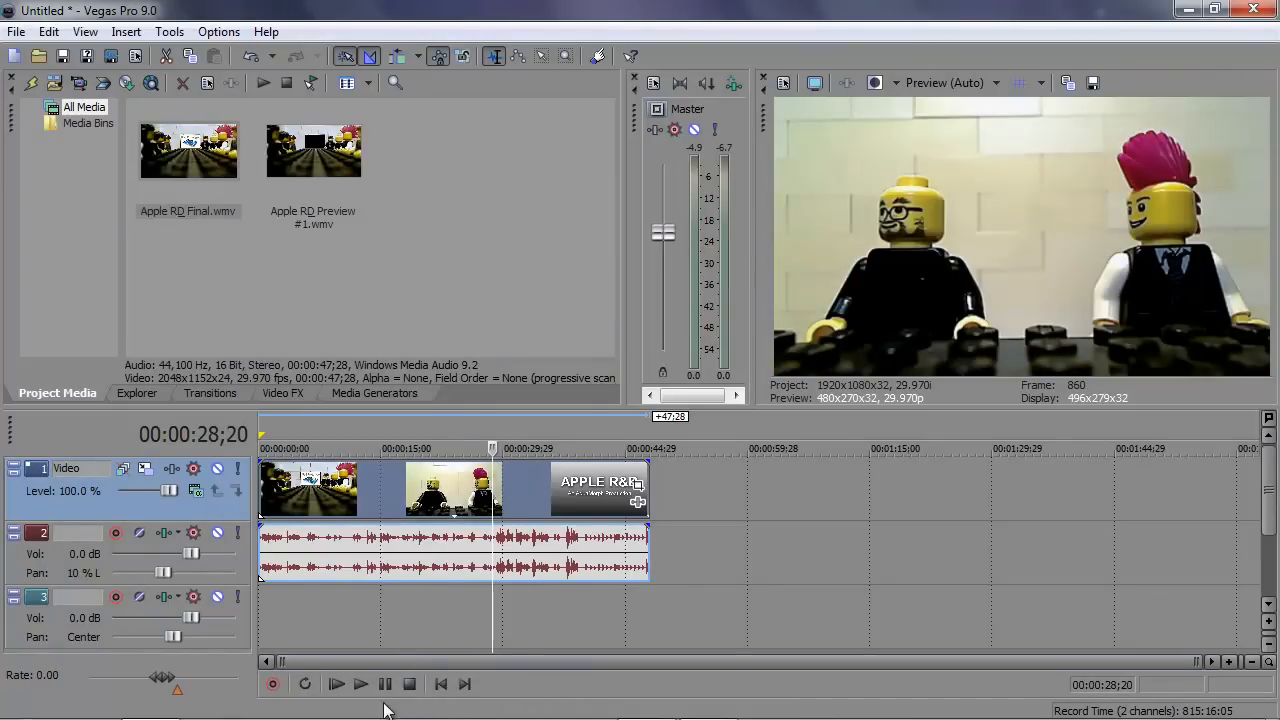
pyautogui.click(360, 684)
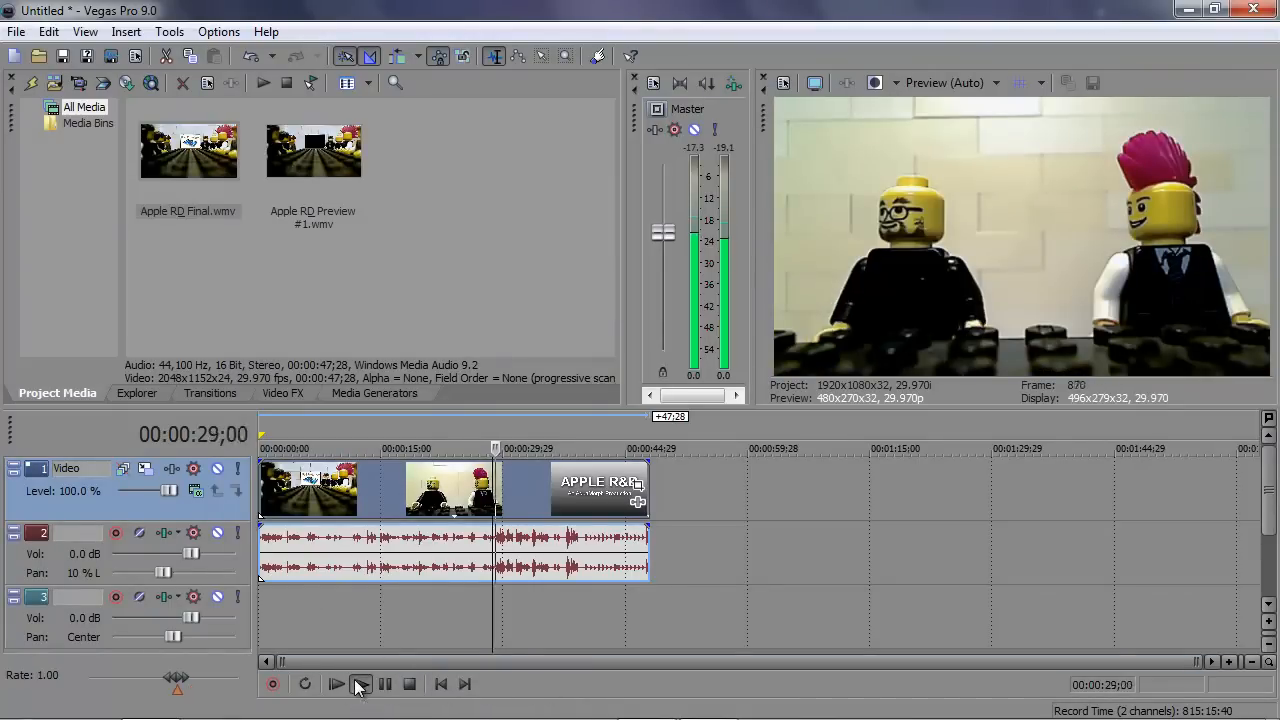
# Play the clip from the playhead at 00:00:28;20 and stop it, and play it from the start of the timeline and stop.
pyautogui.click(358, 687)
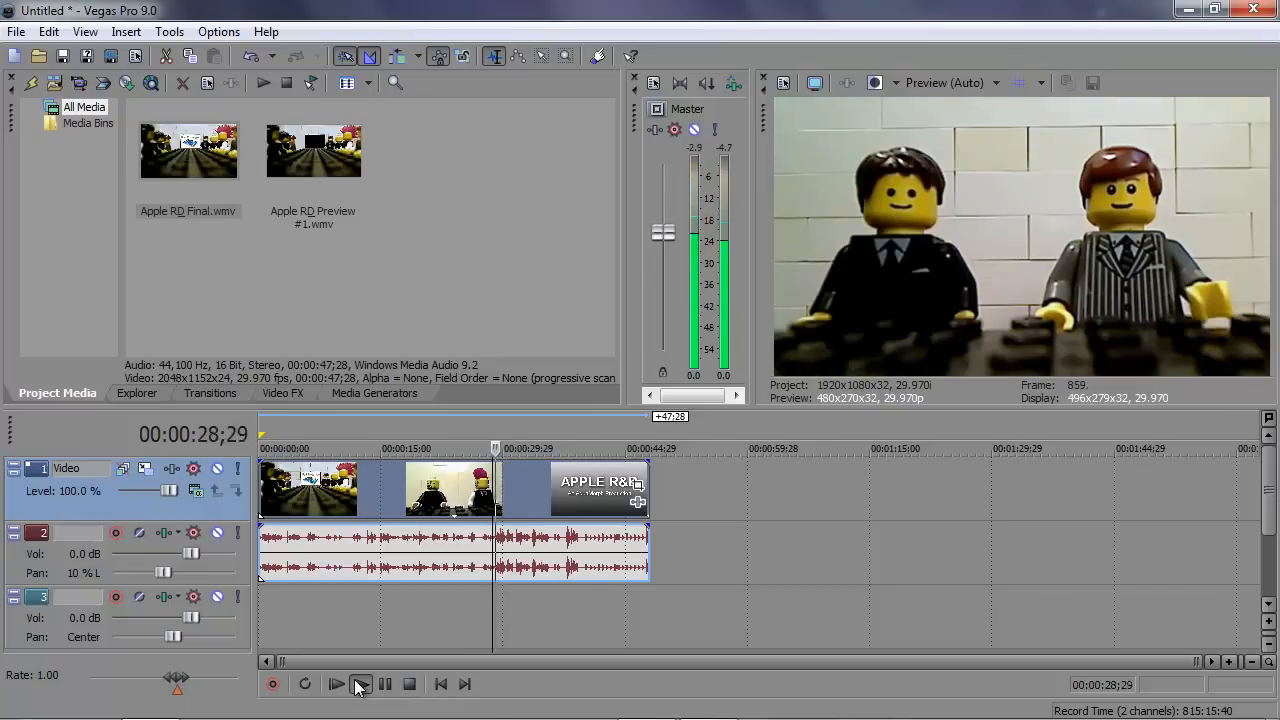
pyautogui.press('space')
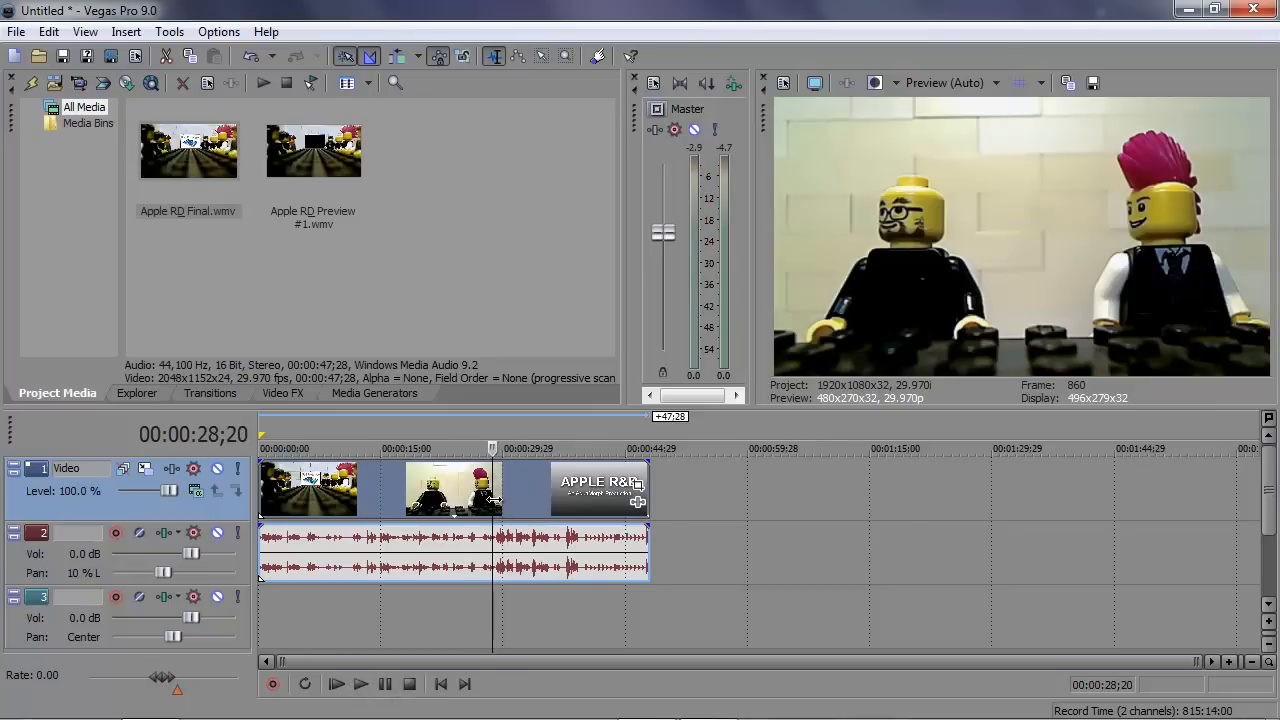
pyautogui.press('space')
pyautogui.press('space')
pyautogui.click(335, 685)
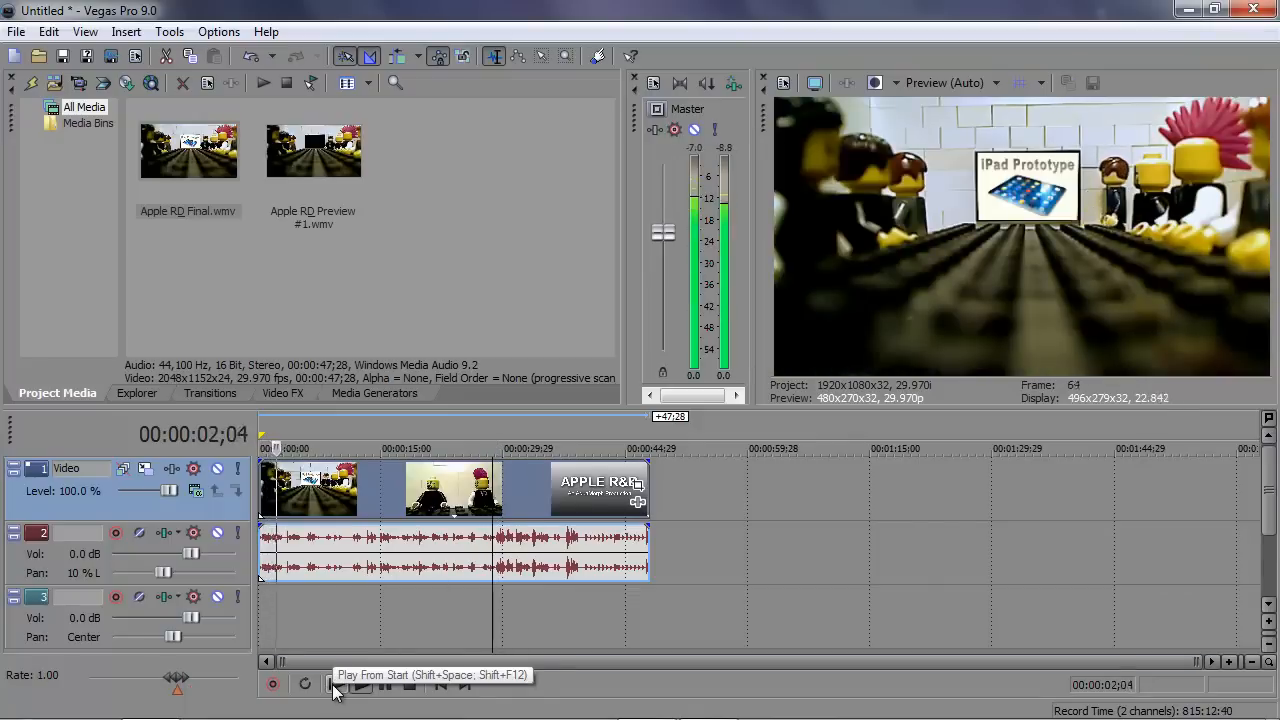
pyautogui.press('space')
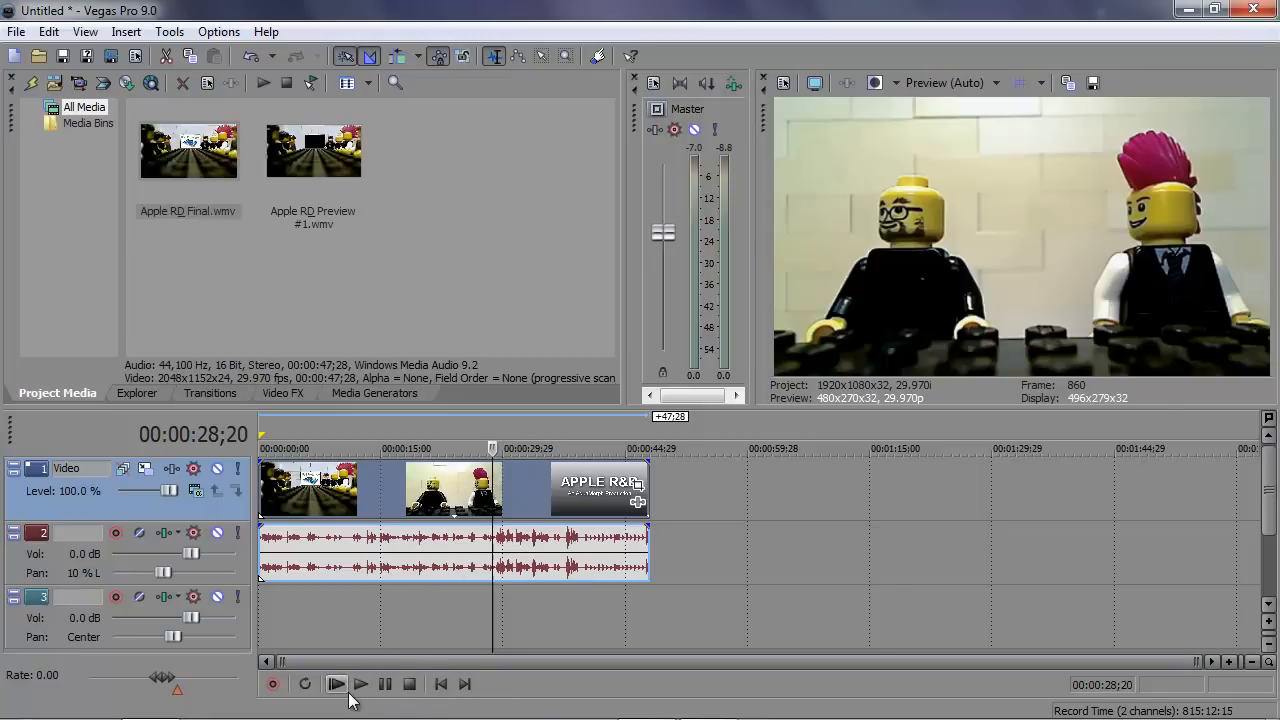
# Play the clip from the playhead and pause it at 00:00:30;16, resume playback from there and stop it.
pyautogui.click(336, 684)
pyautogui.click(360, 684)
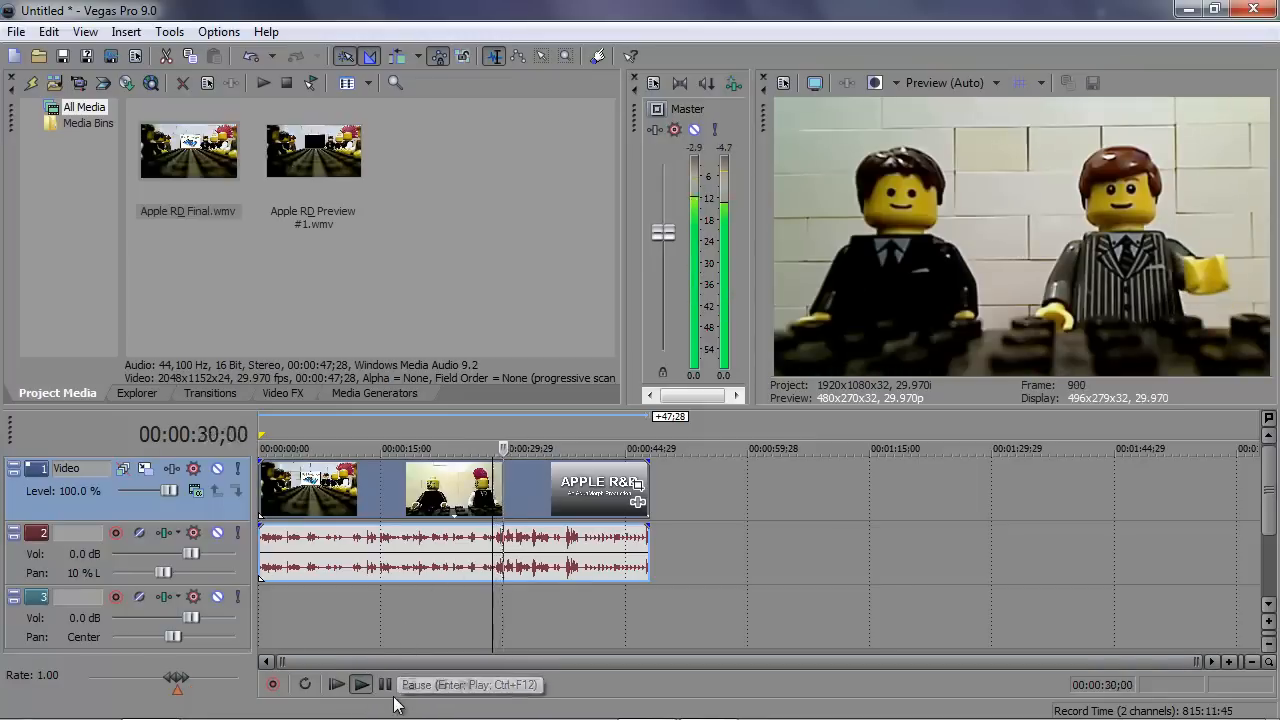
pyautogui.click(385, 684)
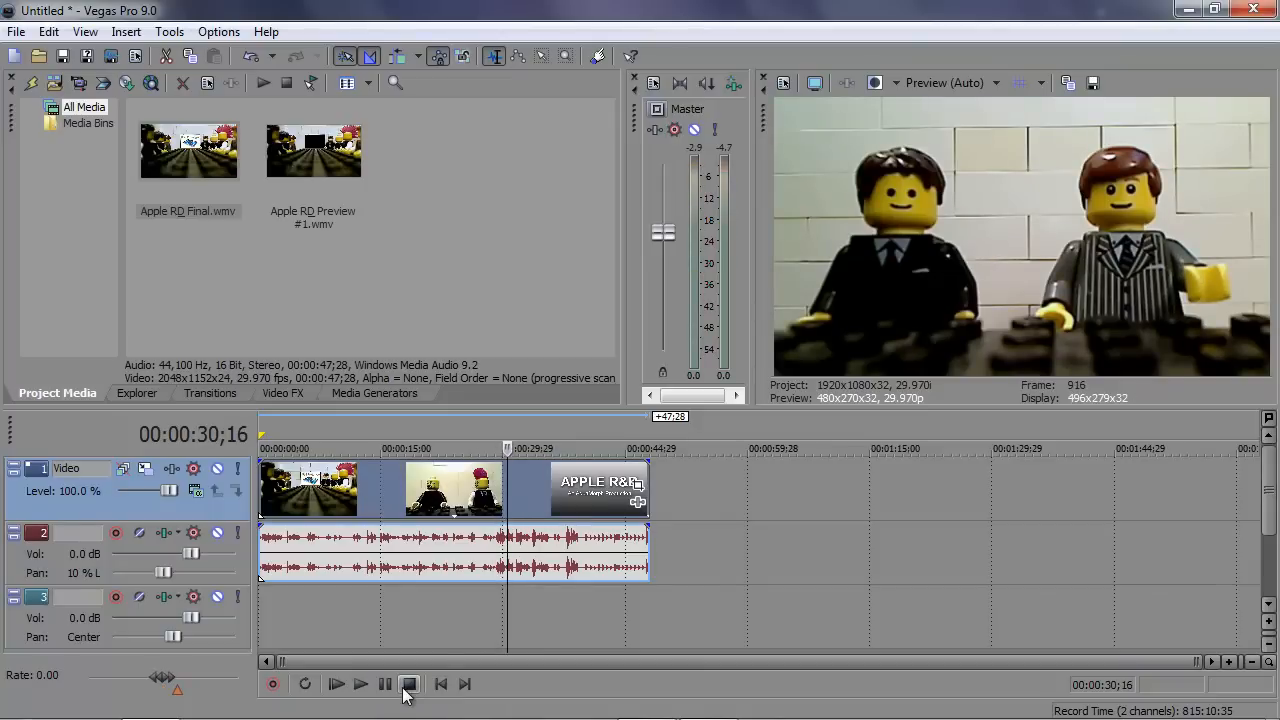
pyautogui.click(368, 688)
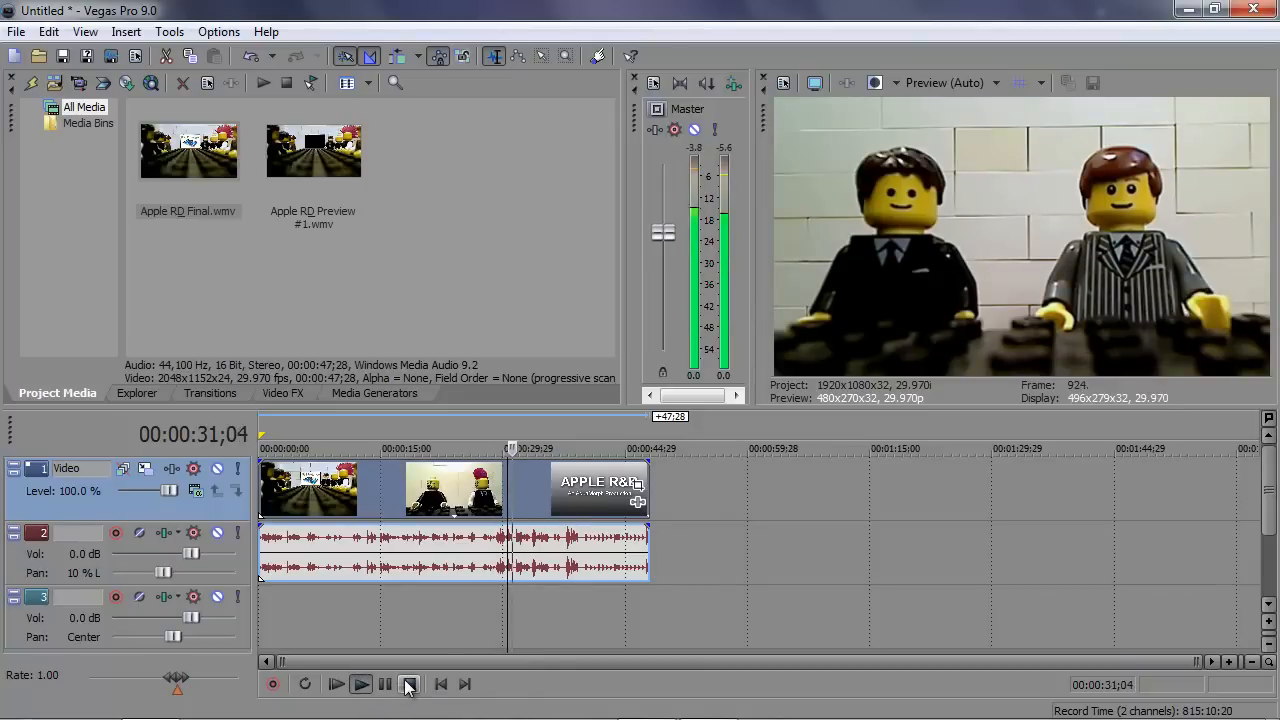
pyautogui.click(409, 684)
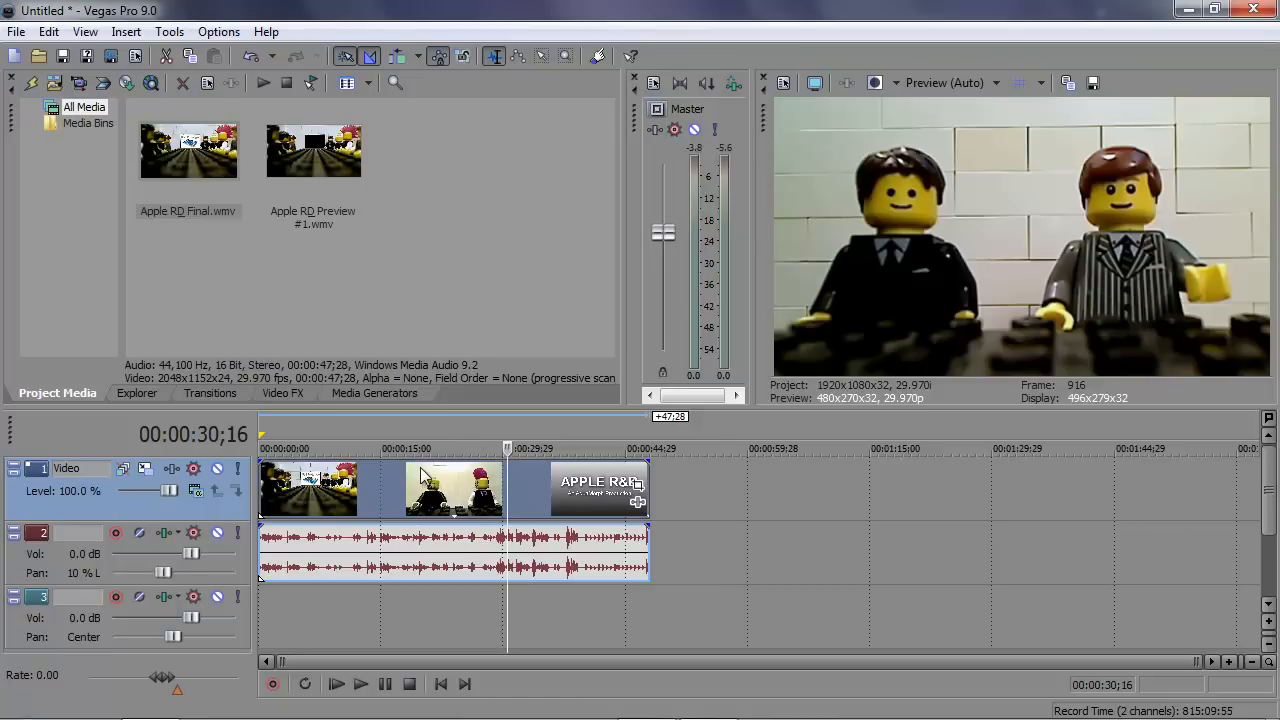
# Split the clip at 00:00:27;21 and select the piece after the cut.
pyautogui.click(375, 490)
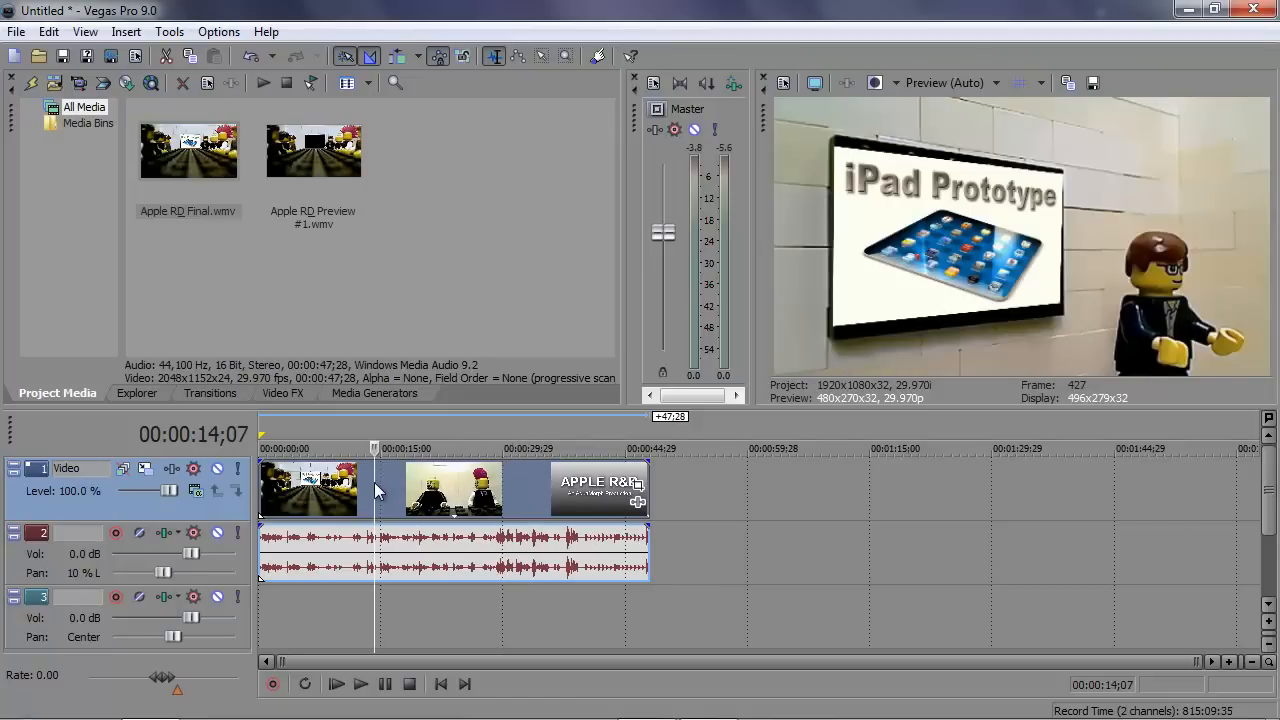
pyautogui.click(485, 489)
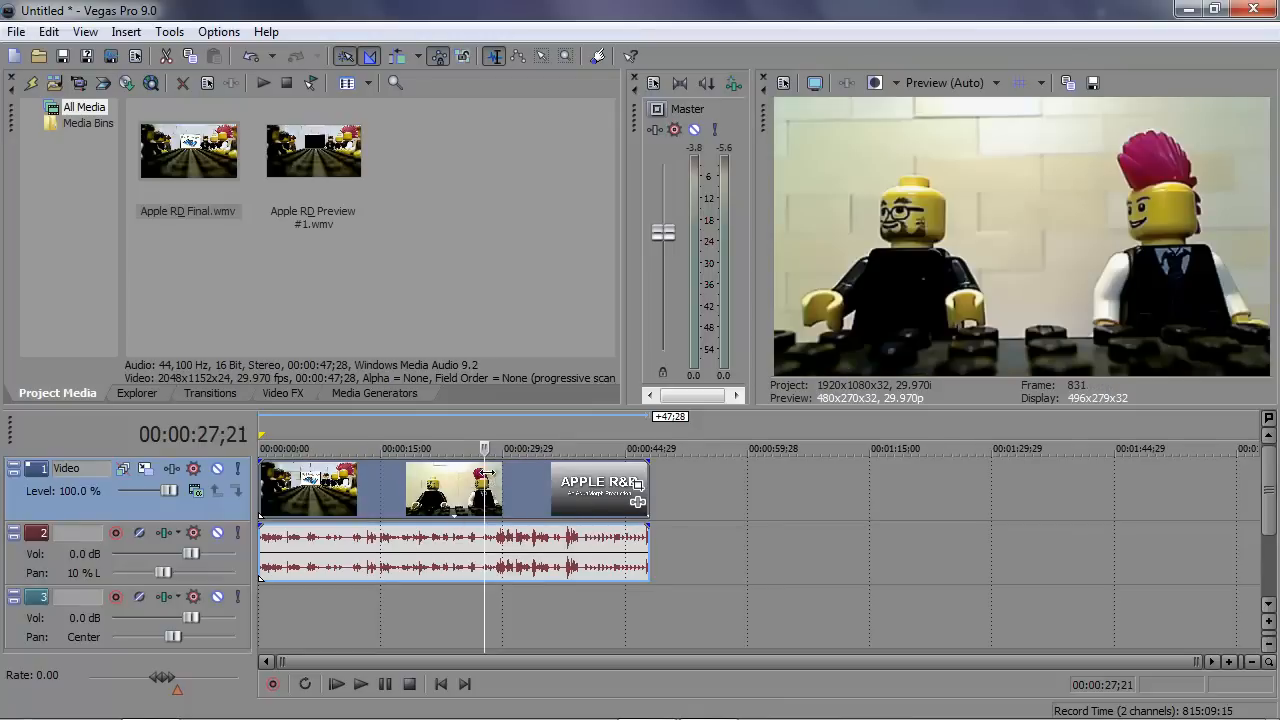
pyautogui.press('s')
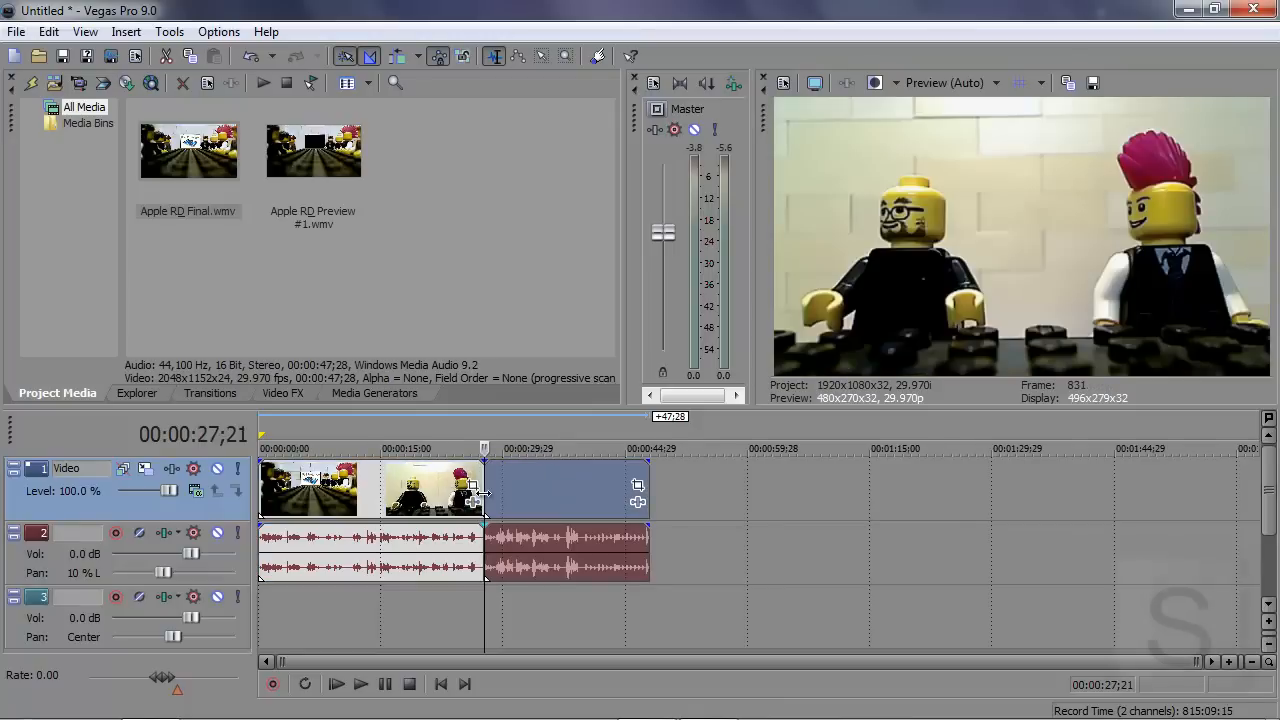
pyautogui.moveTo(512, 500)
pyautogui.mouseDown()
pyautogui.moveTo(666, 505)
pyautogui.moveTo(520, 502)
pyautogui.mouseUp()
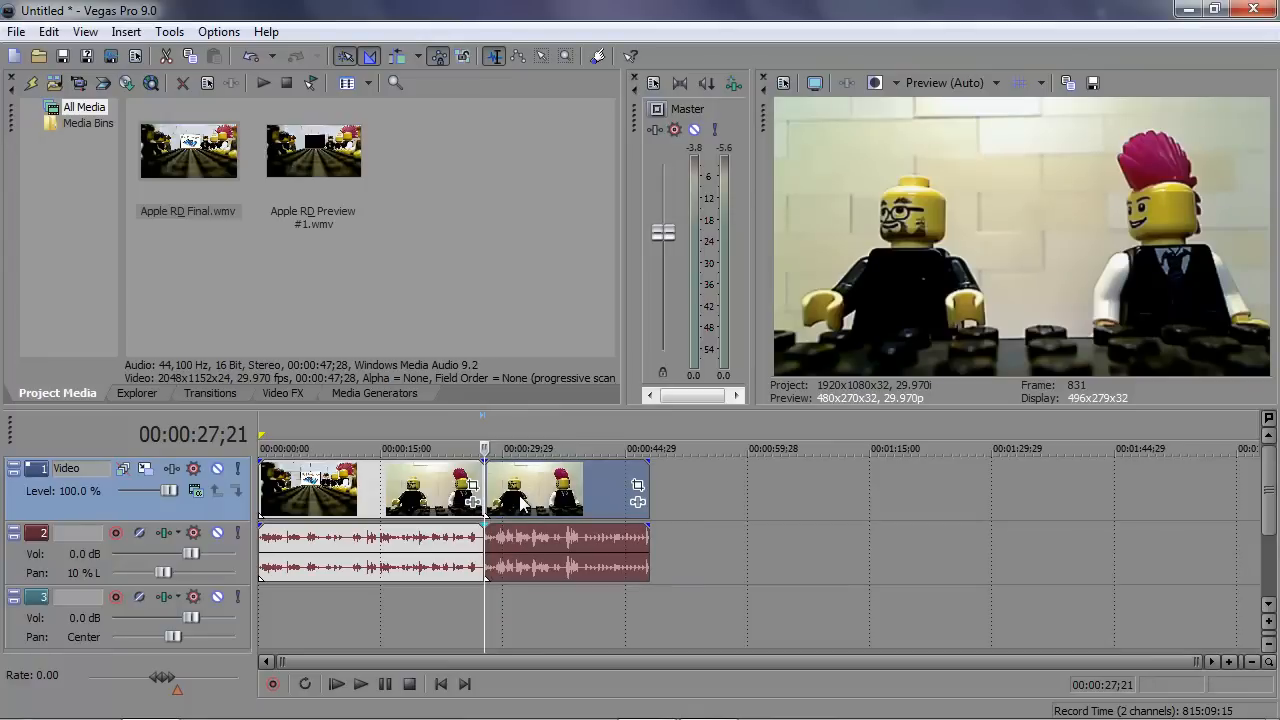
# Swap the two pieces so the second one starts the timeline with the first one behind it, and trim the end of the one behind.
pyautogui.moveTo(388, 490); pyautogui.dragTo(826, 478)
pyautogui.moveTo(527, 500); pyautogui.dragTo(304, 505)
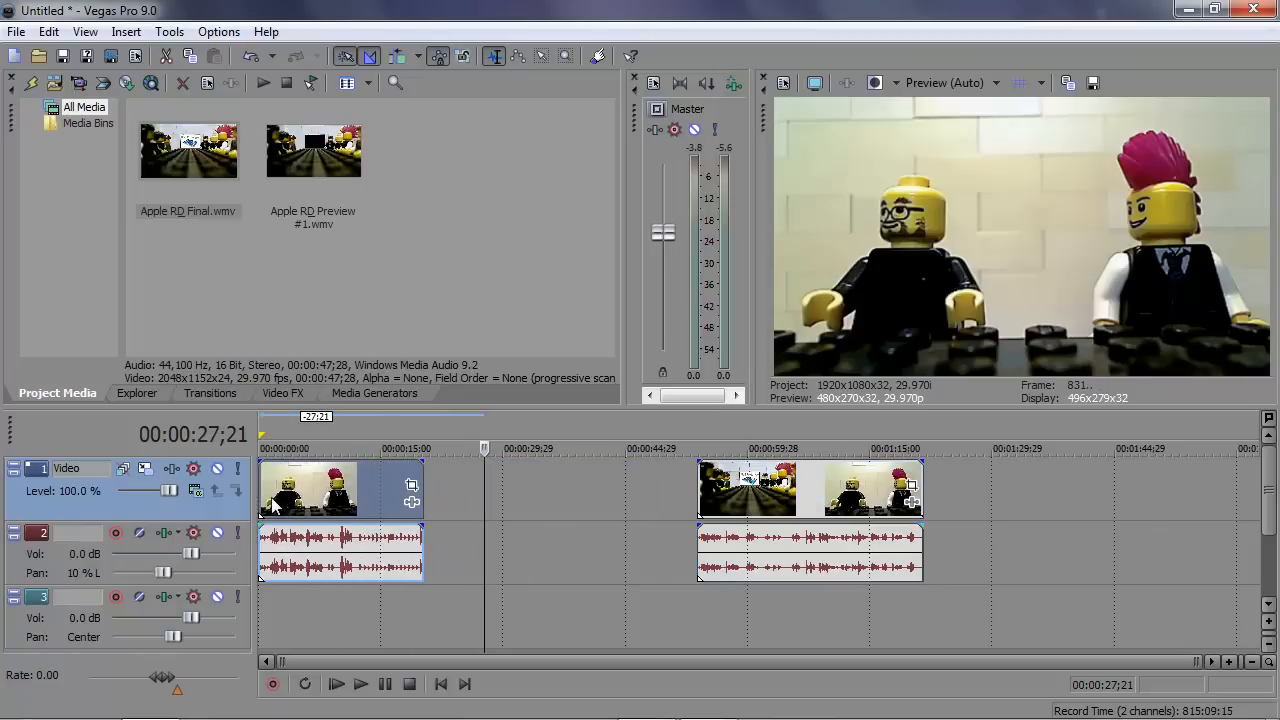
pyautogui.moveTo(766, 480); pyautogui.dragTo(515, 472)
pyautogui.moveTo(670, 471); pyautogui.dragTo(614, 478)
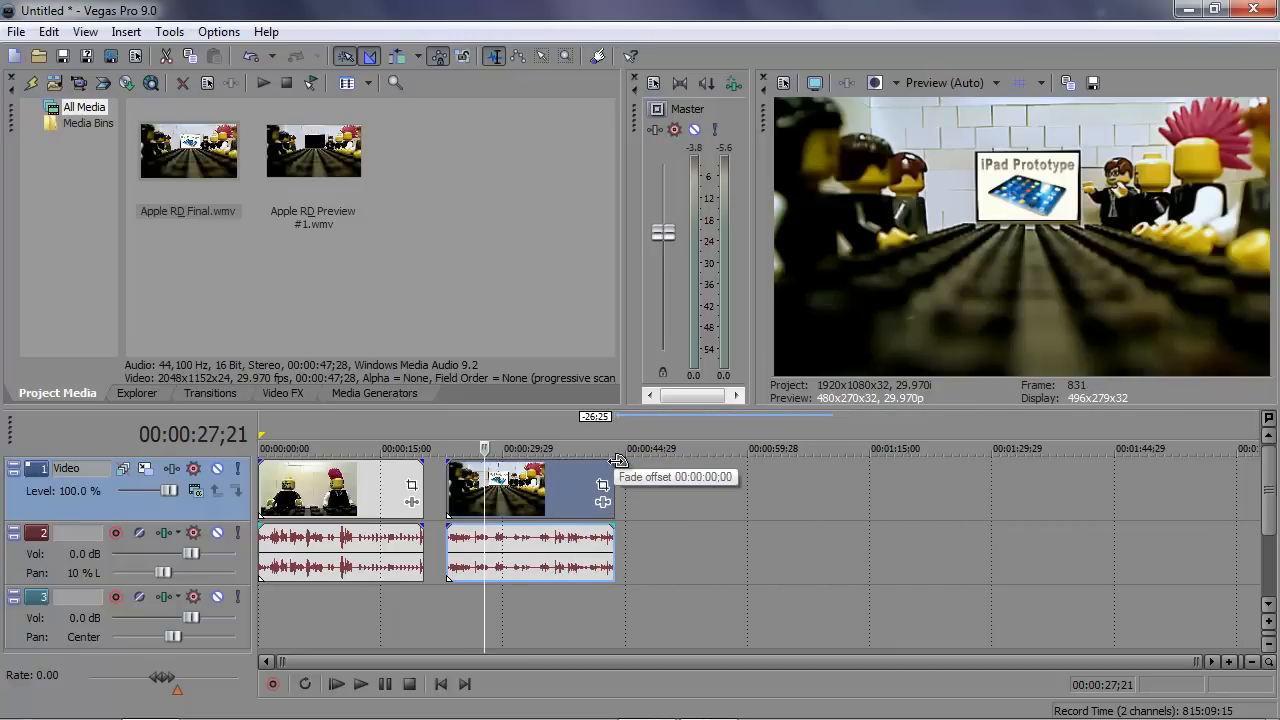
# Give the end of the later clip on video track 1 a 00:00:02;25 fade-out and play that section.
pyautogui.moveTo(618, 460); pyautogui.dragTo(594, 460)
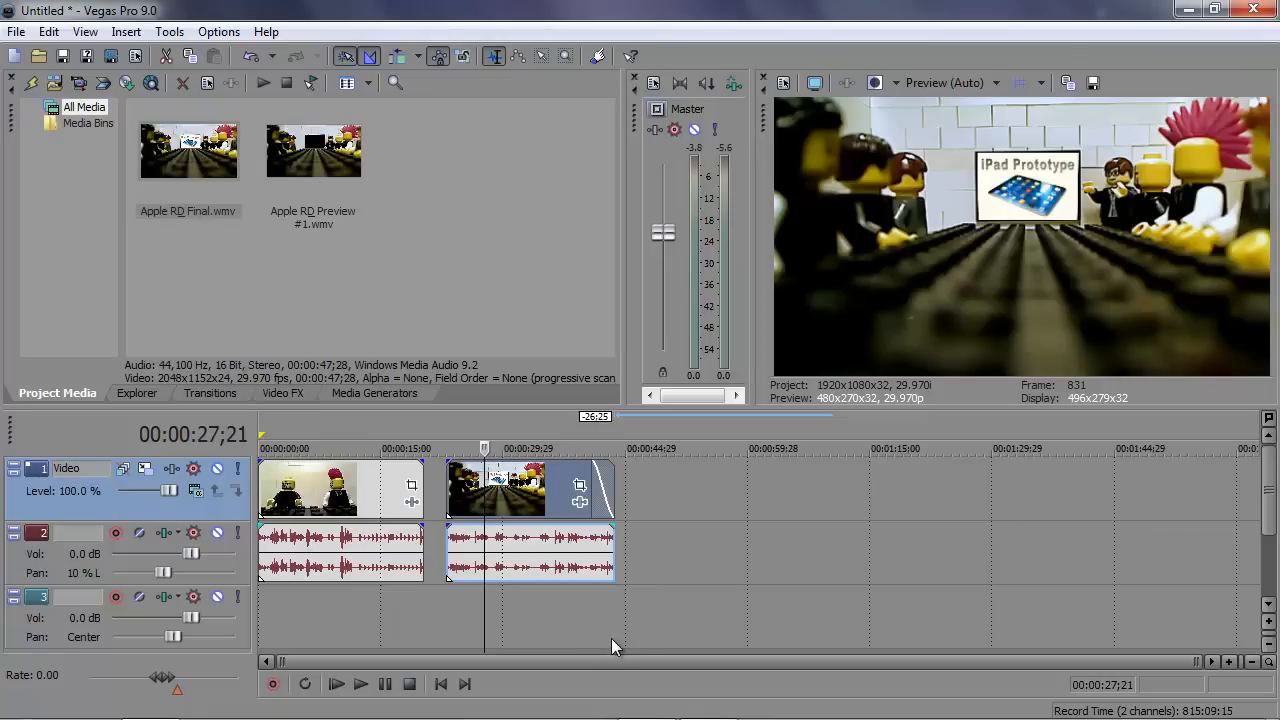
pyautogui.click(591, 468)
pyautogui.press('space')
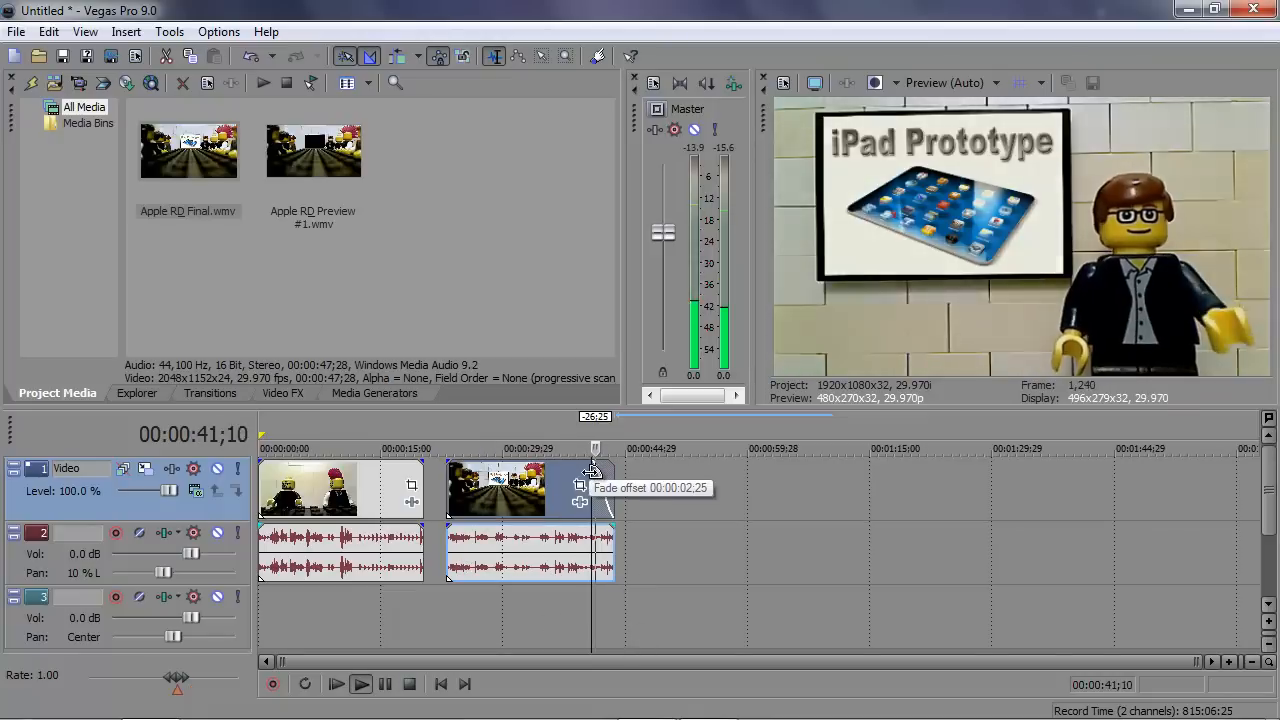
pyautogui.press('space')
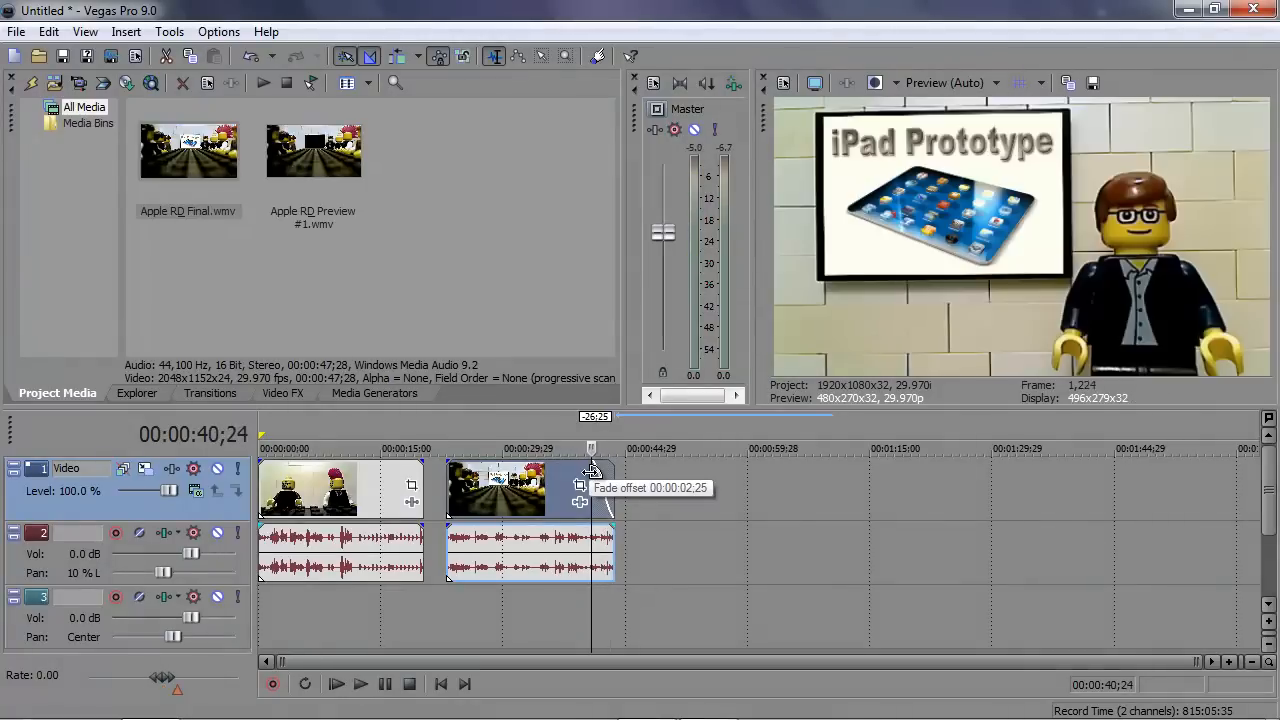
# Move the other clip's video to a new track 4, overlapping the fade-out from 00:00:40;24, and play the overlap.
pyautogui.moveTo(346, 492); pyautogui.dragTo(682, 611)
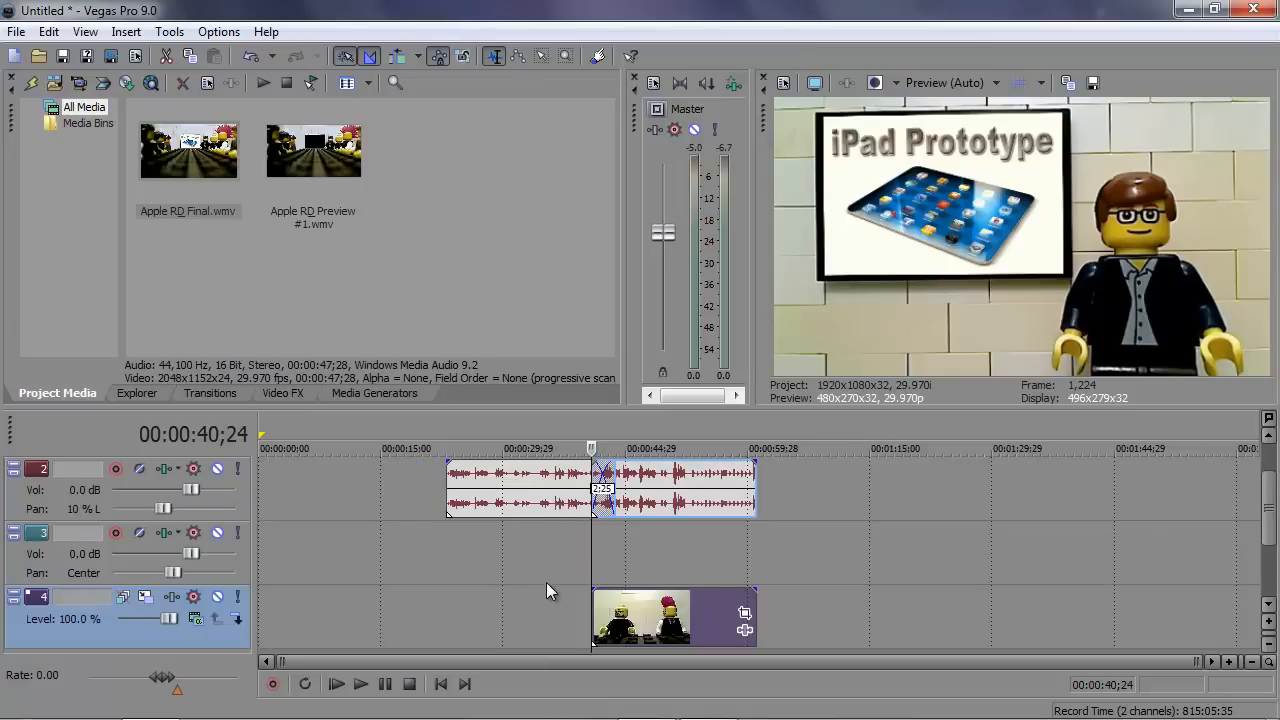
pyautogui.scroll(3, 533, 558)
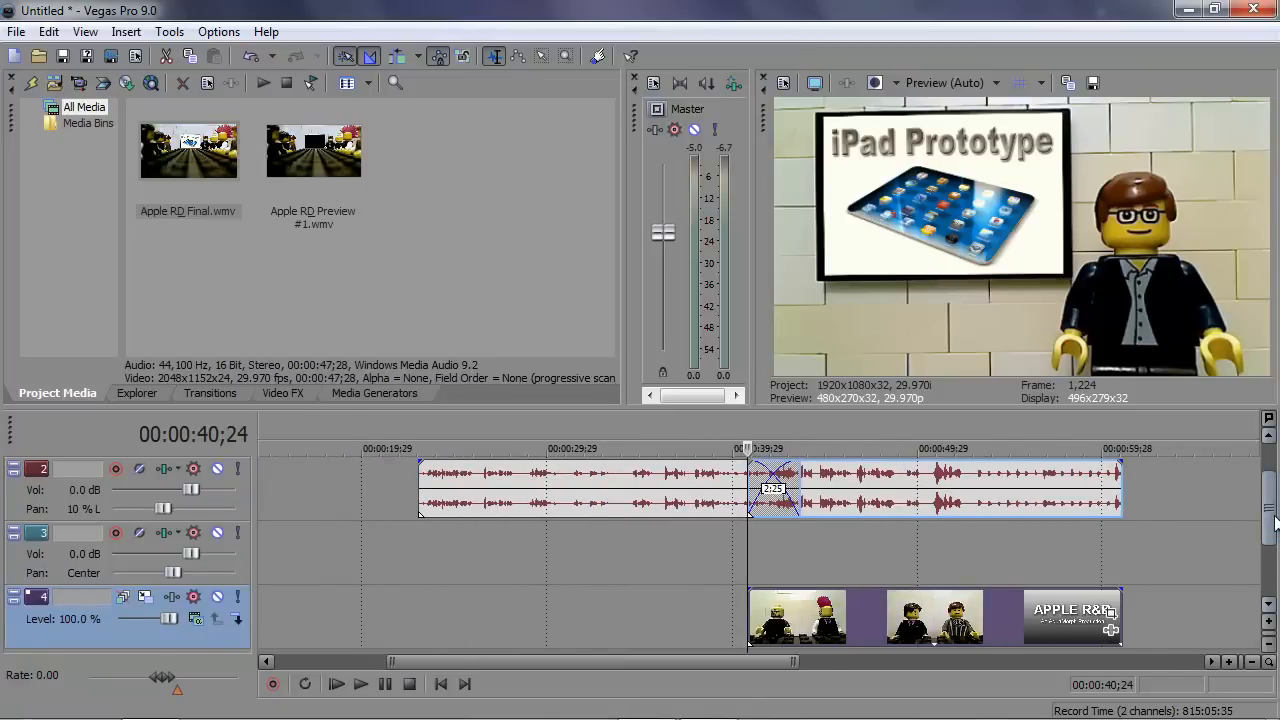
pyautogui.moveTo(1272, 516); pyautogui.dragTo(1271, 487)
pyautogui.press('space')
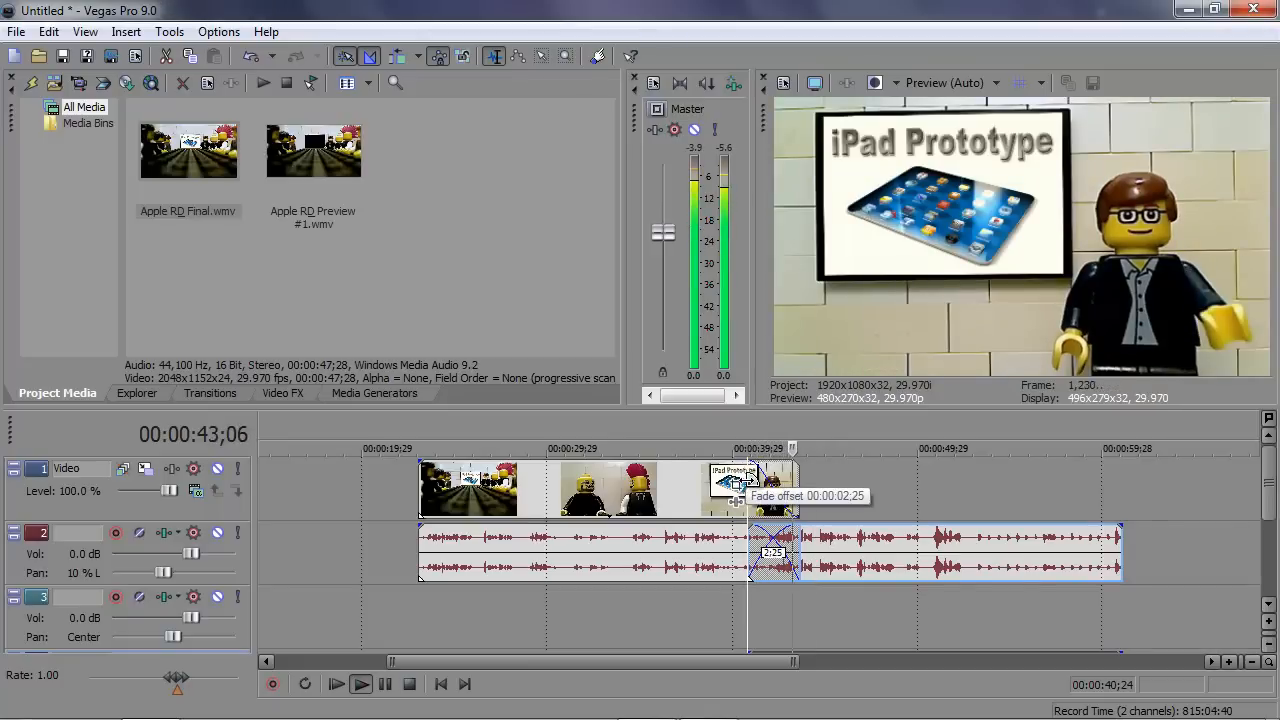
pyautogui.press('space')
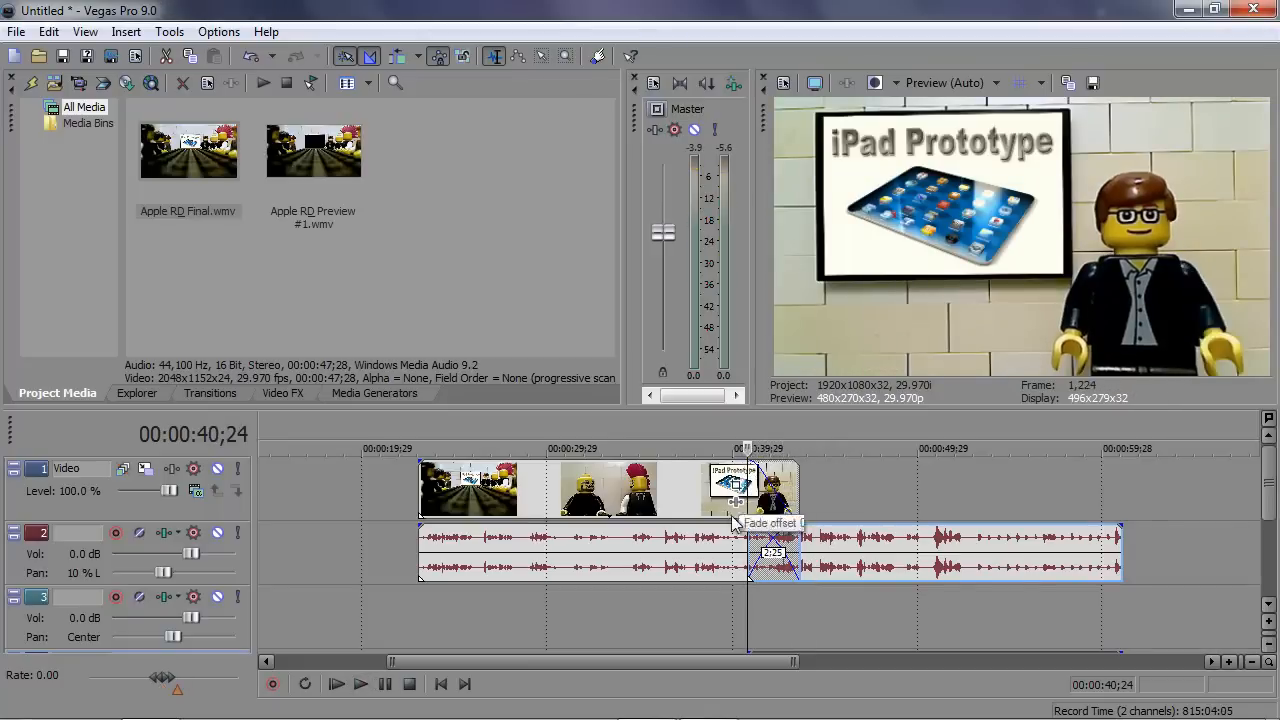
# Set the preview quality to Draft (Auto) and play the overlap with it.
pyautogui.click(947, 85)
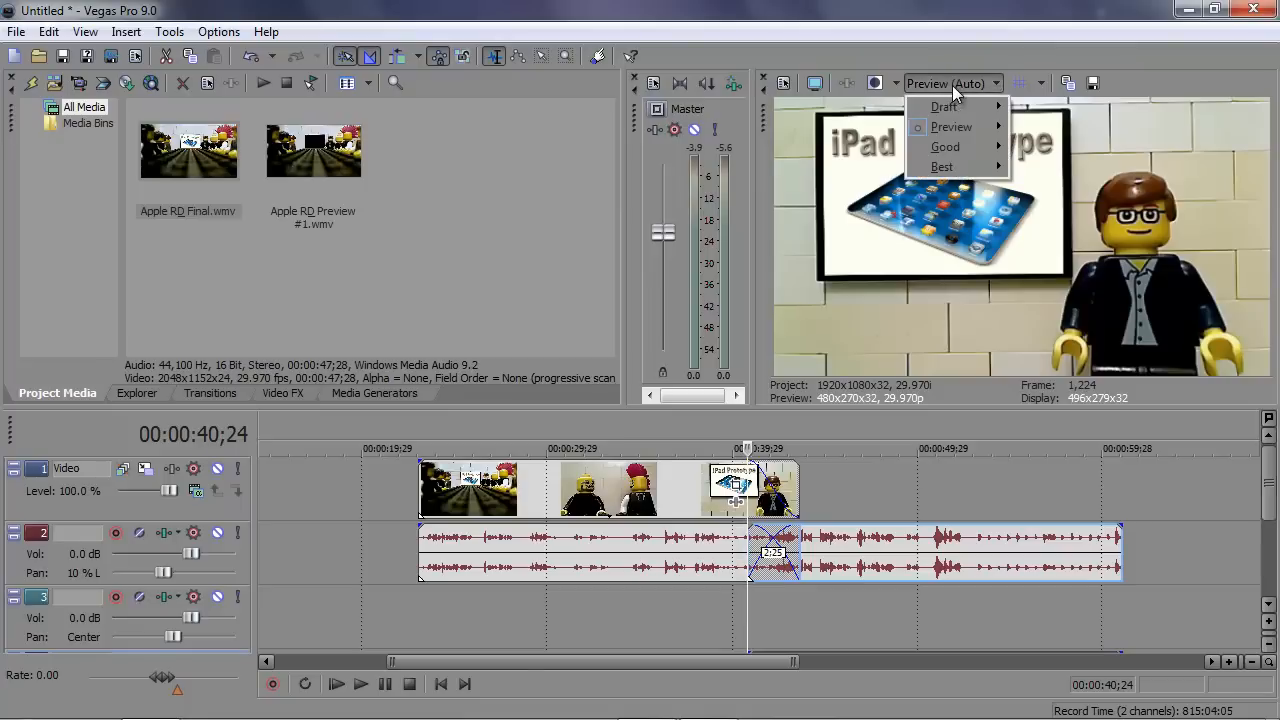
pyautogui.moveTo(952, 136)
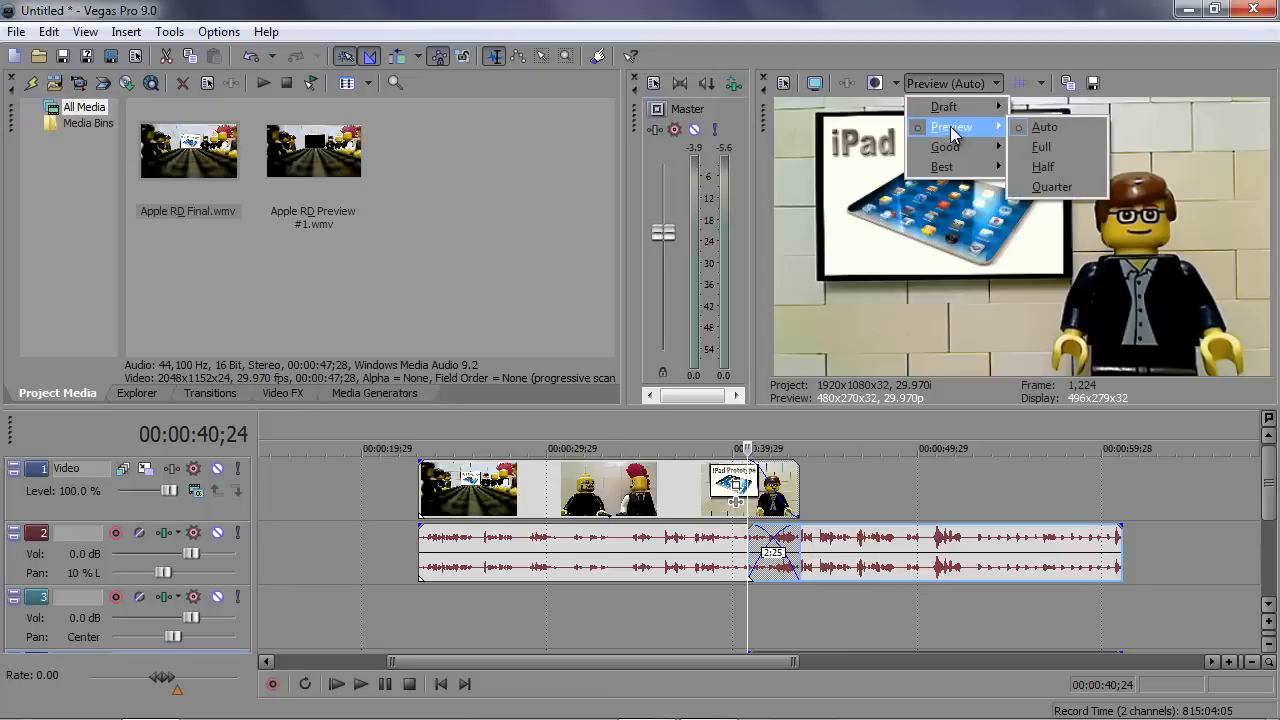
pyautogui.moveTo(953, 106)
pyautogui.click(1032, 104)
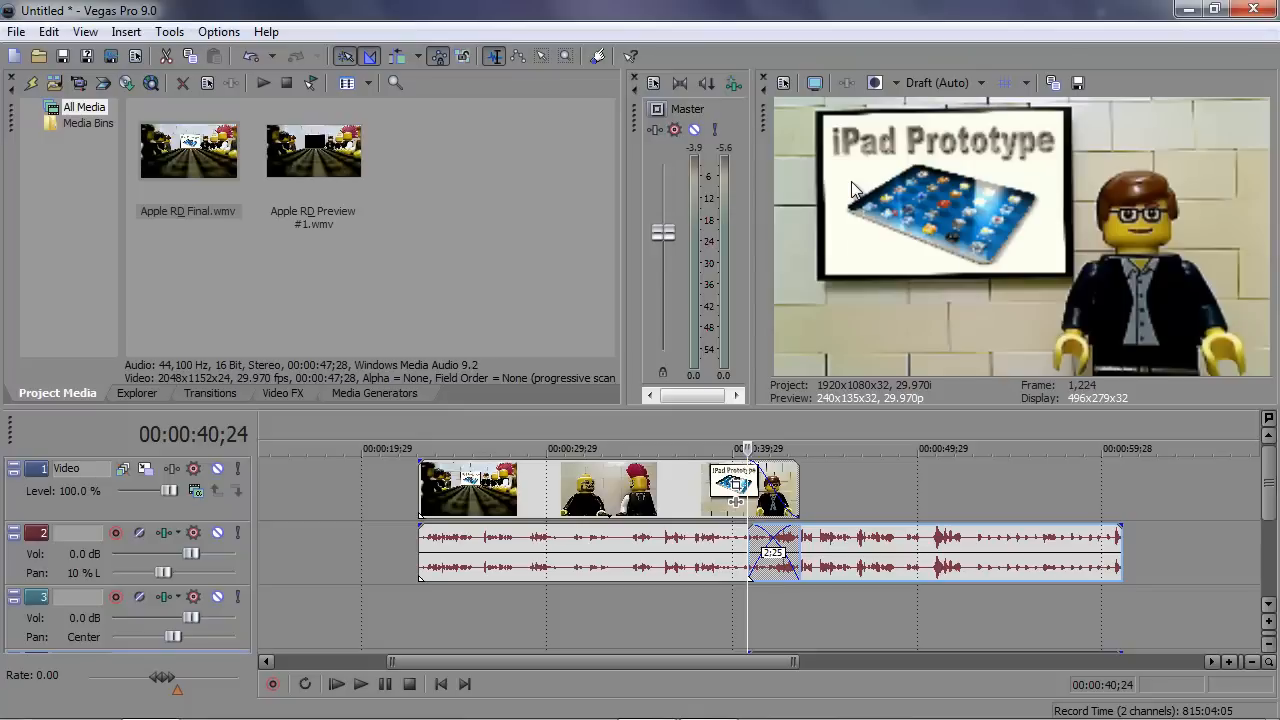
pyautogui.press('space')
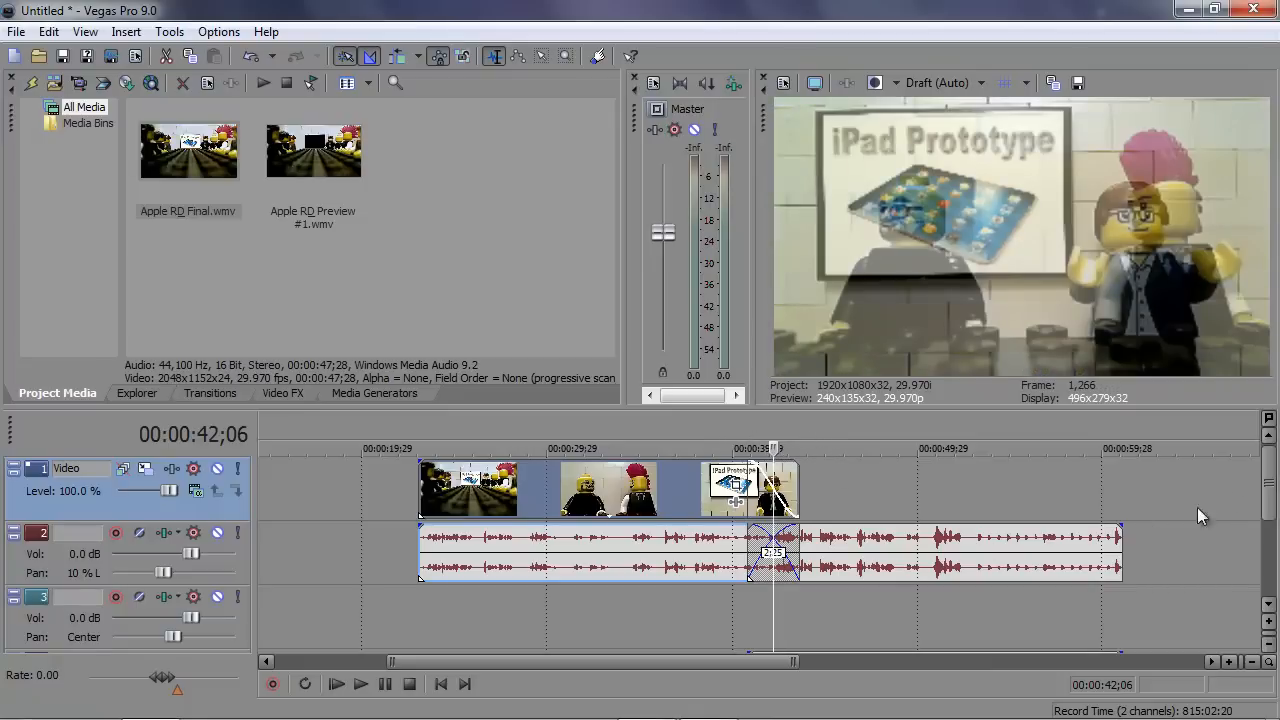
# Try shifting the clip on track 4 along the timeline, and undo the edits back to before the fade-out.
pyautogui.moveTo(1268, 488); pyautogui.dragTo(1275, 518)
pyautogui.moveTo(980, 614); pyautogui.dragTo(1181, 533)
pyautogui.moveTo(1270, 511); pyautogui.dragTo(1260, 440)
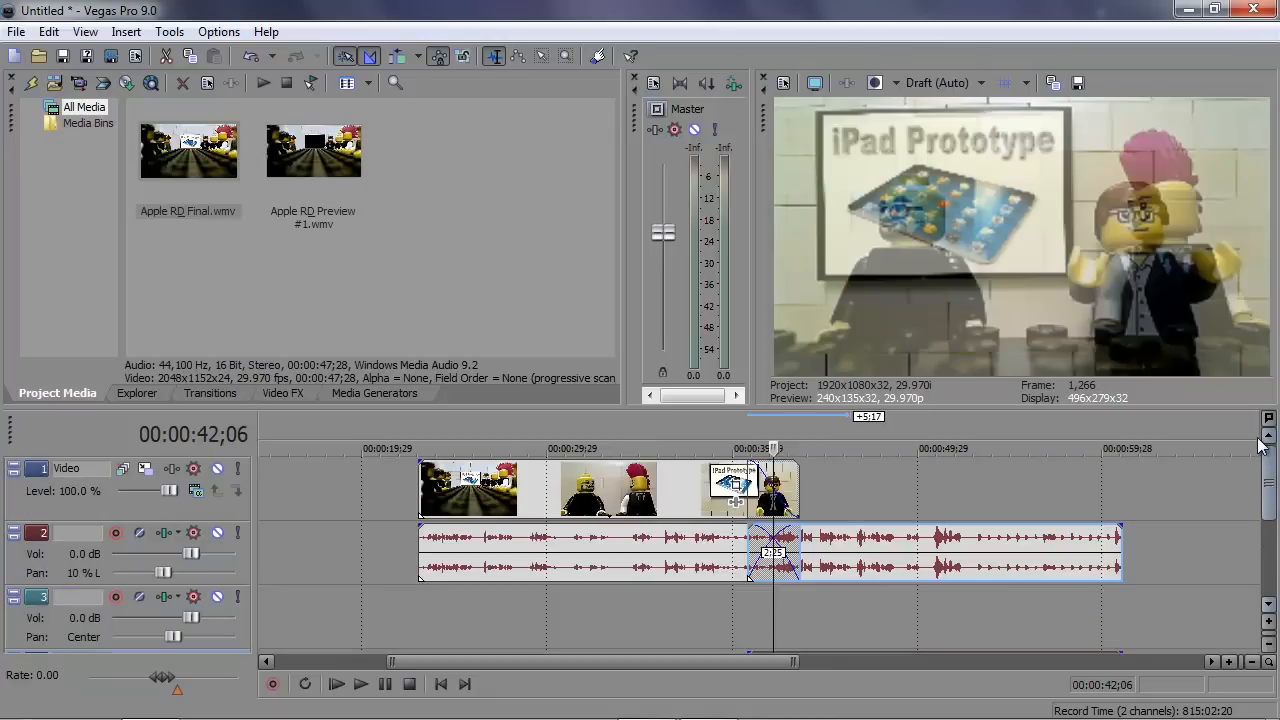
pyautogui.hotkey('ctrl', 'z')
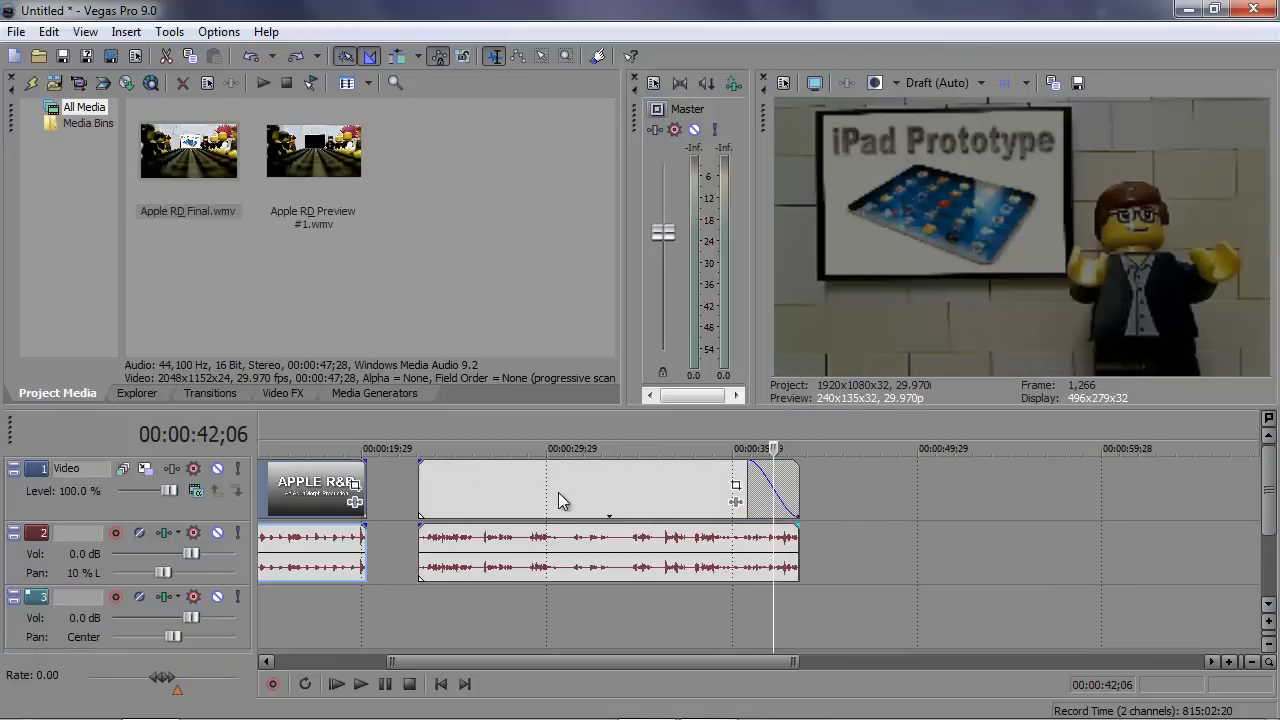
pyautogui.hotkey('ctrl', 'z')
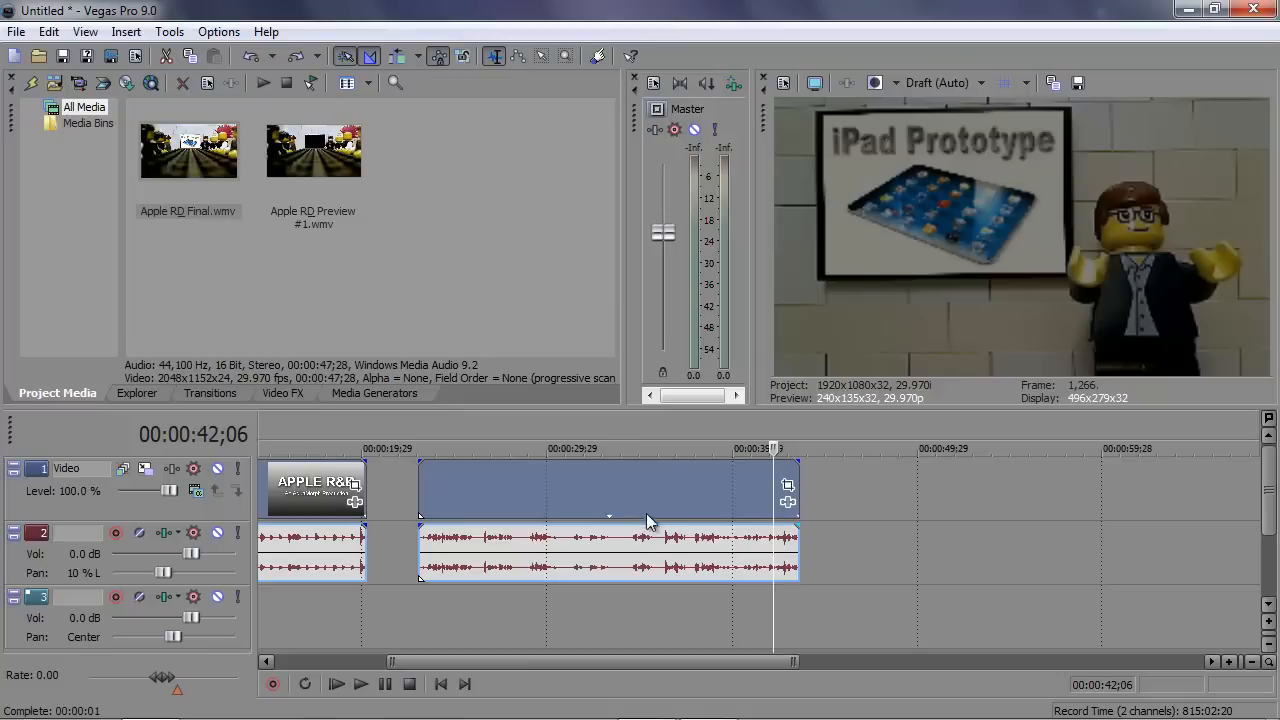
# Shift both clips 17;13 later and slide the second one over the end of the first for a 2;03 crossfade.
pyautogui.moveTo(284, 491); pyautogui.dragTo(601, 494)
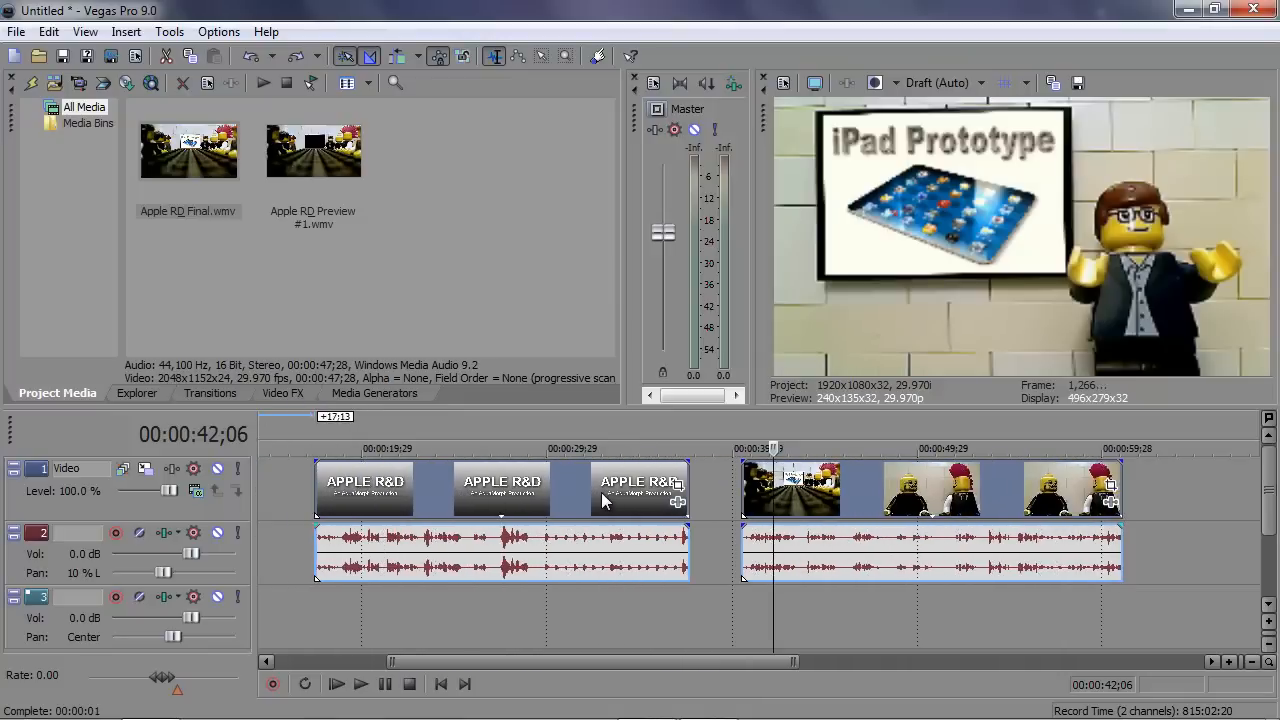
pyautogui.click(588, 489)
pyautogui.moveTo(835, 493); pyautogui.dragTo(745, 490)
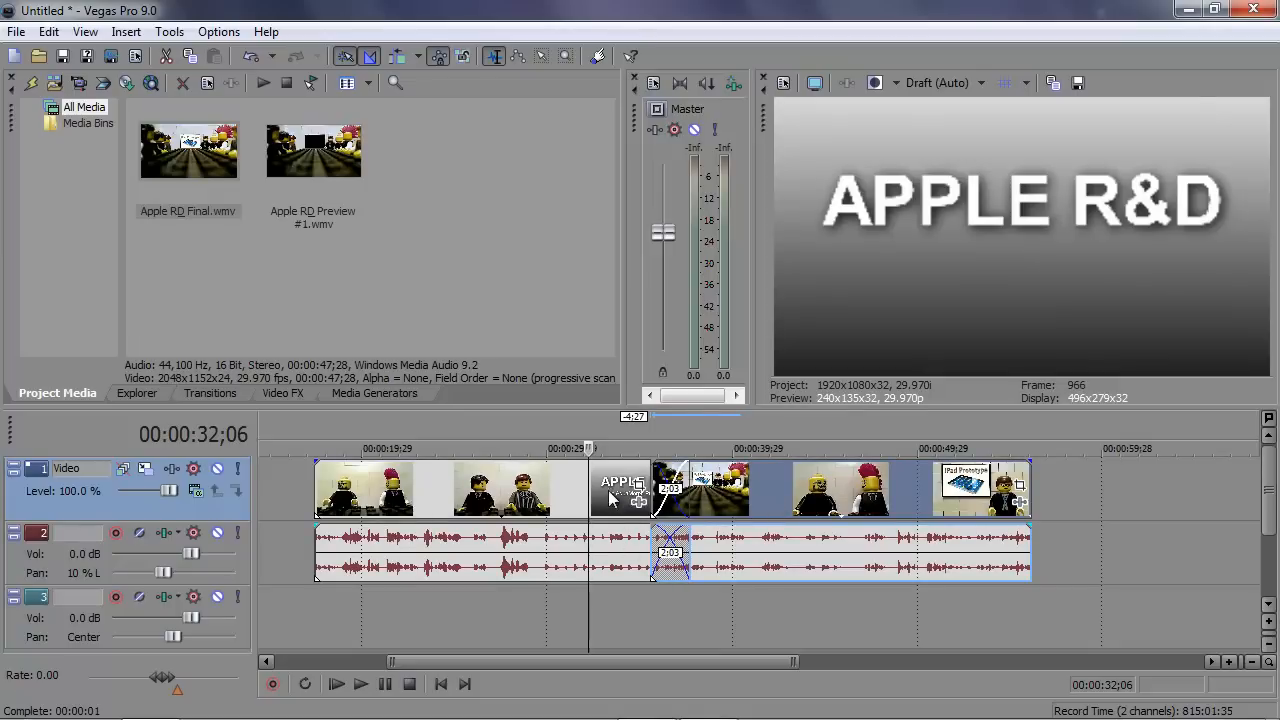
# Play the crossfade from 00:00:34;24, and move the first clip 2;03 earlier so the two clips meet without overlapping.
pyautogui.click(638, 476)
pyautogui.press('space')
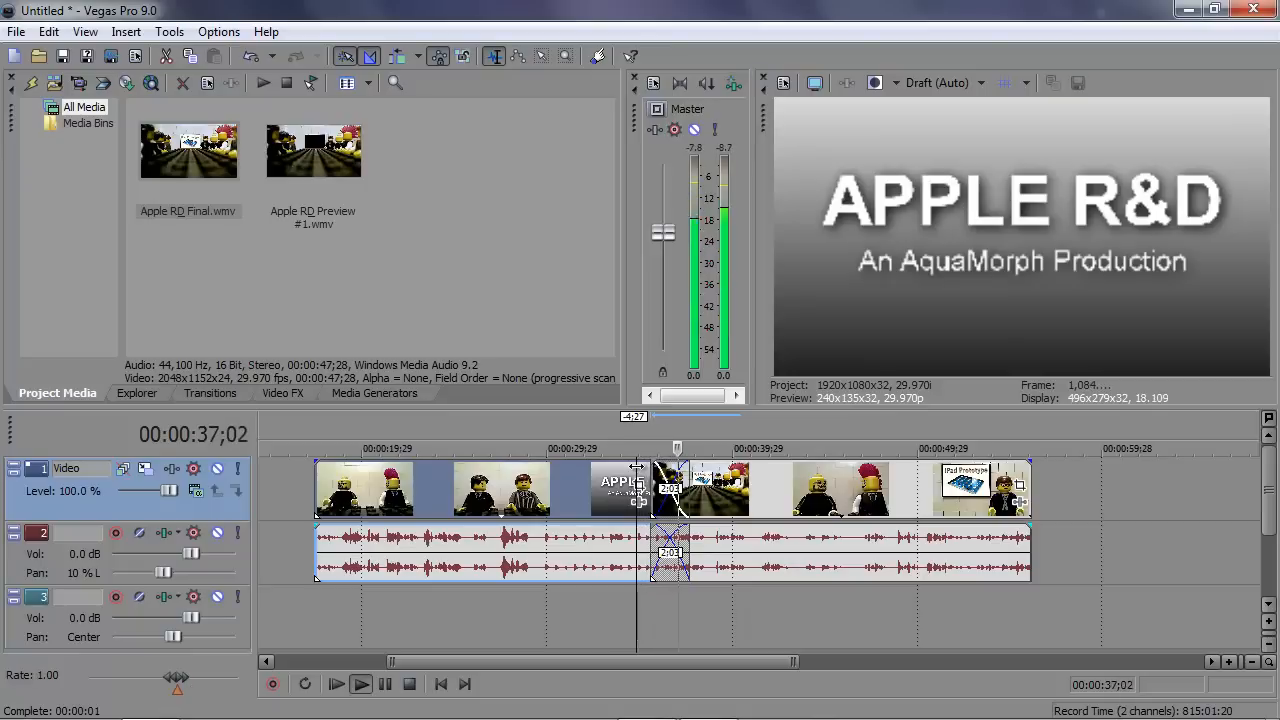
pyautogui.press('space')
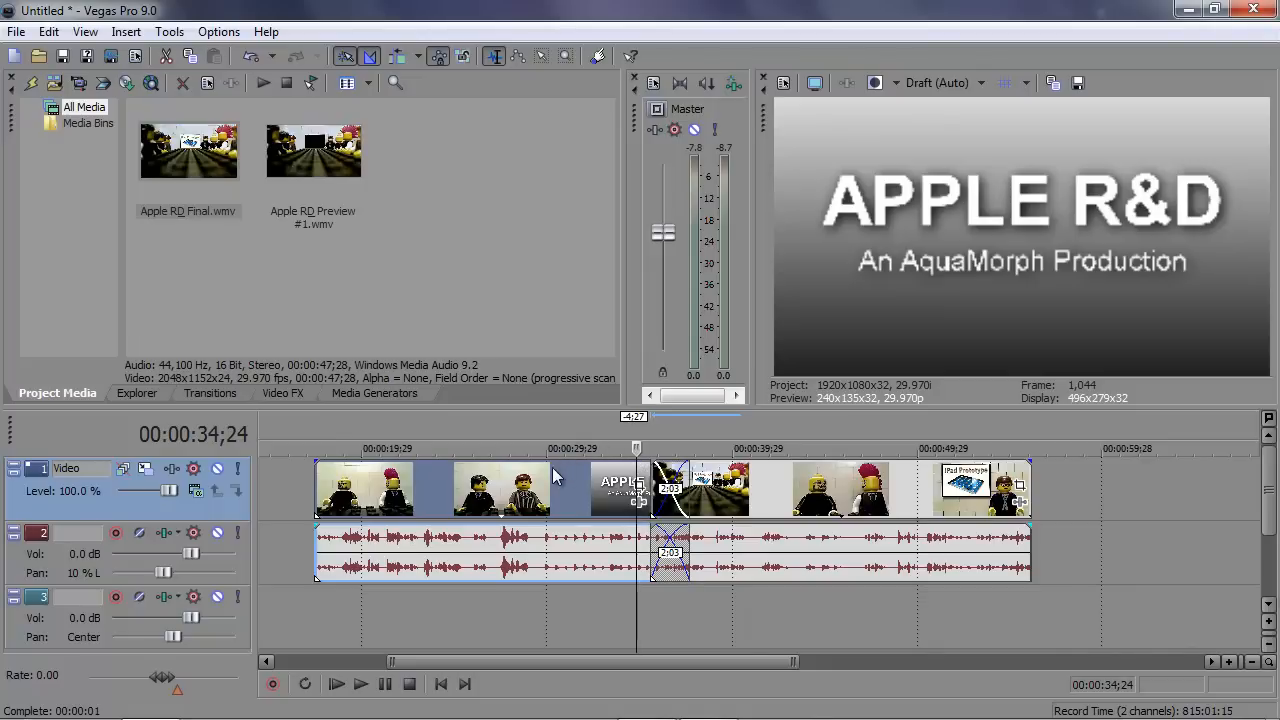
pyautogui.moveTo(535, 490); pyautogui.dragTo(493, 491)
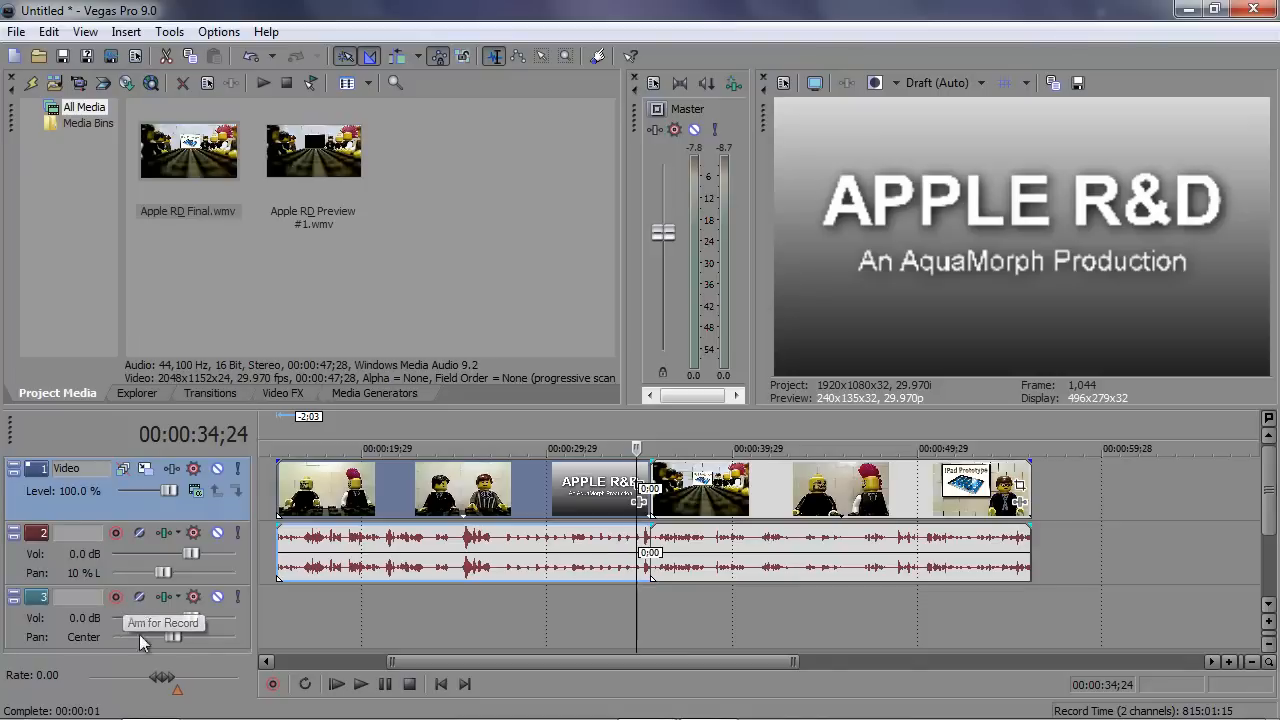
# Arm track 3, record a short audio take from 00:00:34;24, and keep the recorded file.
pyautogui.click(115, 598)
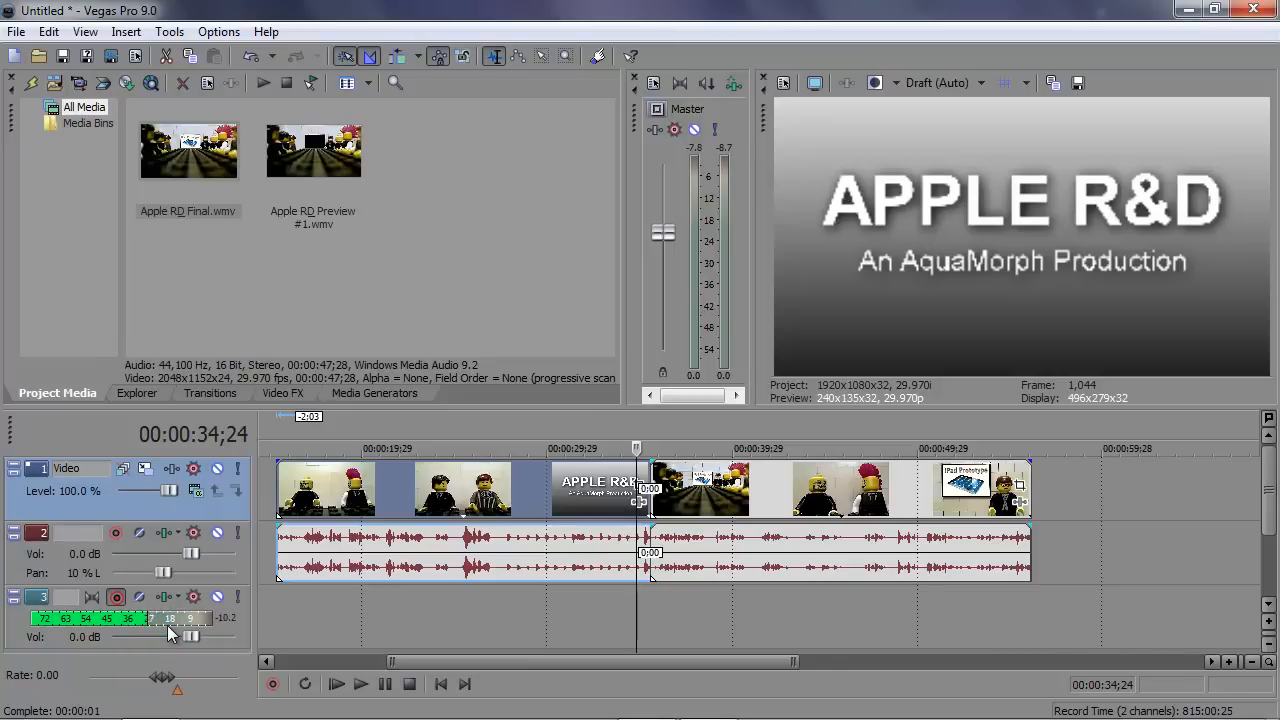
pyautogui.click(271, 686)
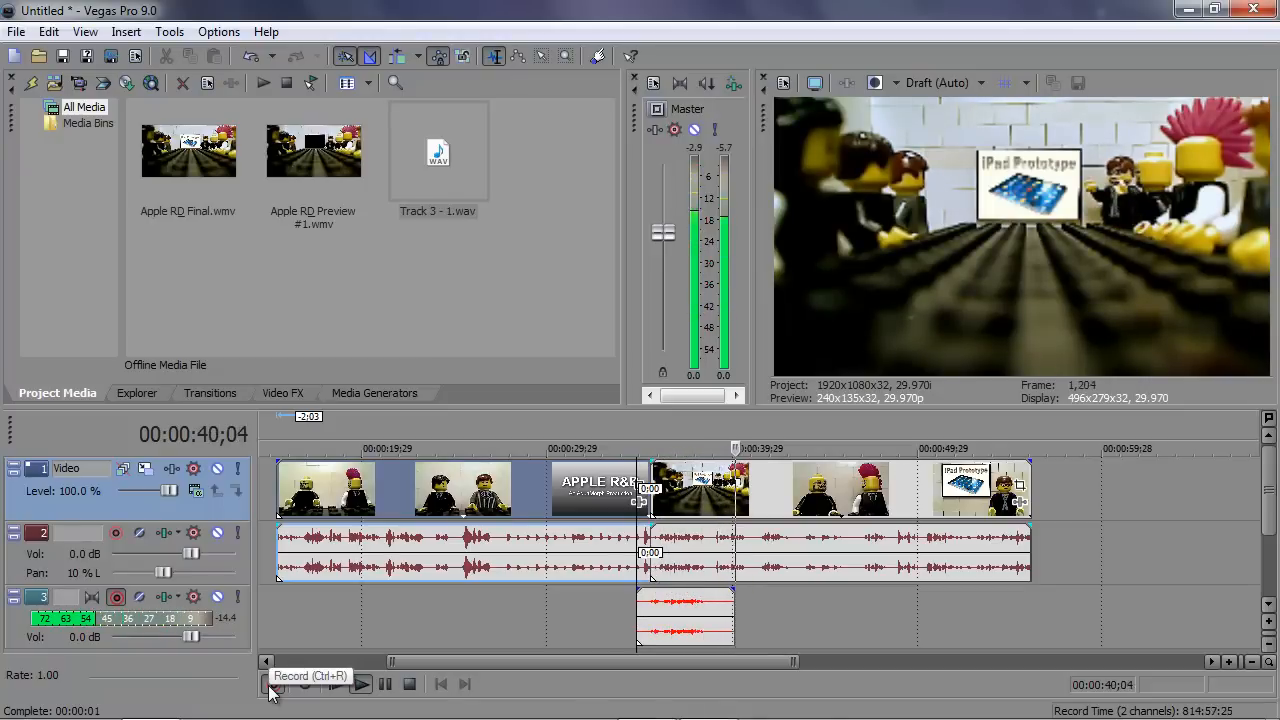
pyautogui.click(271, 686)
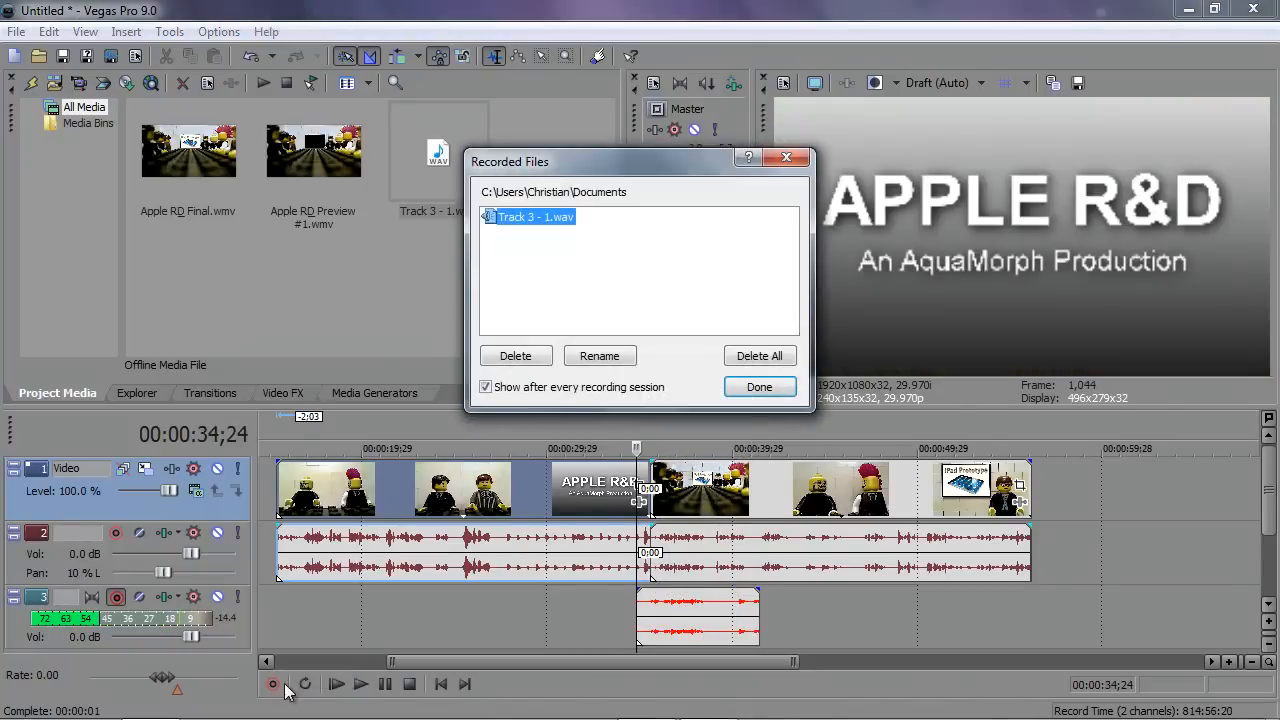
pyautogui.click(759, 389)
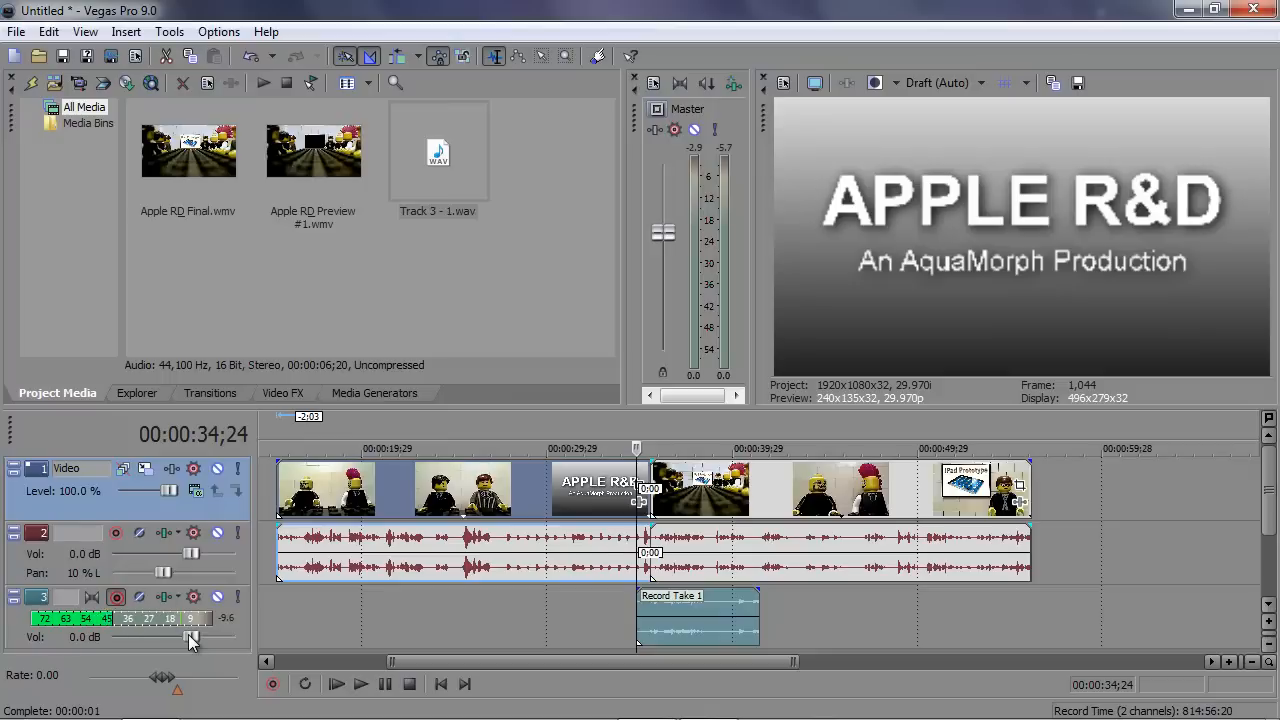
# Set track 3's volume to -0.3 dB, and track 2's volume to 0.6 dB with its pan at 5 % R.
pyautogui.moveTo(188, 640)
pyautogui.mouseDown()
pyautogui.moveTo(200, 640)
pyautogui.moveTo(174, 640)
pyautogui.moveTo(189, 642)
pyautogui.mouseUp()
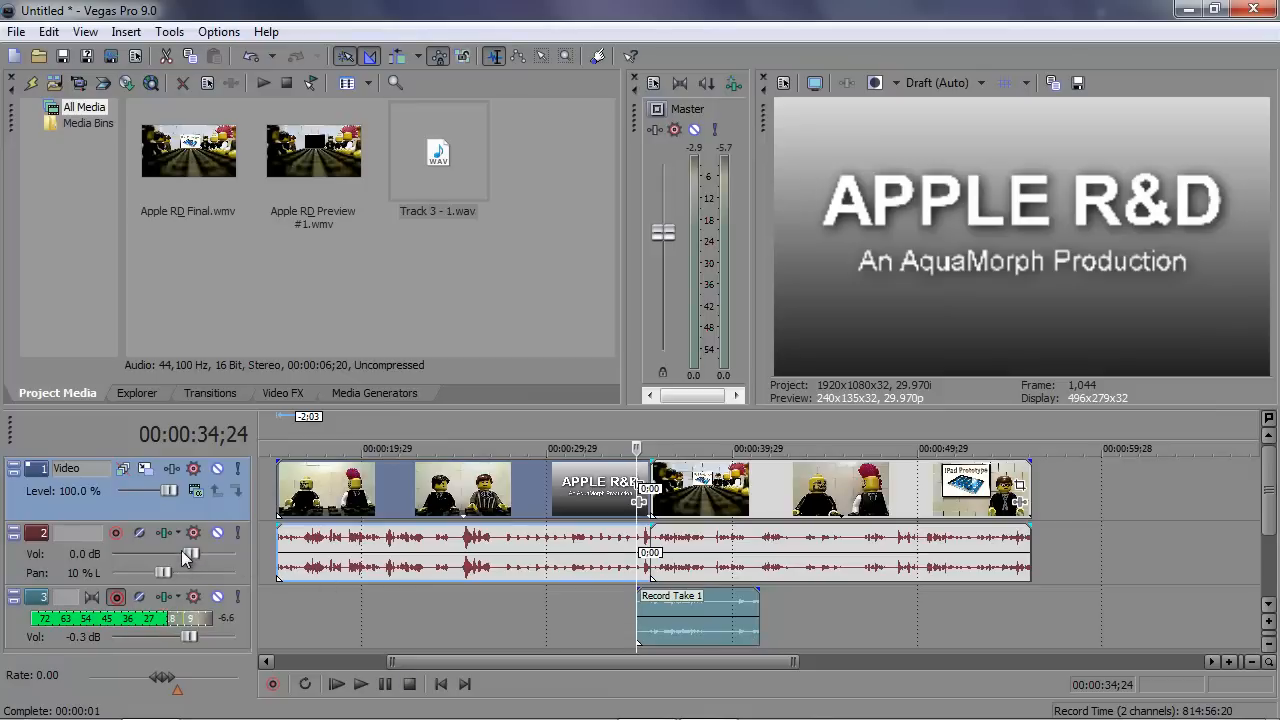
pyautogui.moveTo(189, 553); pyautogui.dragTo(193, 555)
pyautogui.moveTo(164, 572); pyautogui.dragTo(202, 574)
pyautogui.moveTo(202, 574); pyautogui.dragTo(201, 574)
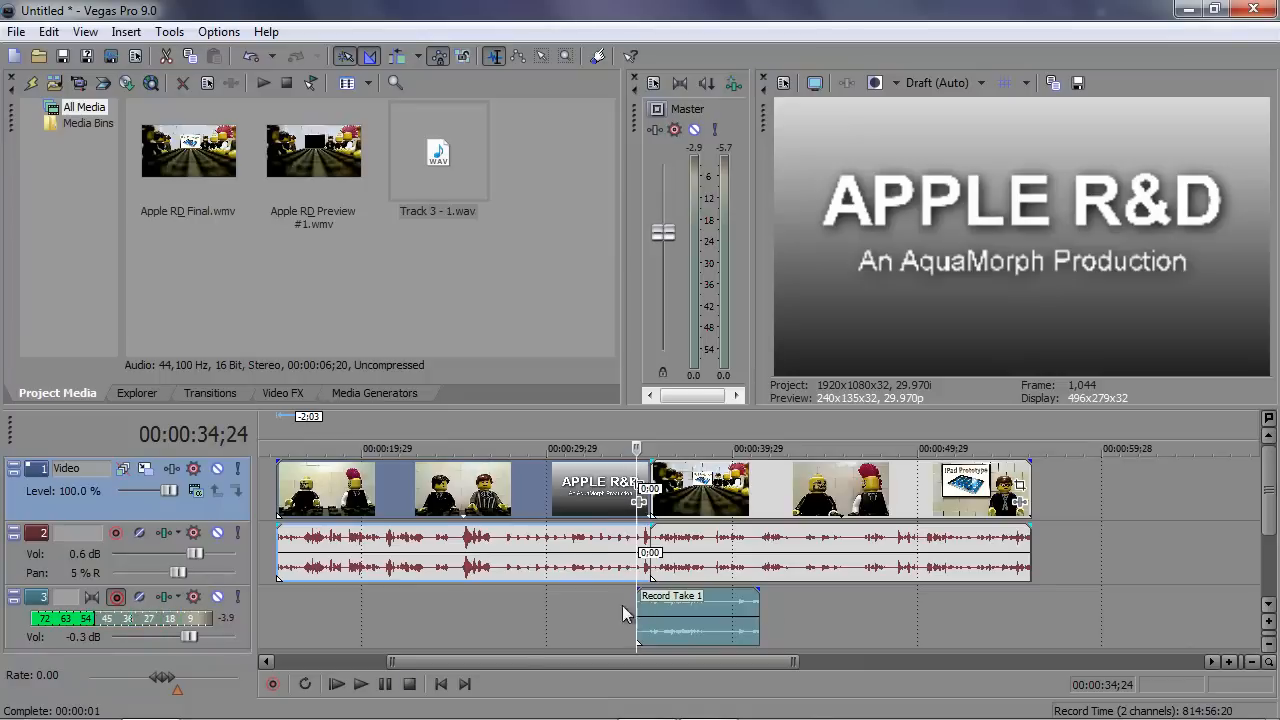
# Split the recorded take on track 3 at 00:00:39;20 and move its second piece 3;16 later.
pyautogui.moveTo(1271, 478); pyautogui.dragTo(1275, 527)
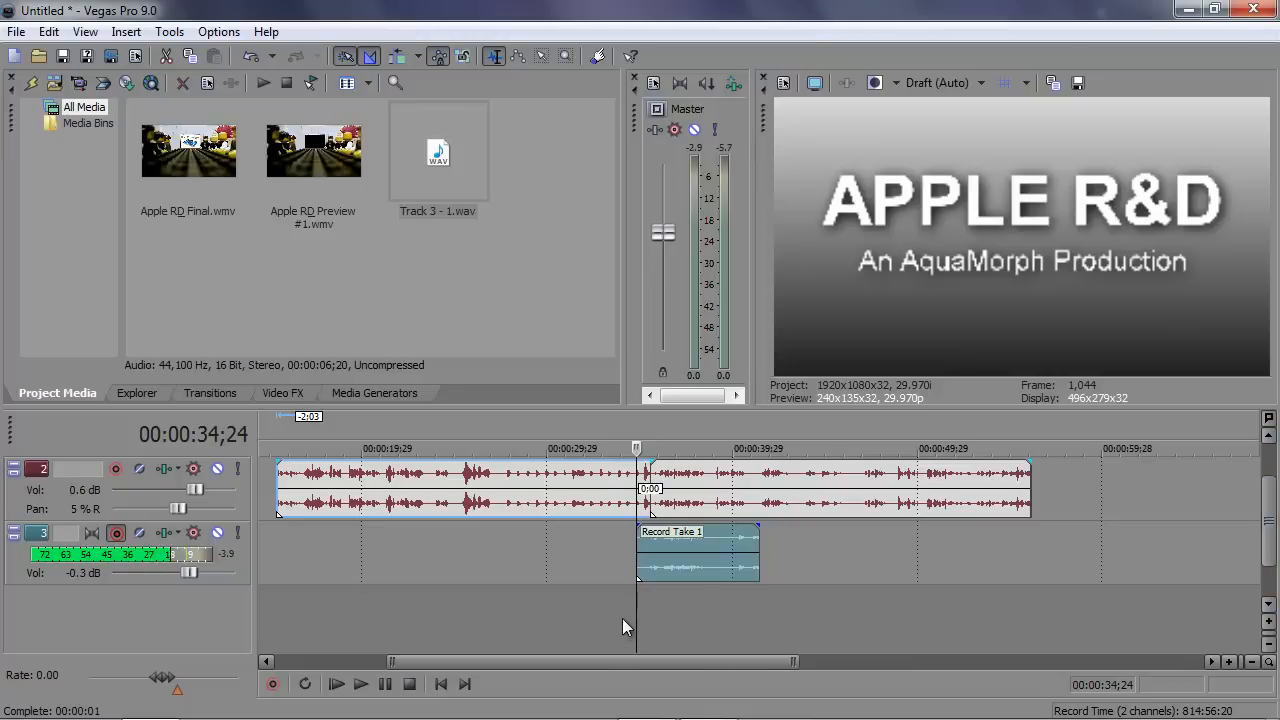
pyautogui.click(726, 542)
pyautogui.press('s')
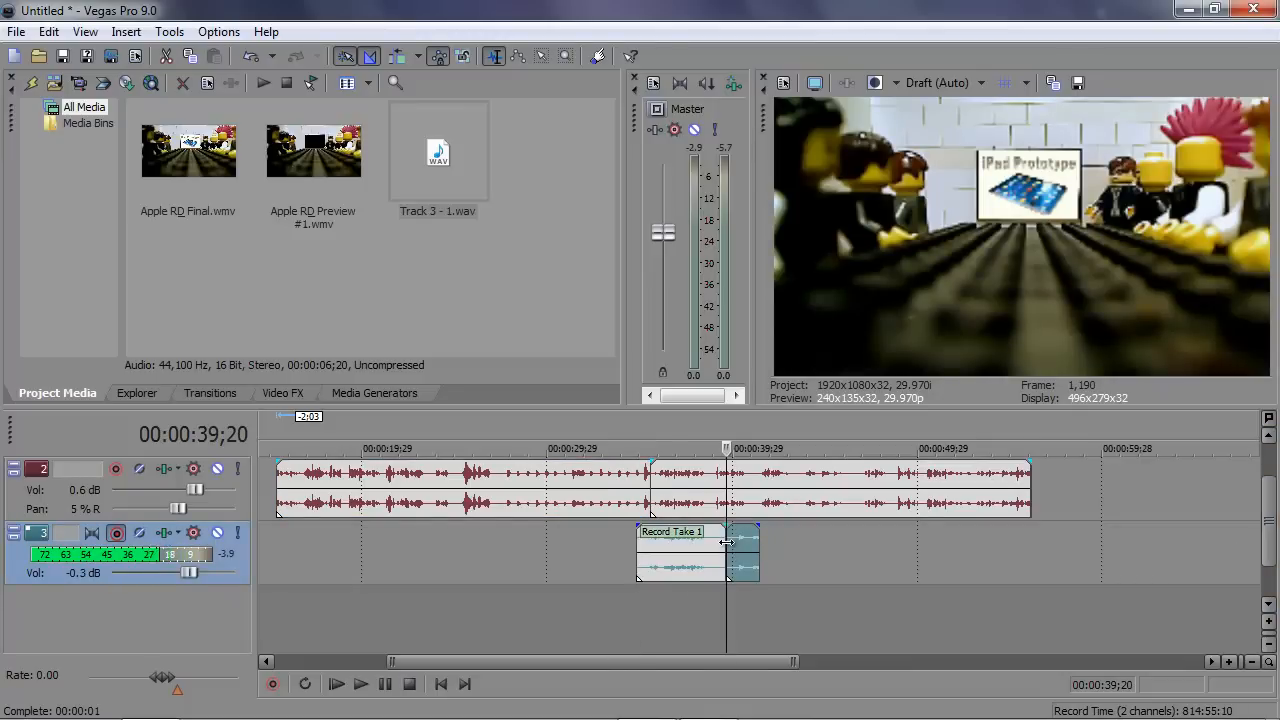
pyautogui.moveTo(740, 568); pyautogui.dragTo(808, 528)
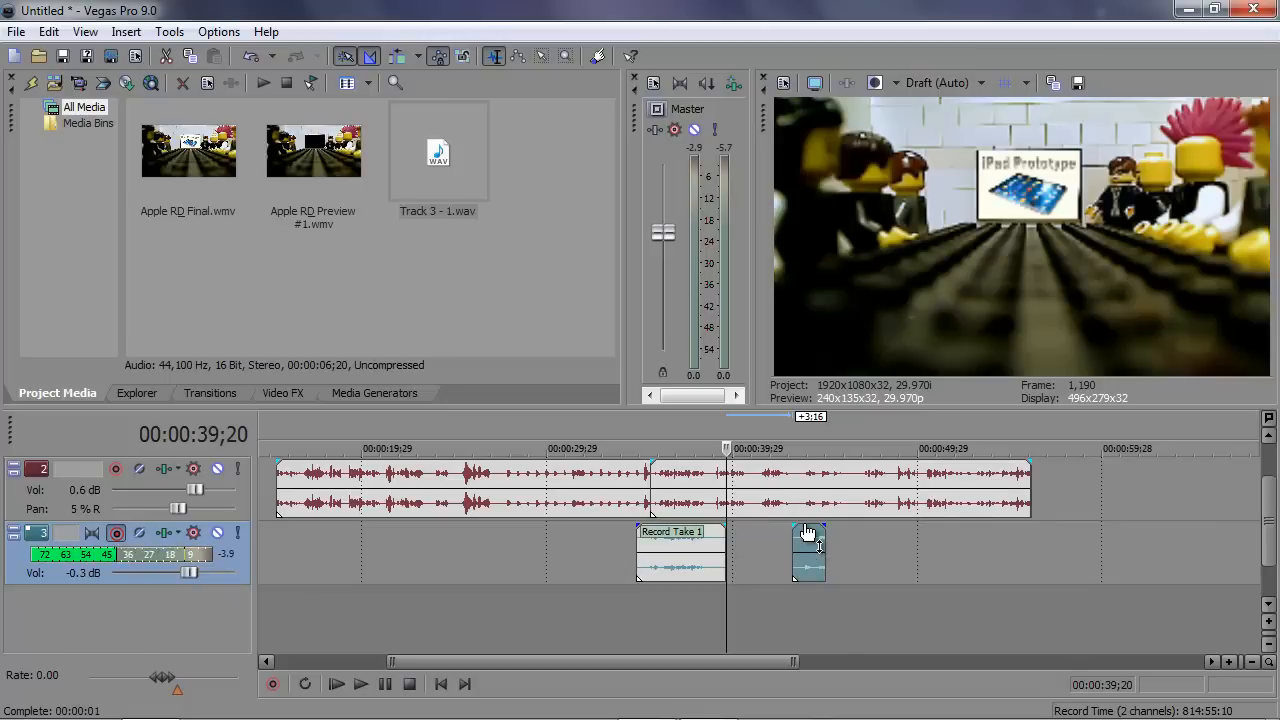
# Try lowering the gain of the moved audio piece to -3.0 dB, restore it, and try the fade-in handle.
pyautogui.moveTo(808, 532); pyautogui.dragTo(812, 549)
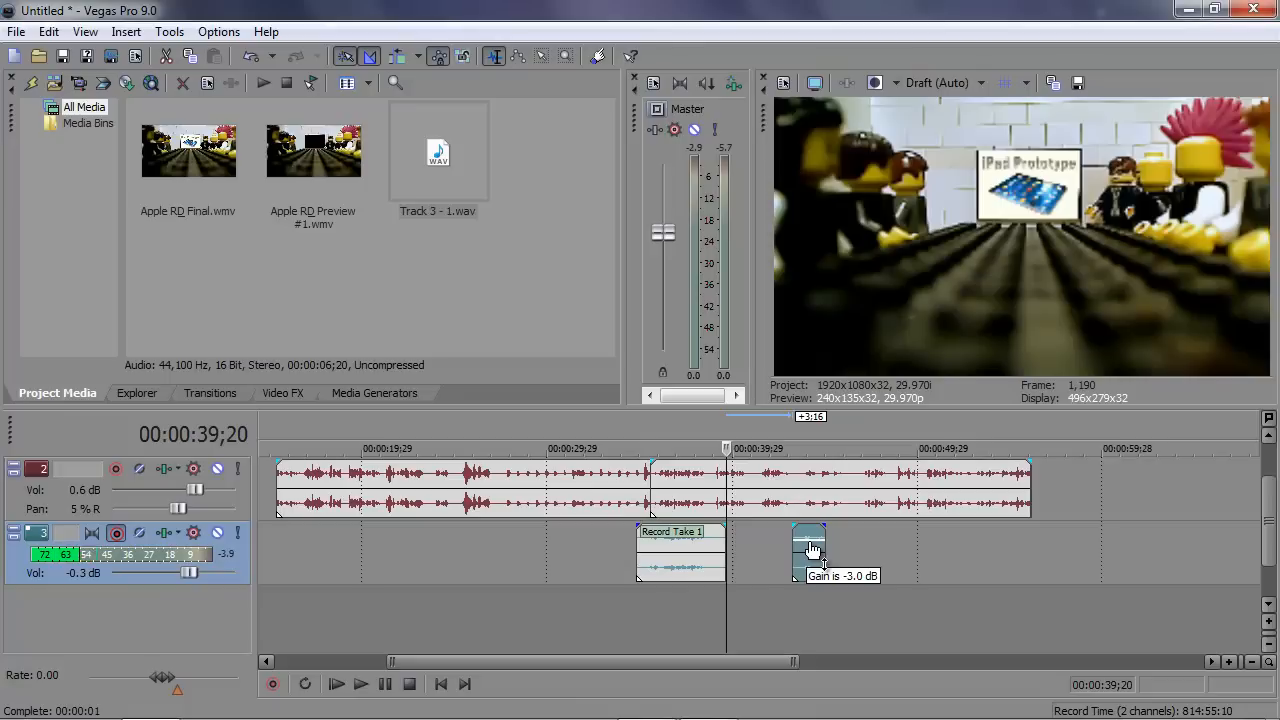
pyautogui.moveTo(812, 549); pyautogui.dragTo(815, 513)
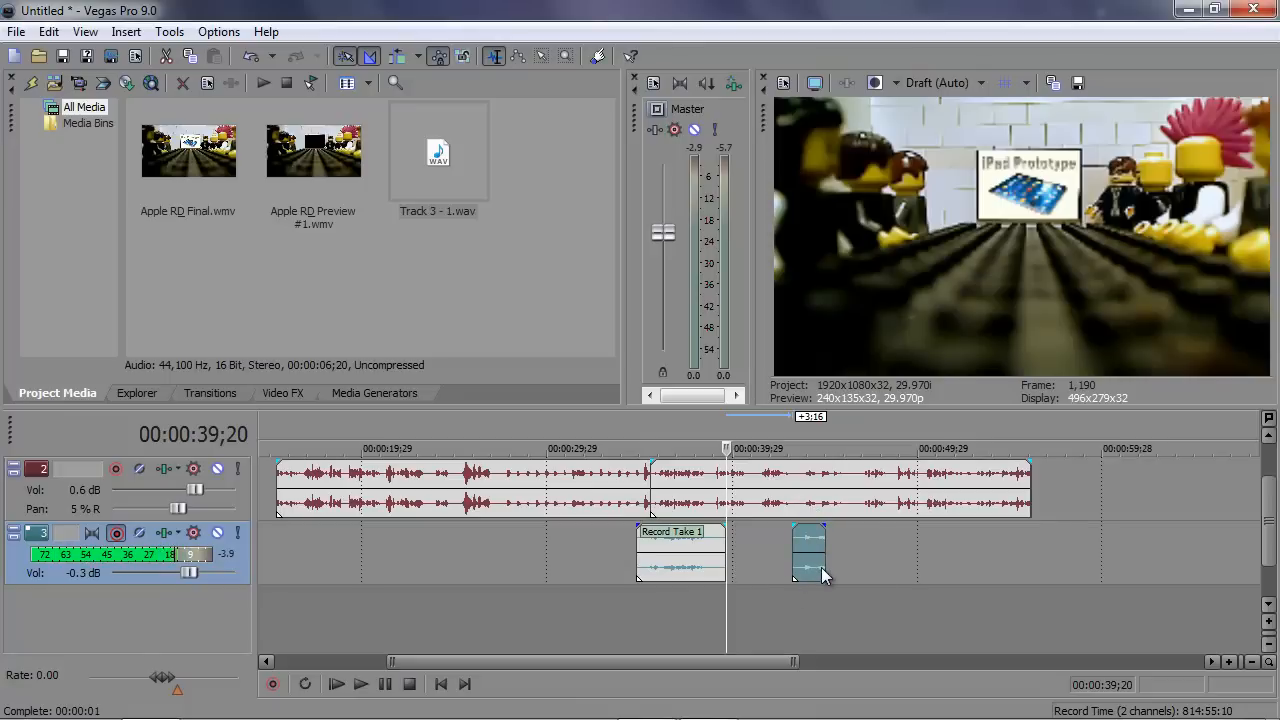
pyautogui.moveTo(795, 528); pyautogui.dragTo(790, 528)
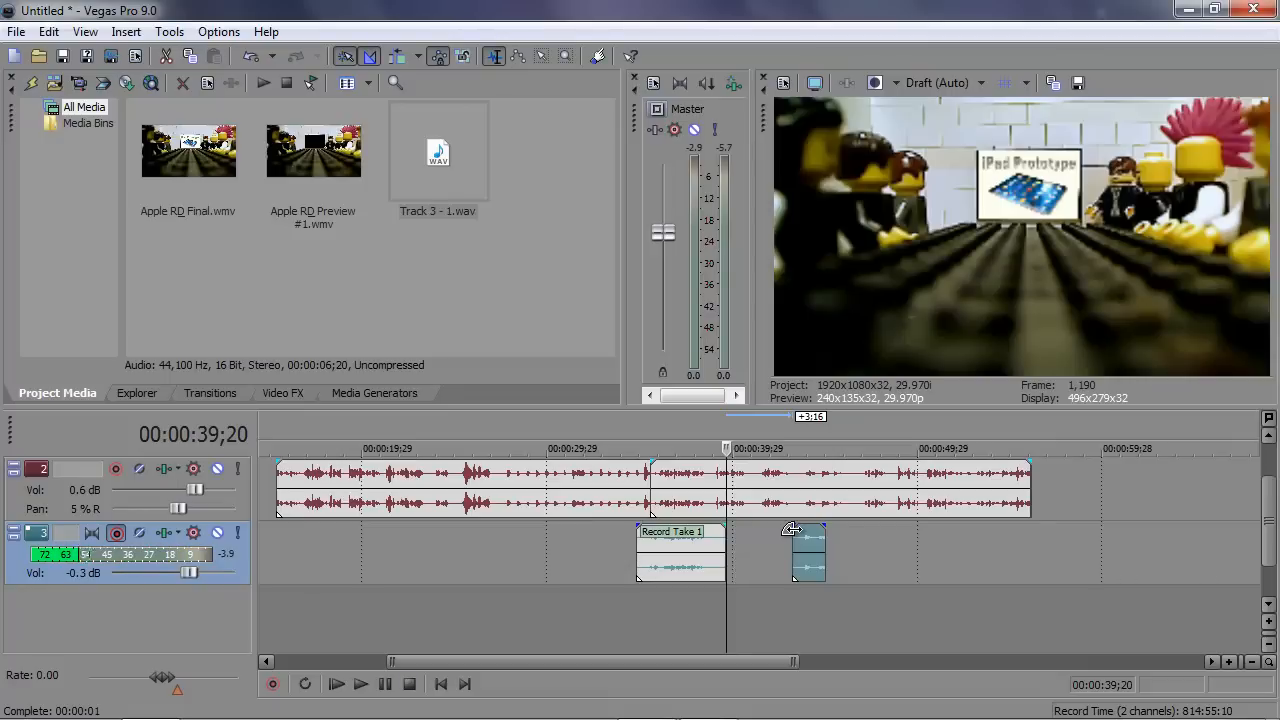
# Disarm track 3 and delete all the video and audio clips from the timeline.
pyautogui.click(116, 532)
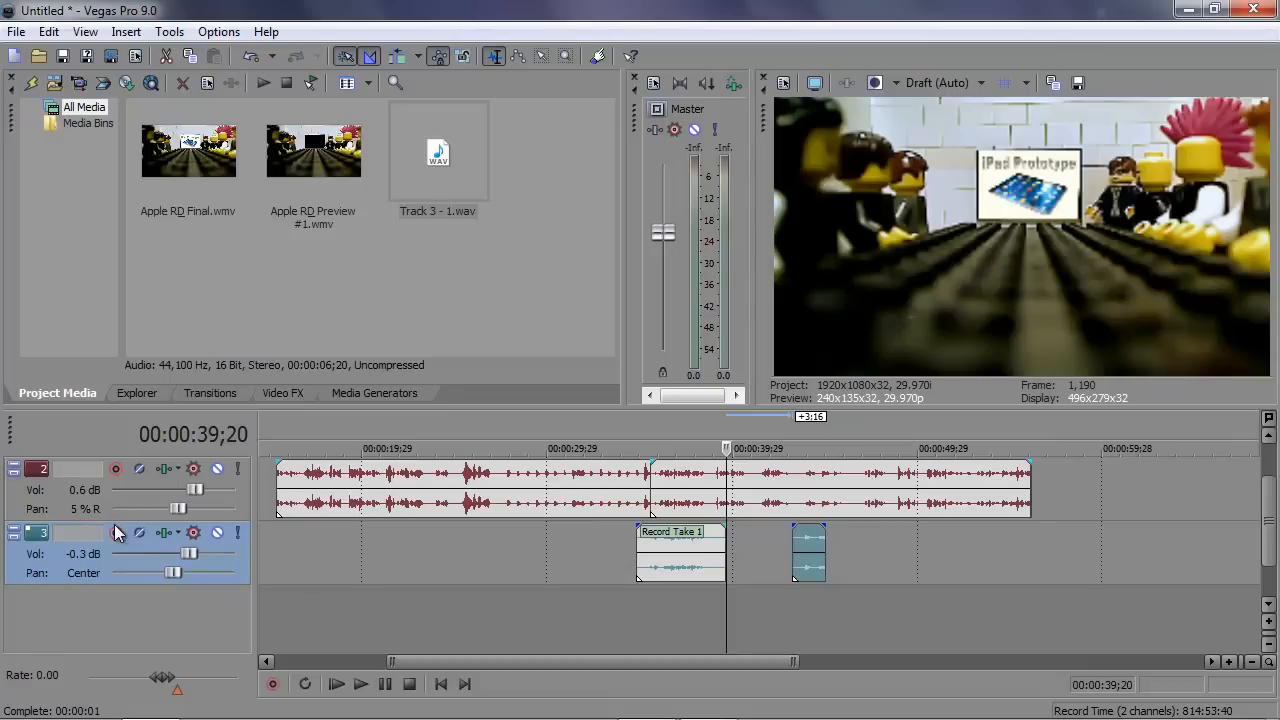
pyautogui.click(379, 498)
pyautogui.press('Delete')
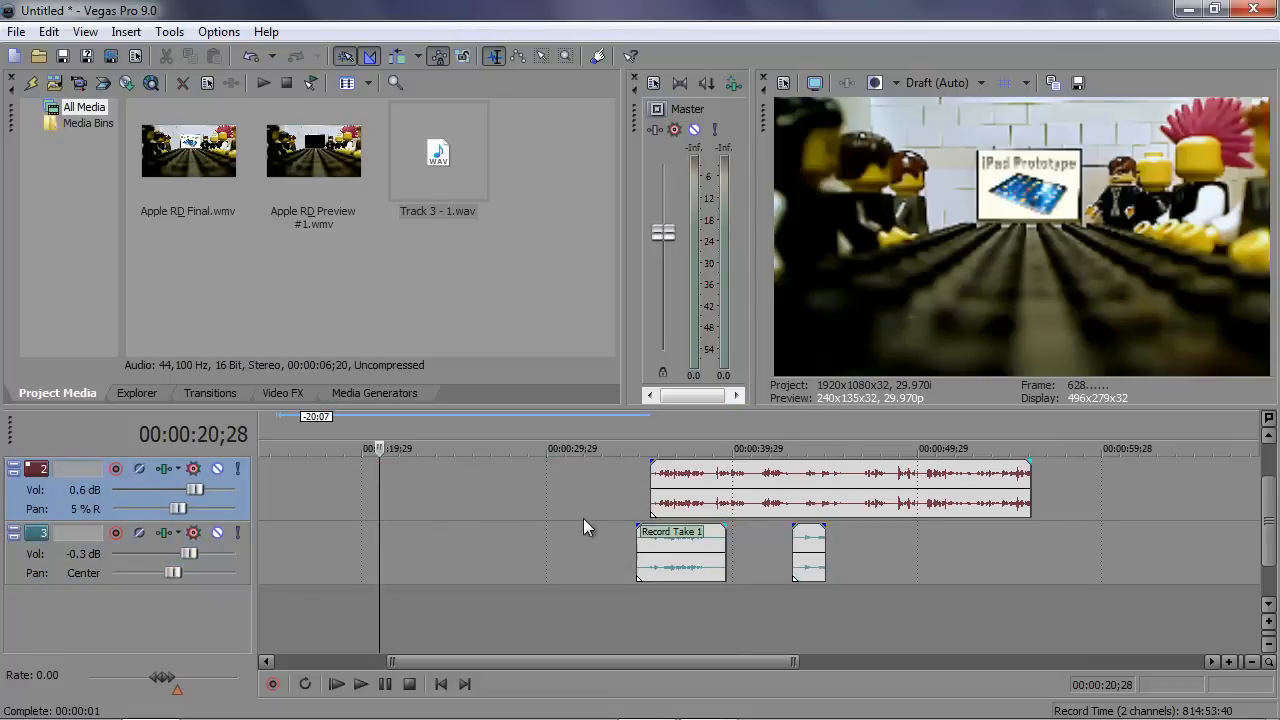
pyautogui.click(651, 557)
pyautogui.press('Delete')
pyautogui.click(707, 496)
pyautogui.press('Delete')
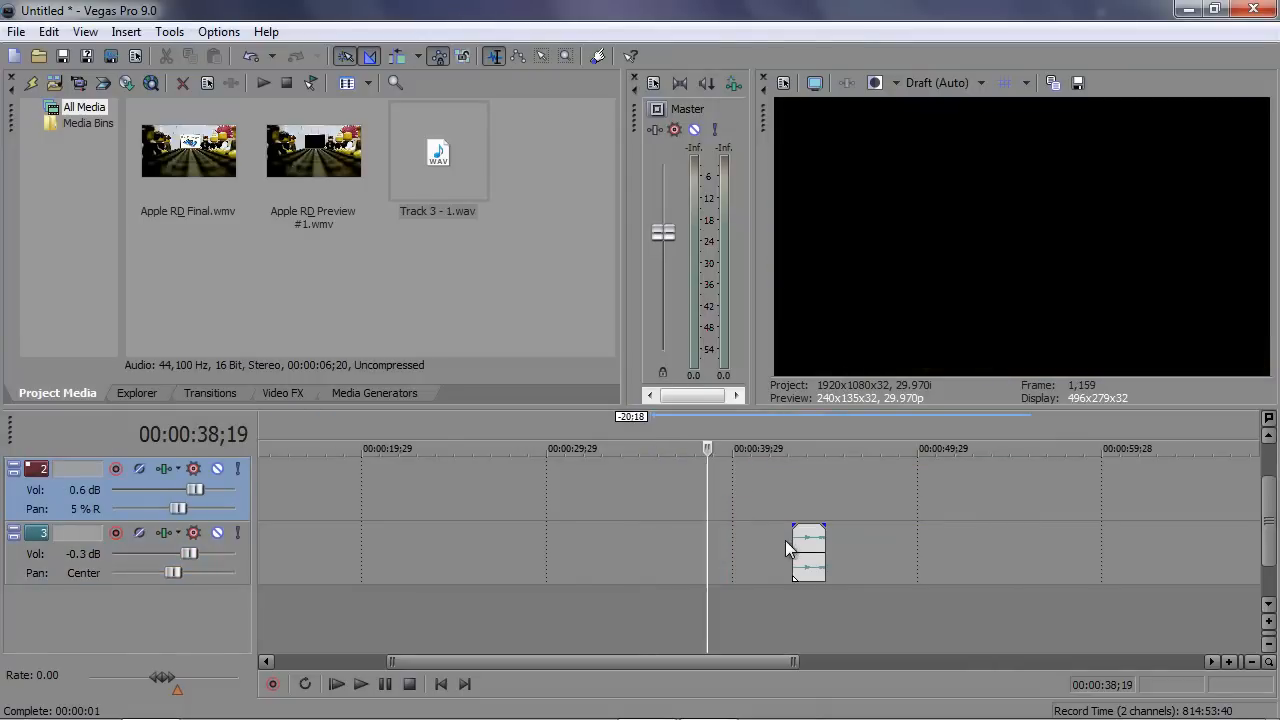
pyautogui.click(801, 548)
pyautogui.press('Delete')
pyautogui.moveTo(1267, 503); pyautogui.dragTo(1267, 463)
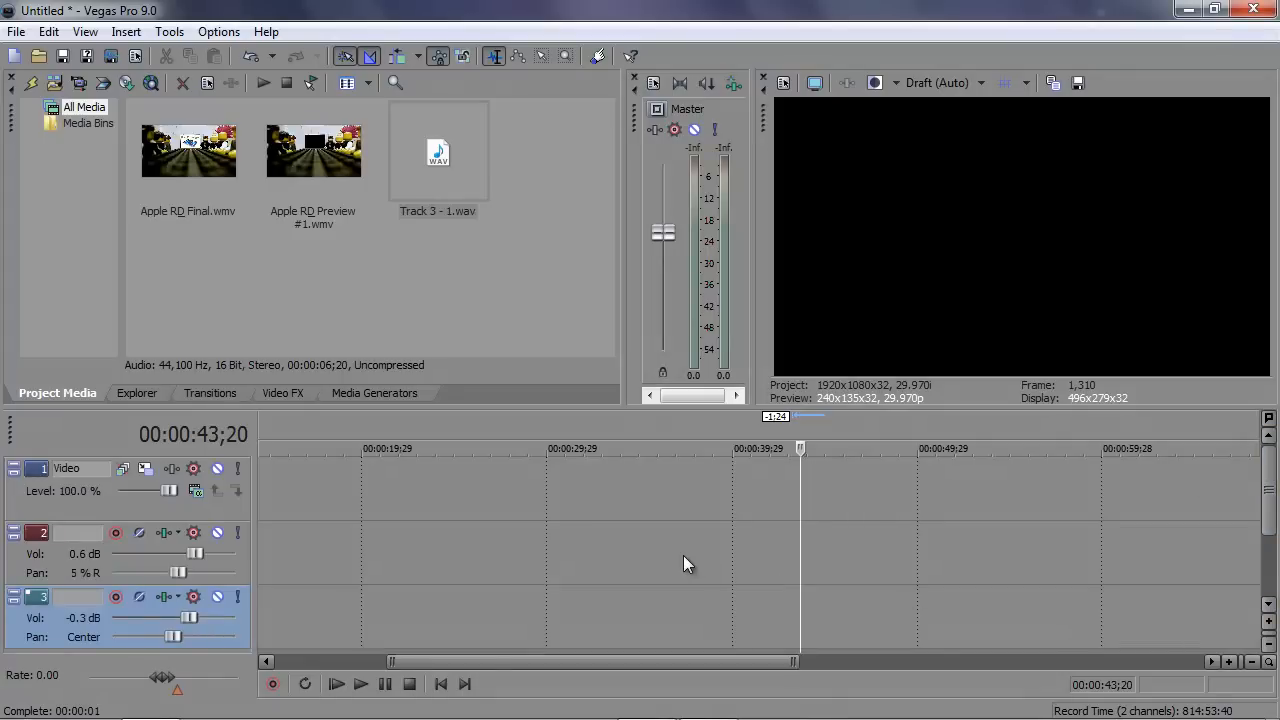
# Add Apple RD Final.wmv and Apple RD Preview #1.wmv end to end on the video track.
pyautogui.click(210, 393)
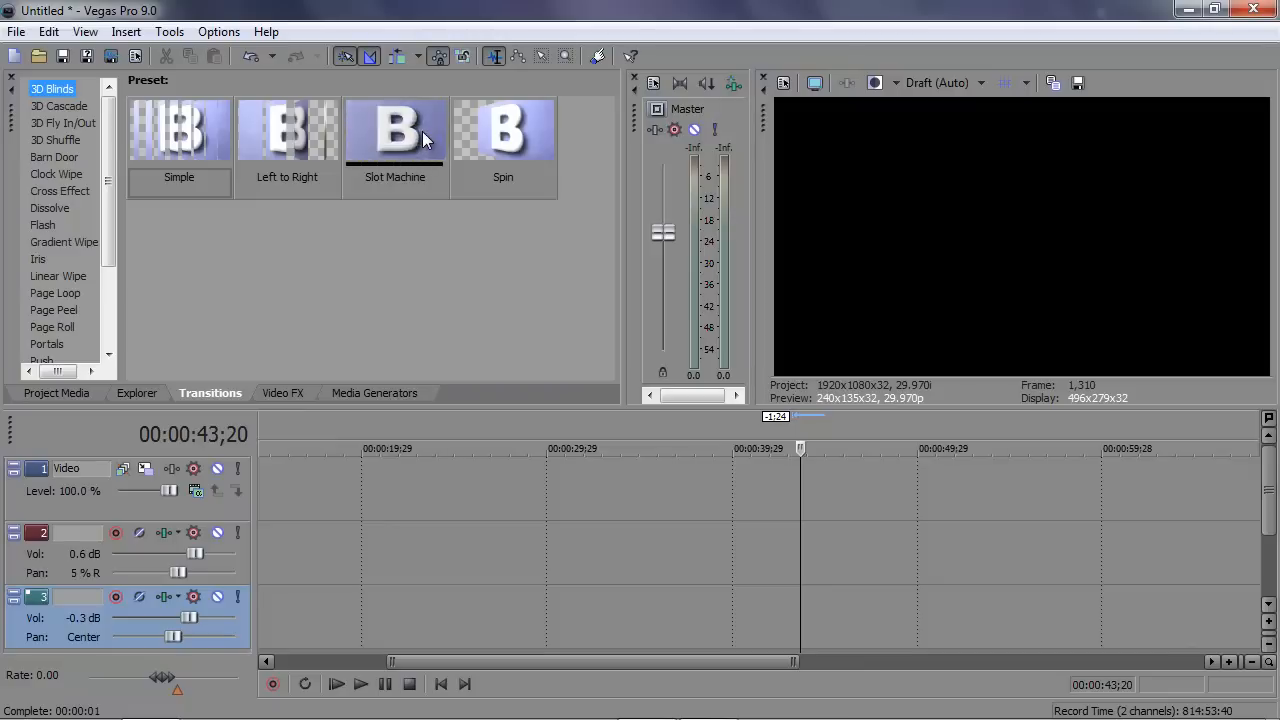
pyautogui.click(54, 392)
pyautogui.moveTo(164, 157); pyautogui.dragTo(196, 490)
pyautogui.moveTo(313, 150); pyautogui.dragTo(1081, 487)
pyautogui.moveTo(690, 660); pyautogui.dragTo(900, 640)
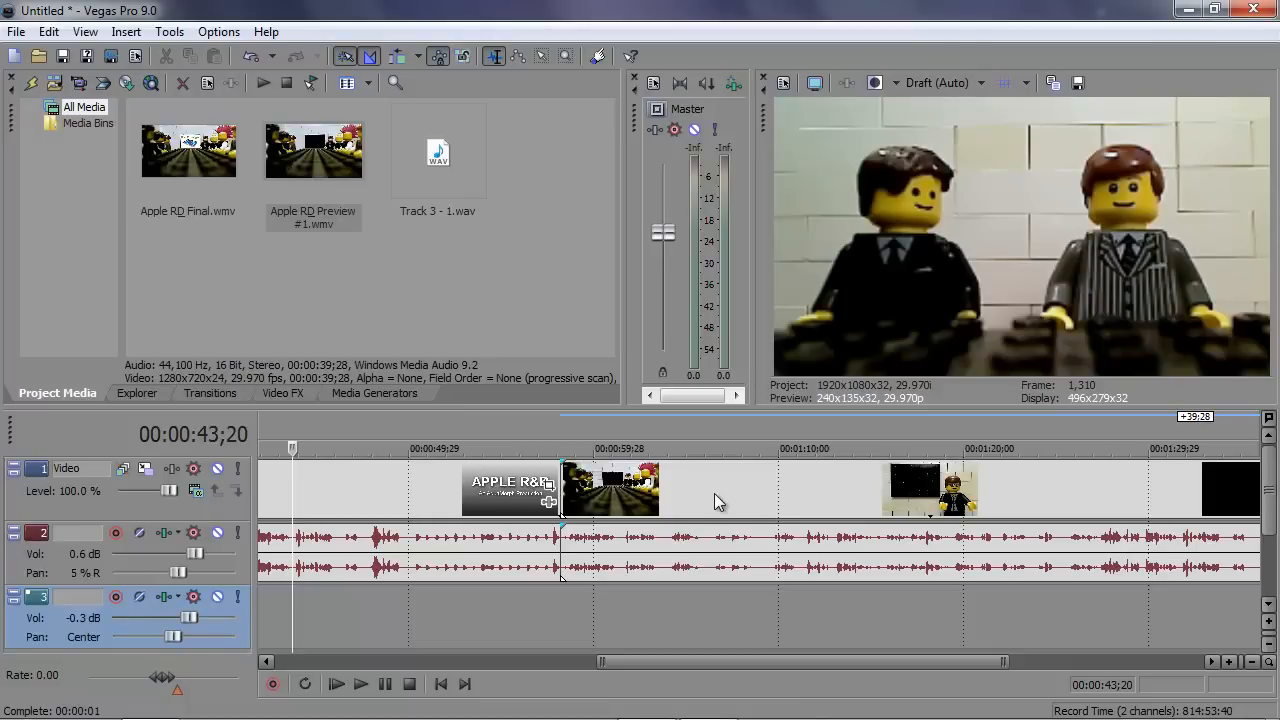
# Apply the Push Left transition to the cut between the two clips, leaving its settings at their defaults.
pyautogui.click(212, 393)
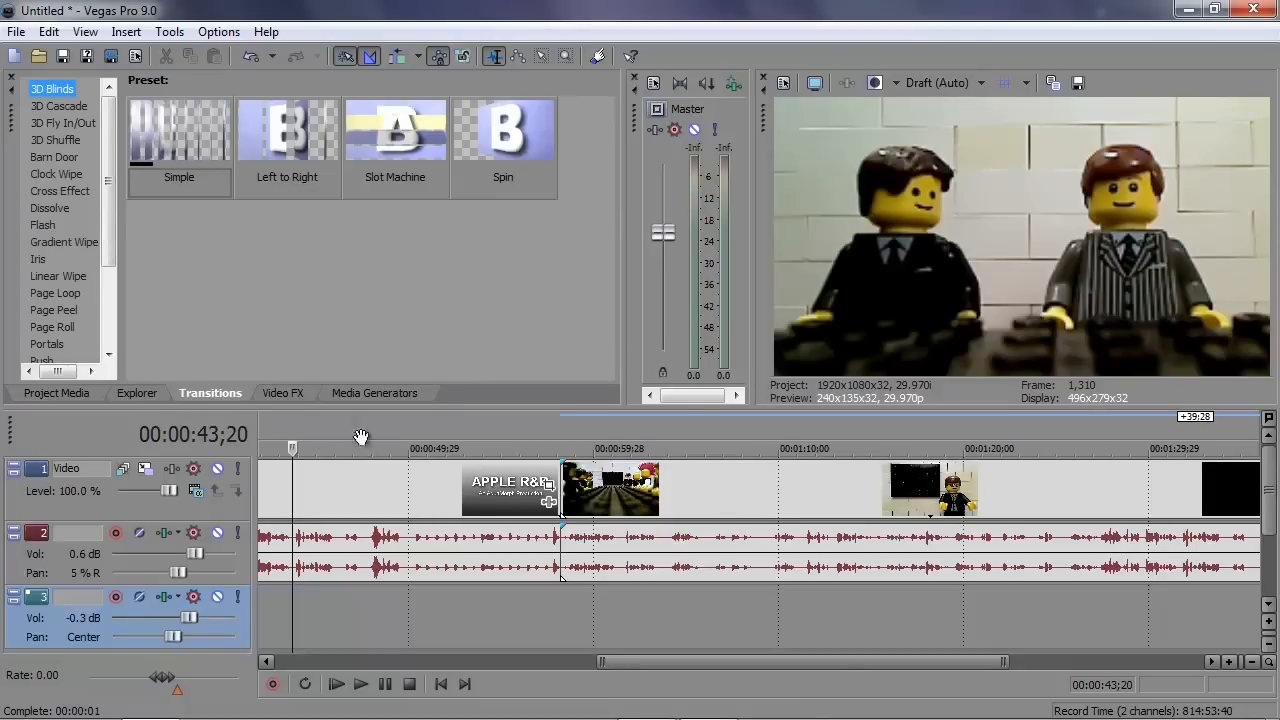
pyautogui.moveTo(661, 488)
pyautogui.mouseDown()
pyautogui.moveTo(626, 487)
pyautogui.moveTo(666, 487)
pyautogui.mouseUp()
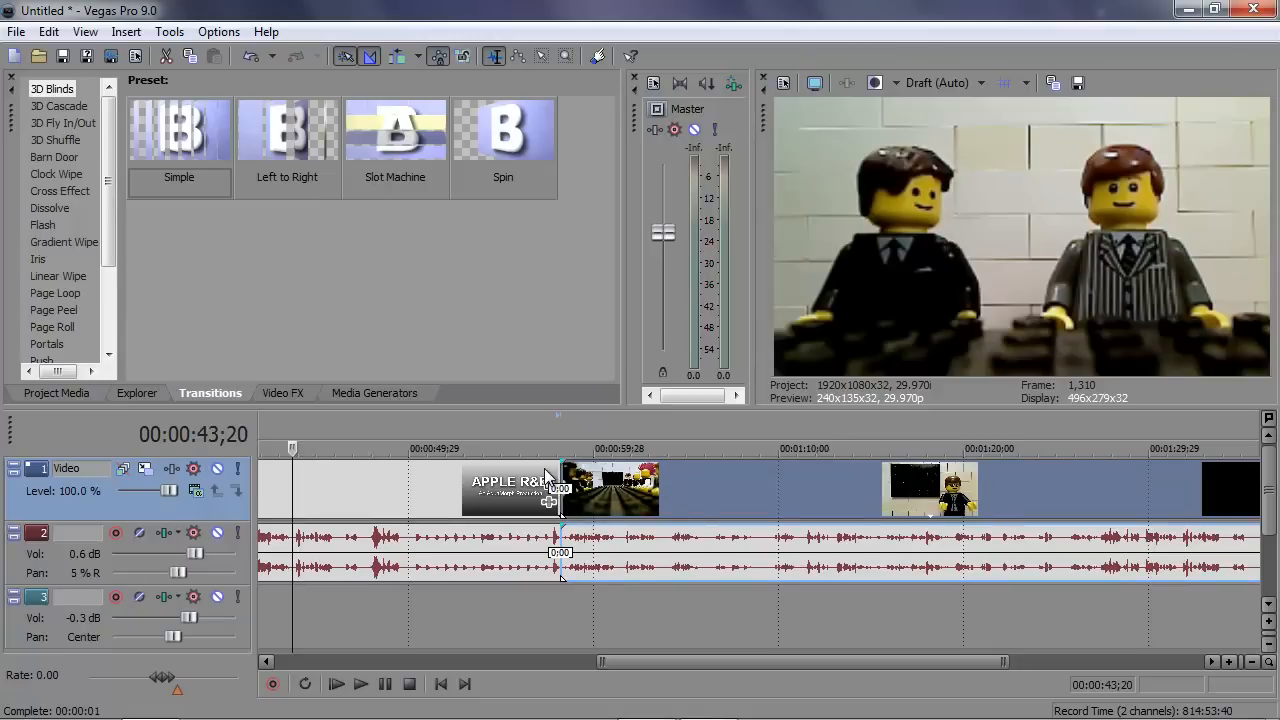
pyautogui.click(544, 468)
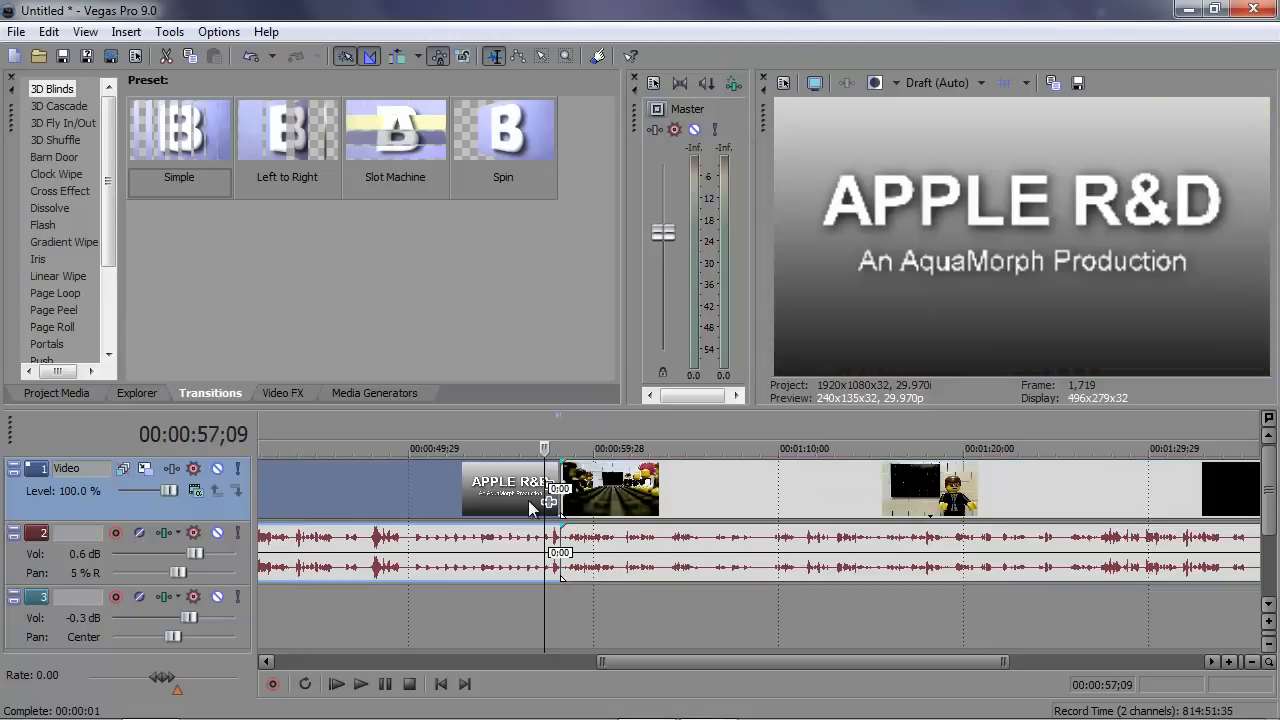
pyautogui.moveTo(102, 176); pyautogui.dragTo(95, 311)
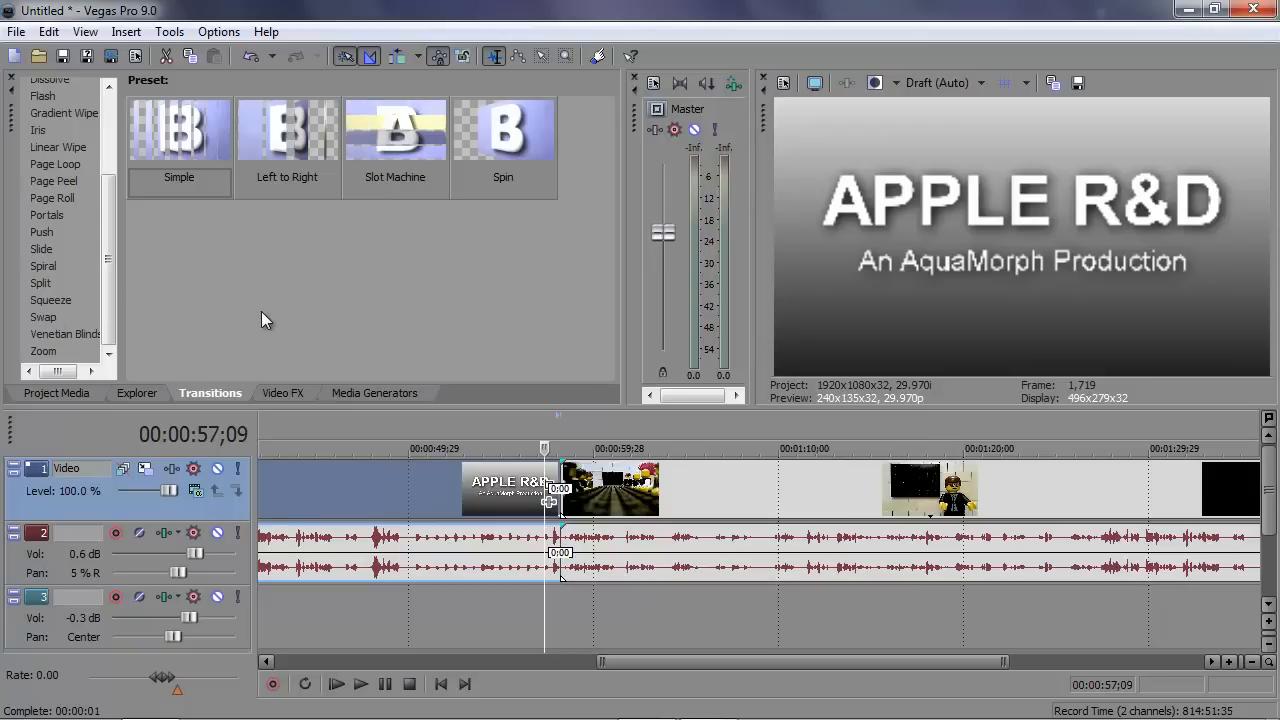
pyautogui.click(41, 232)
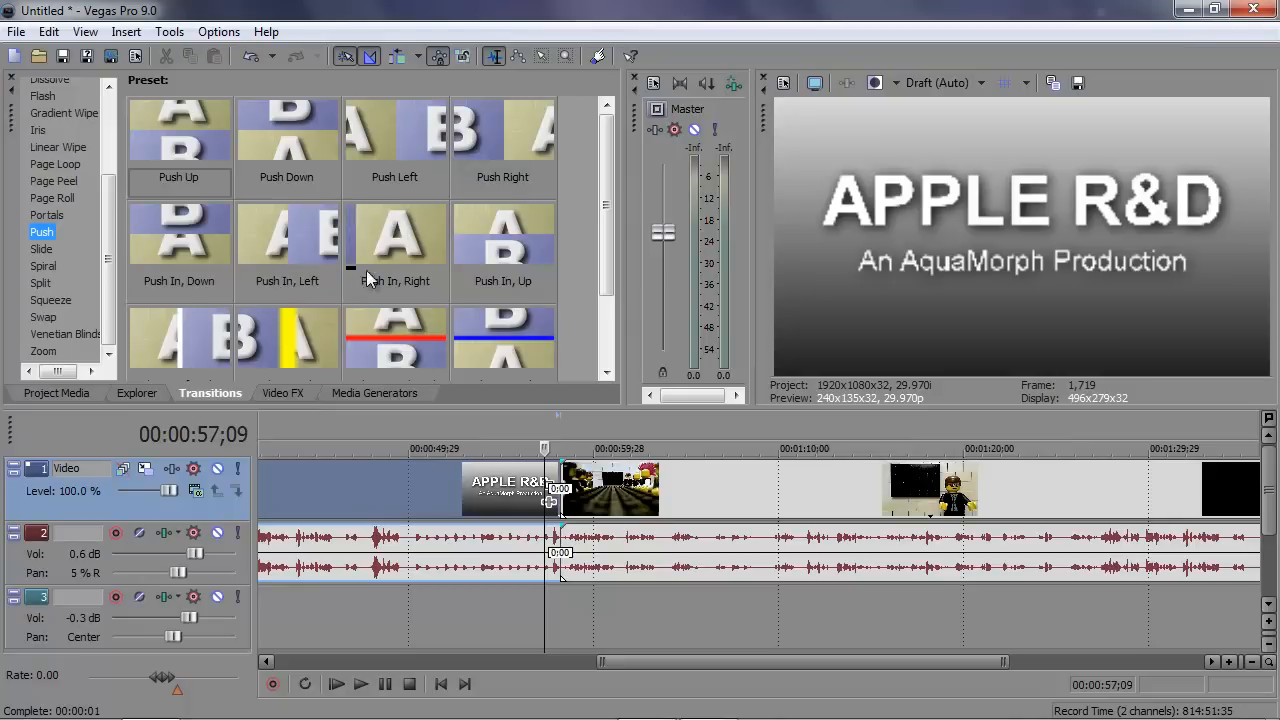
pyautogui.moveTo(415, 145); pyautogui.dragTo(562, 492)
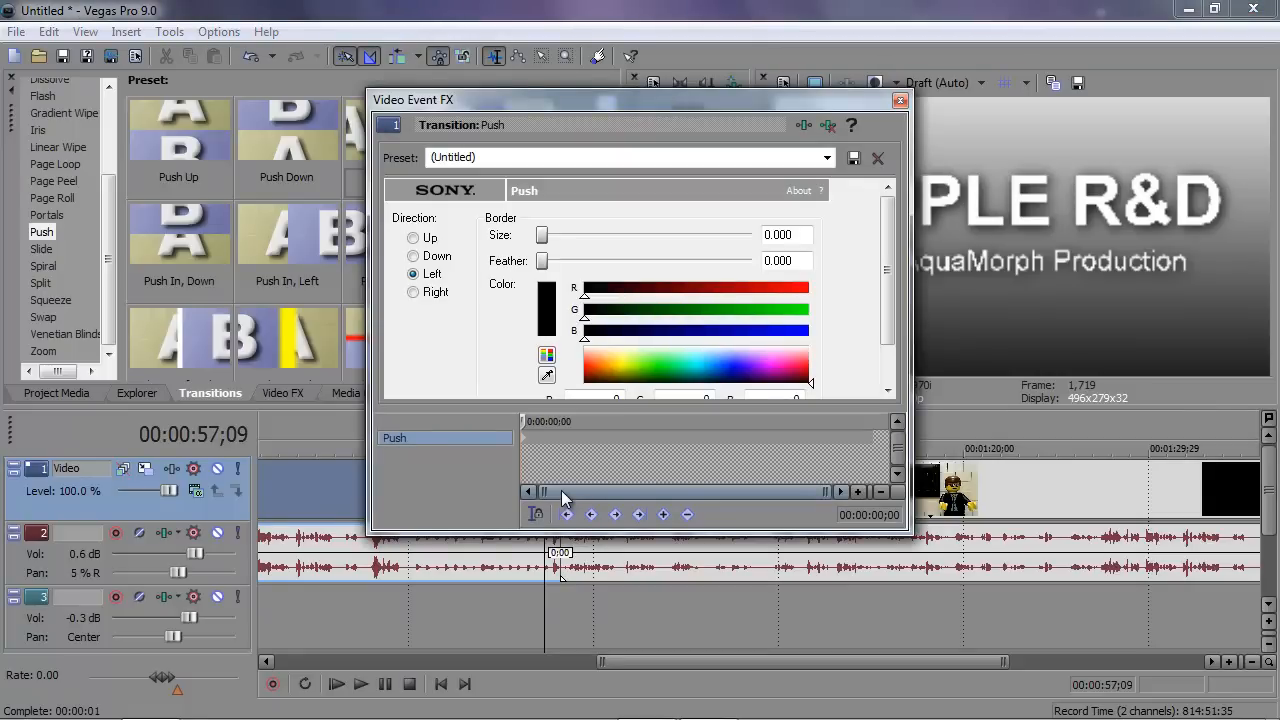
pyautogui.moveTo(885, 276); pyautogui.dragTo(896, 314)
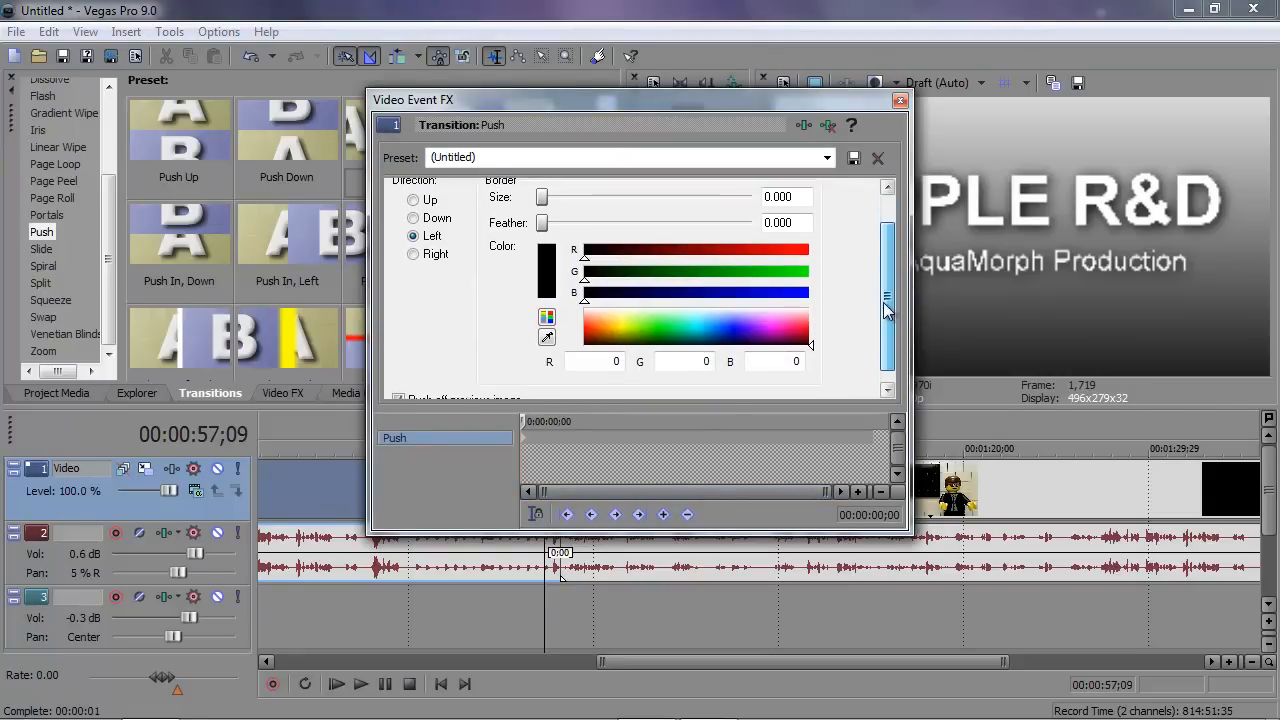
pyautogui.click(899, 101)
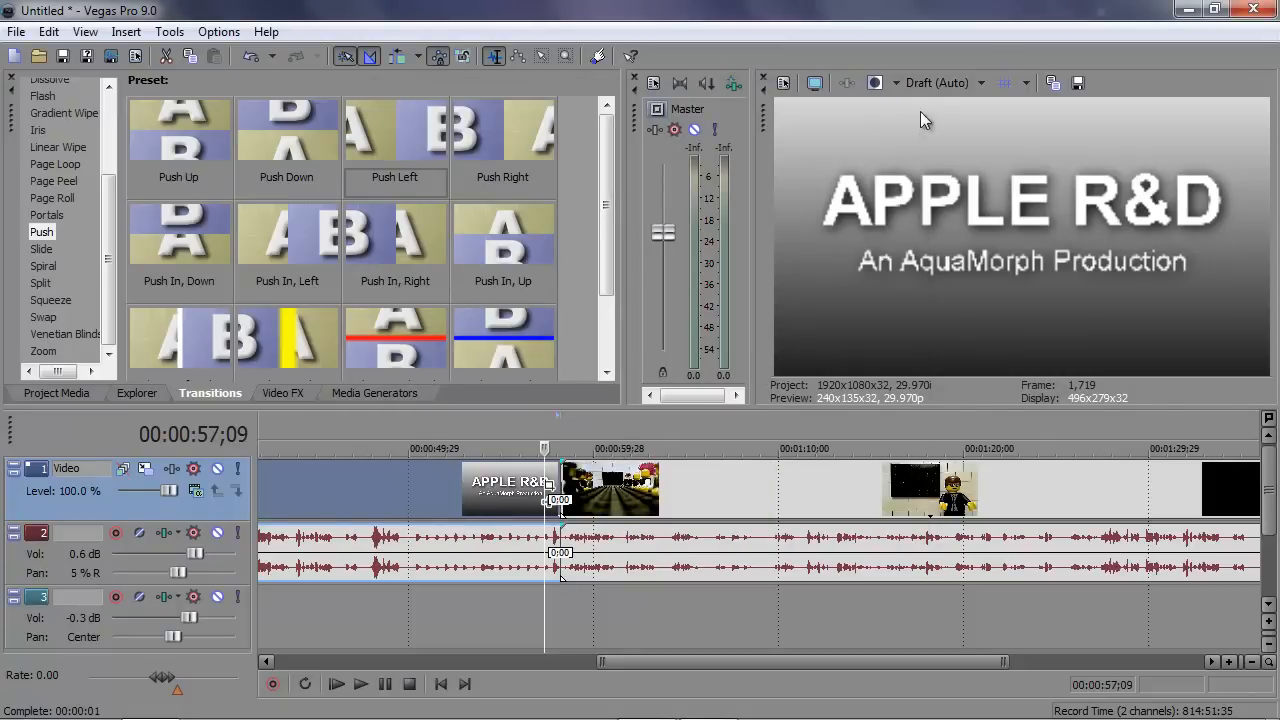
# Play the cut from 00:00:57;09, and step forward frame by frame to 00:00:57;29.
pyautogui.press('space')
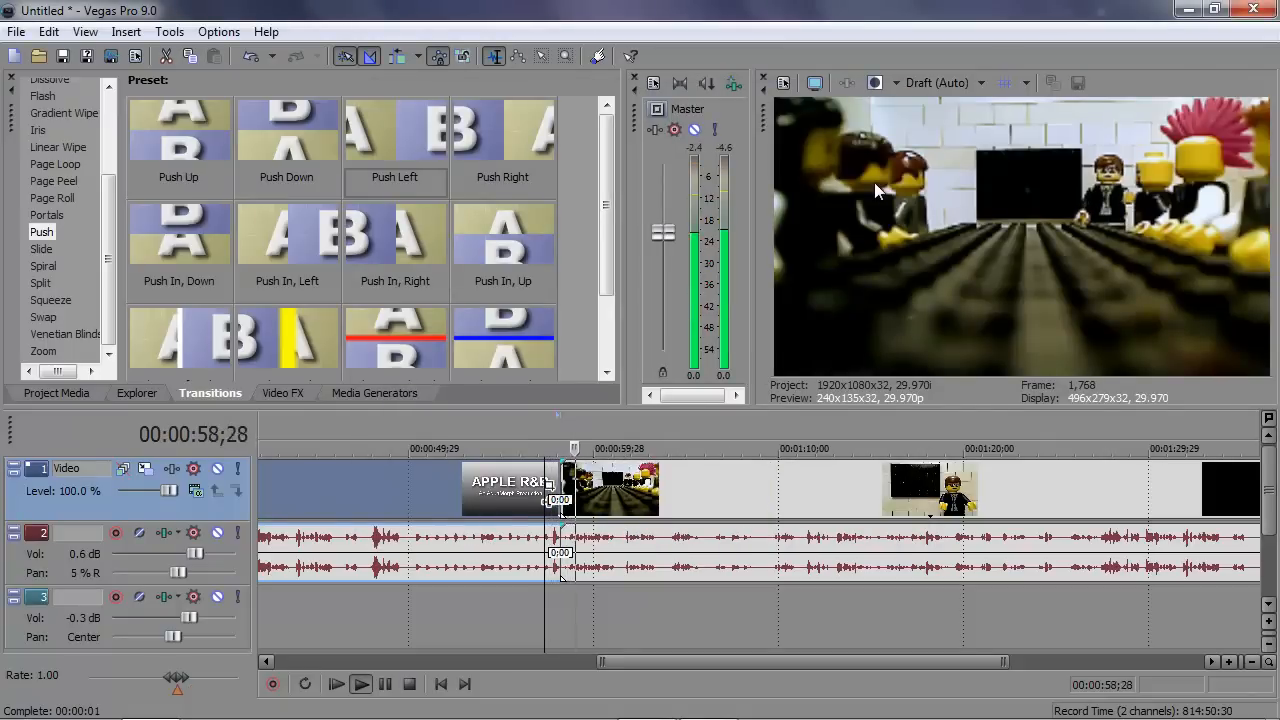
pyautogui.press('space')
pyautogui.press('Right')
pyautogui.press('Right')
pyautogui.press('Right')
pyautogui.press('Right')
pyautogui.press('Right')
pyautogui.press('Right')
pyautogui.press('Right')
pyautogui.press('Right')
pyautogui.press('Right')
pyautogui.press('Right')
pyautogui.press('Right')
pyautogui.press('Right')
pyautogui.press('Right')
pyautogui.press('Right')
pyautogui.press('Right')
pyautogui.press('Right')
pyautogui.press('Right')
pyautogui.press('Right')
pyautogui.press('Right')
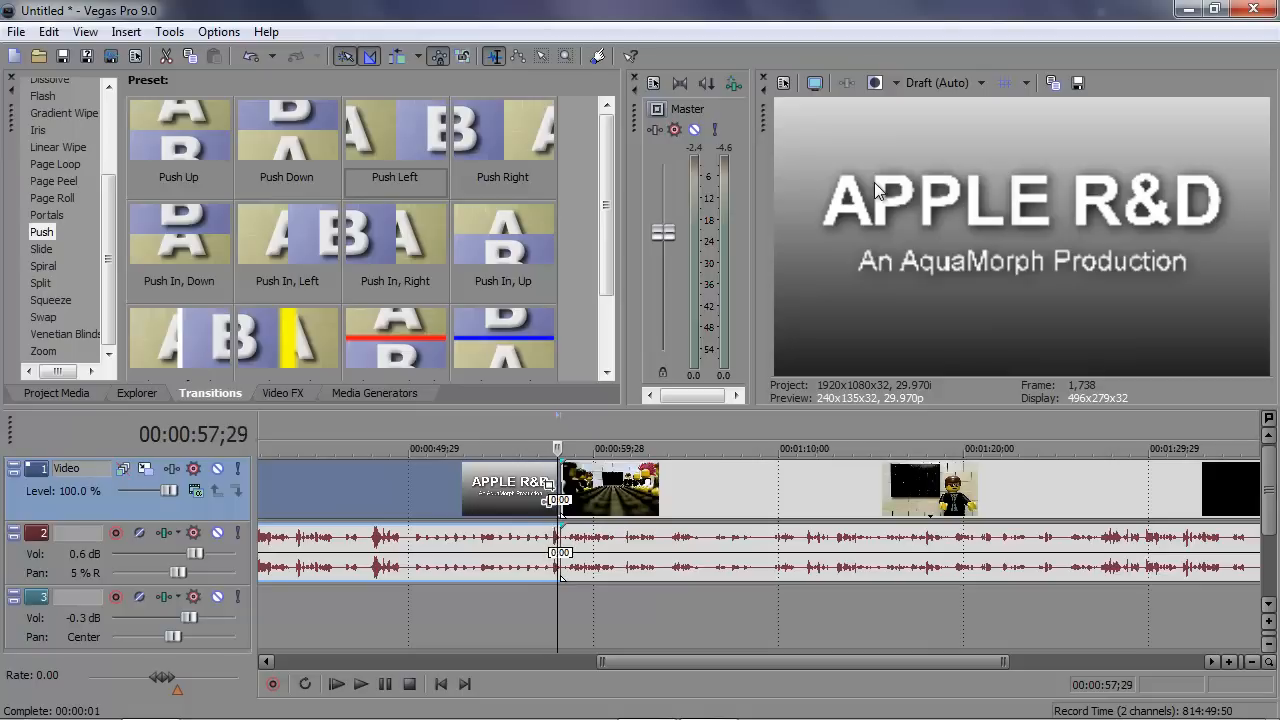
# Slide the second clip over the end of the first for a 3;24 overlap and play the Push transition from 00:00:52;16.
pyautogui.moveTo(554, 481); pyautogui.dragTo(527, 481)
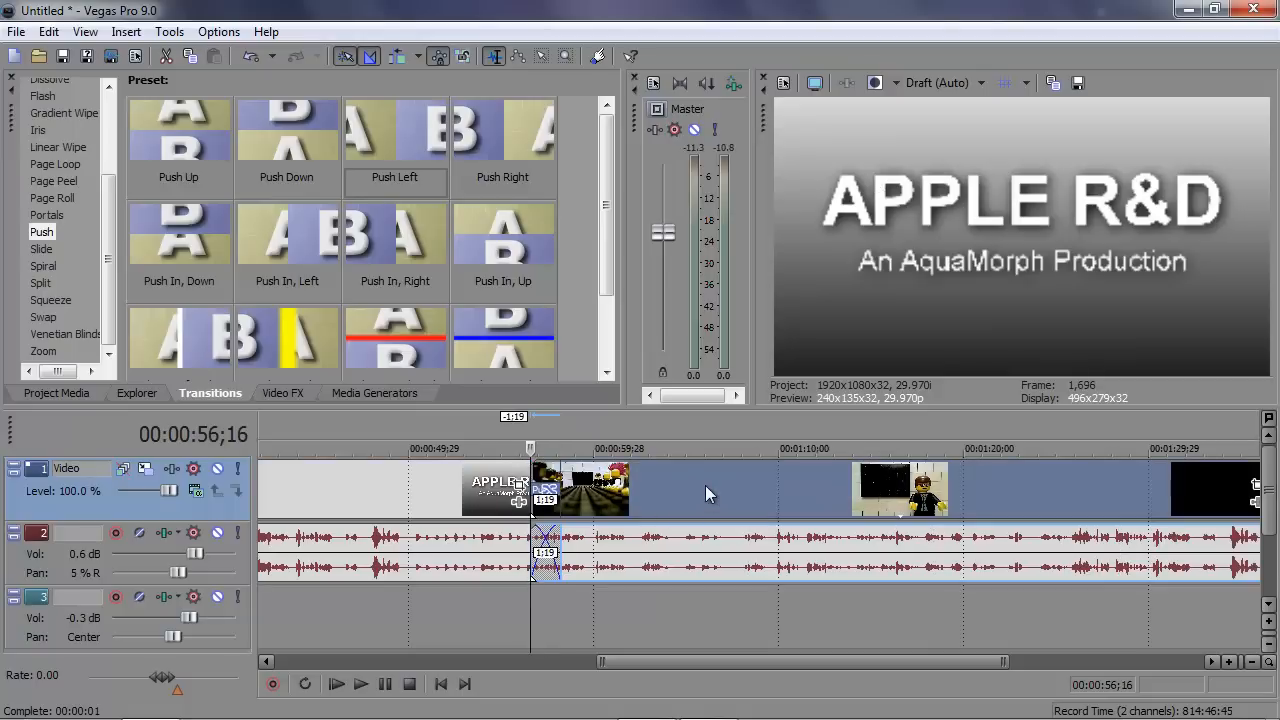
pyautogui.moveTo(712, 473); pyautogui.dragTo(672, 466)
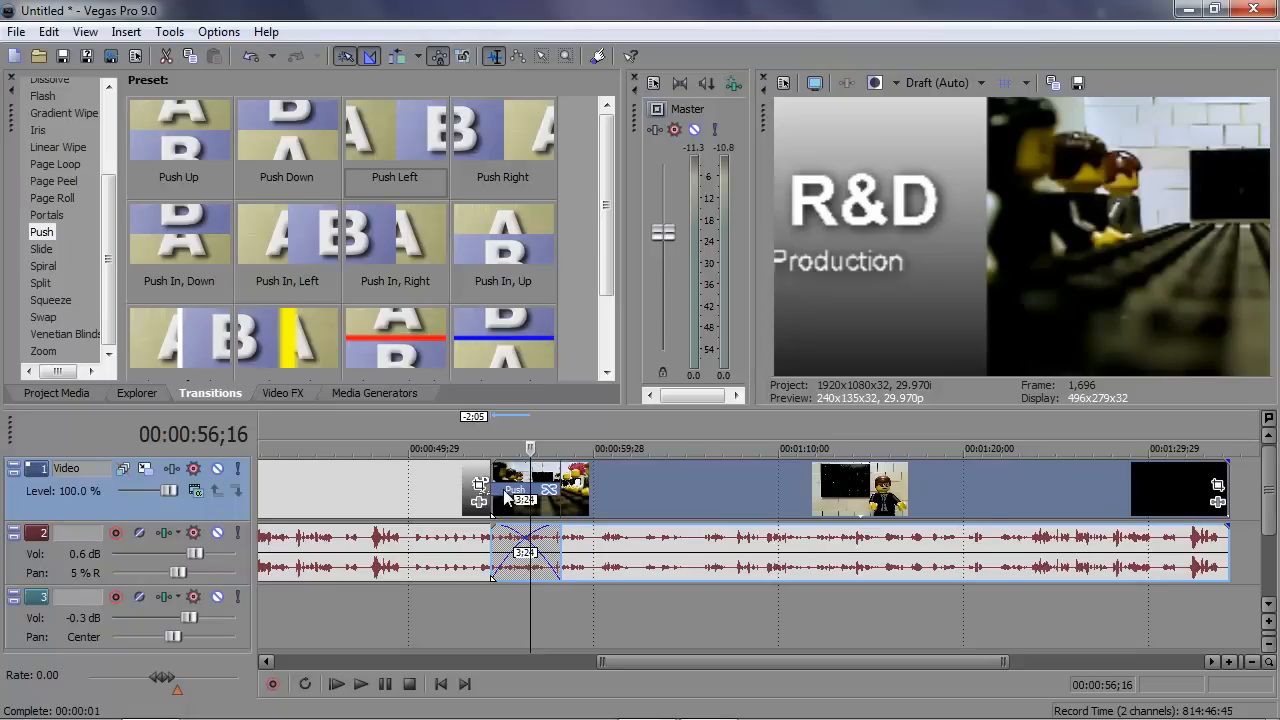
pyautogui.click(504, 494)
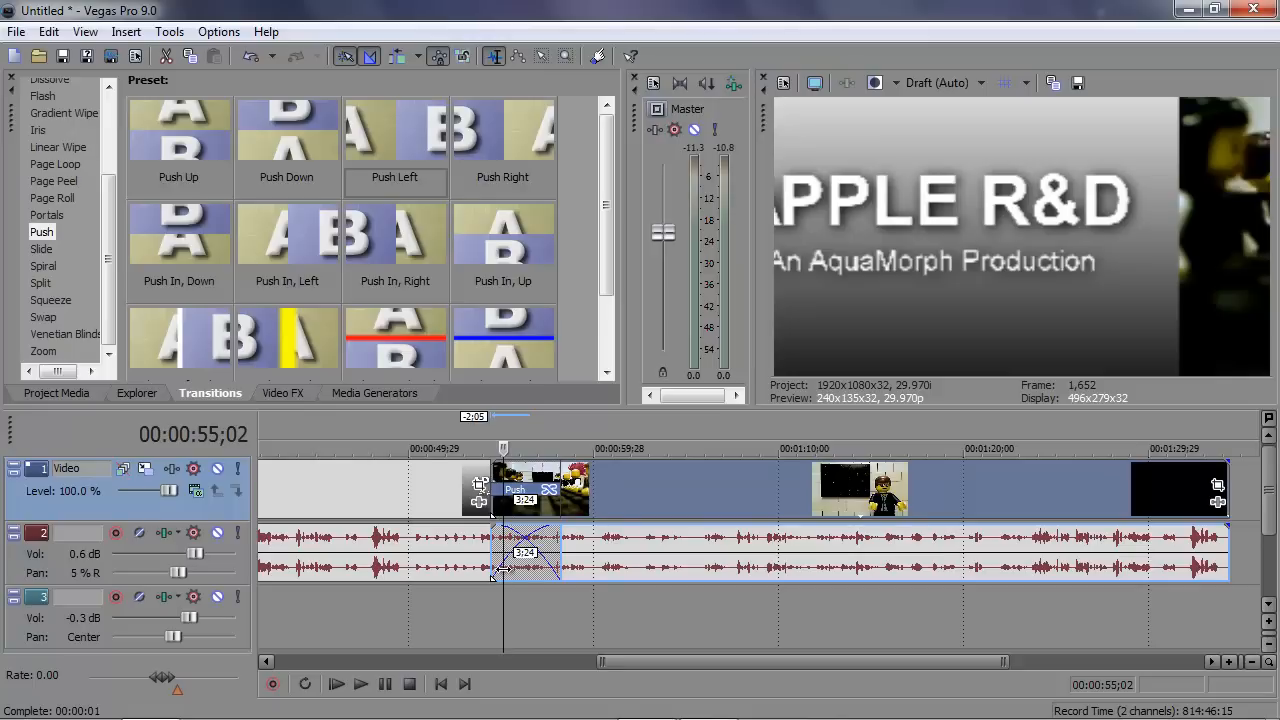
pyautogui.click(457, 494)
pyautogui.press('space')
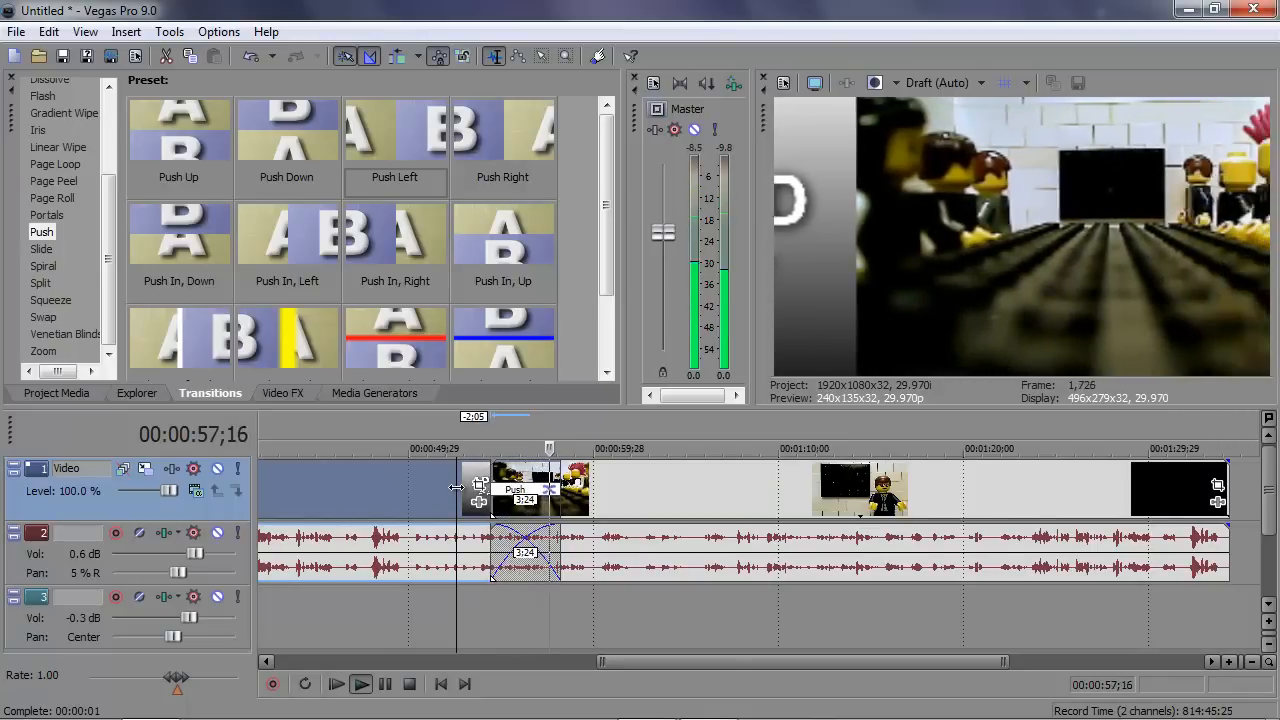
pyautogui.press('space')
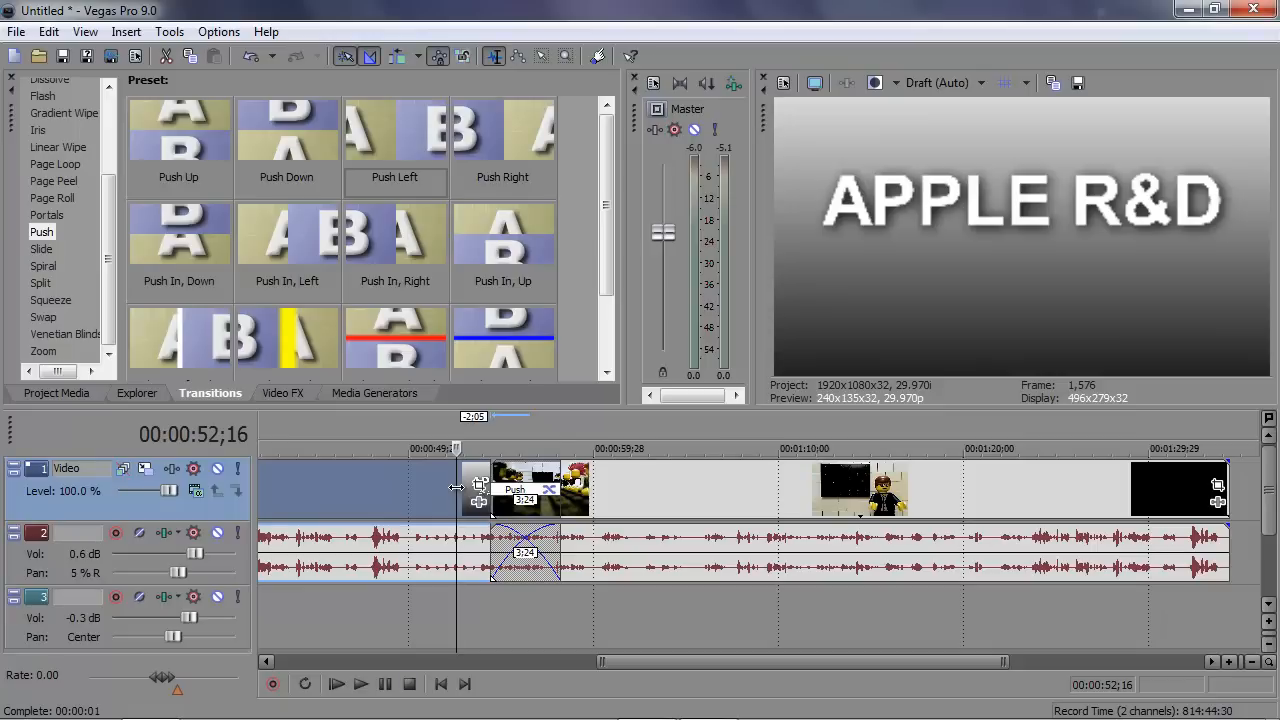
# Save the project as Untitled in My Documents as a Vegas Pro project file (*.veg).
pyautogui.click(15, 31)
pyautogui.click(52, 124)
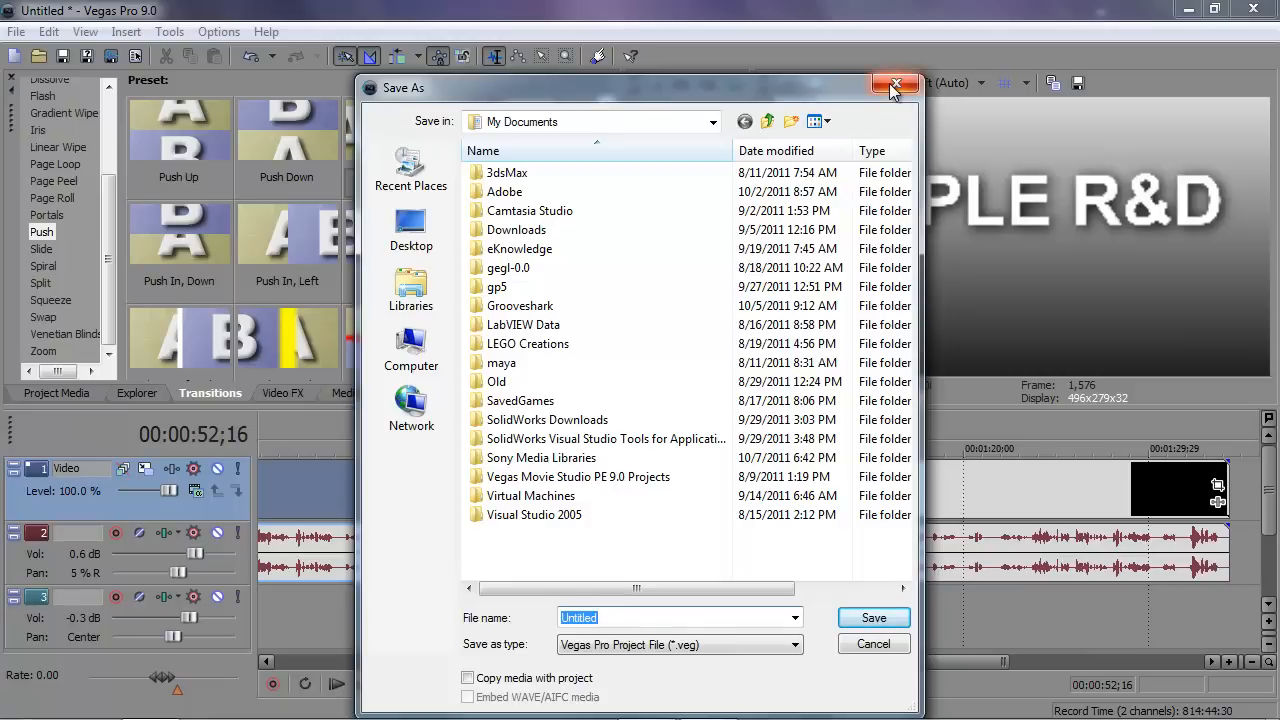
pyautogui.moveTo(816, 94); pyautogui.dragTo(820, 34)
pyautogui.click(886, 562)
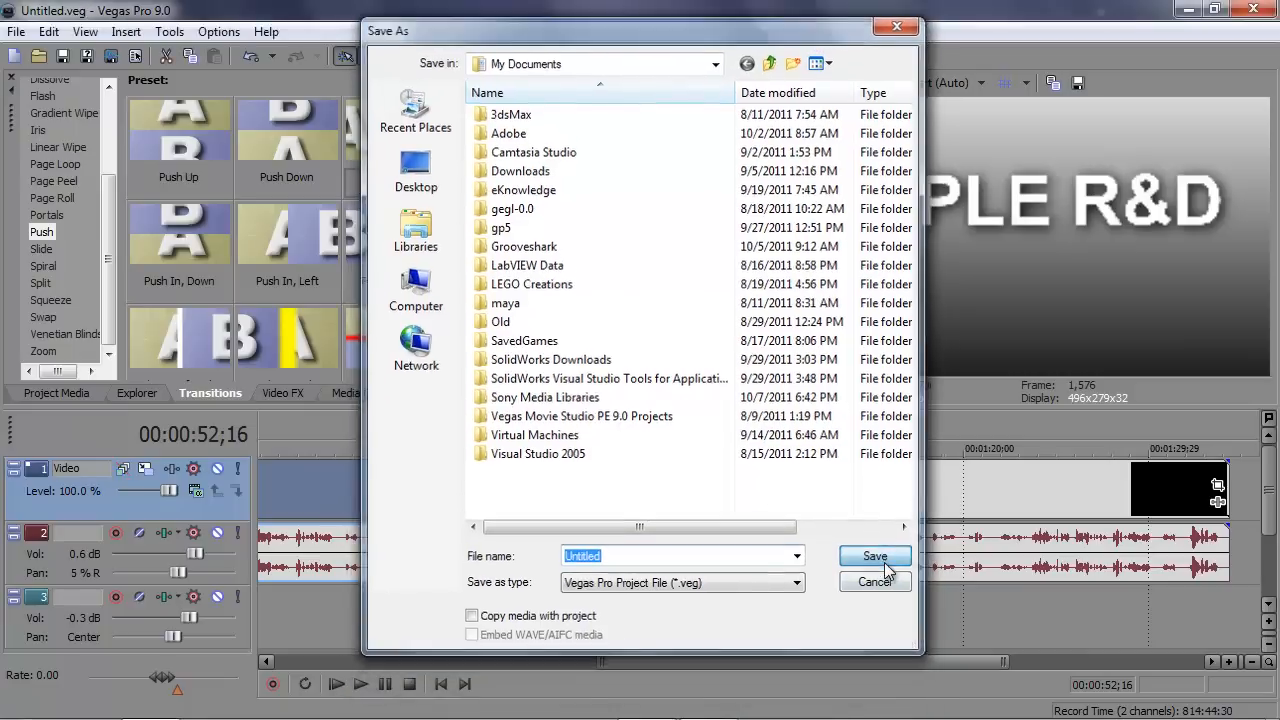
# Set up a render of the project as Untitled in the Windows Media Video V11 (*.wmv) format.
pyautogui.click(8, 34)
pyautogui.click(37, 172)
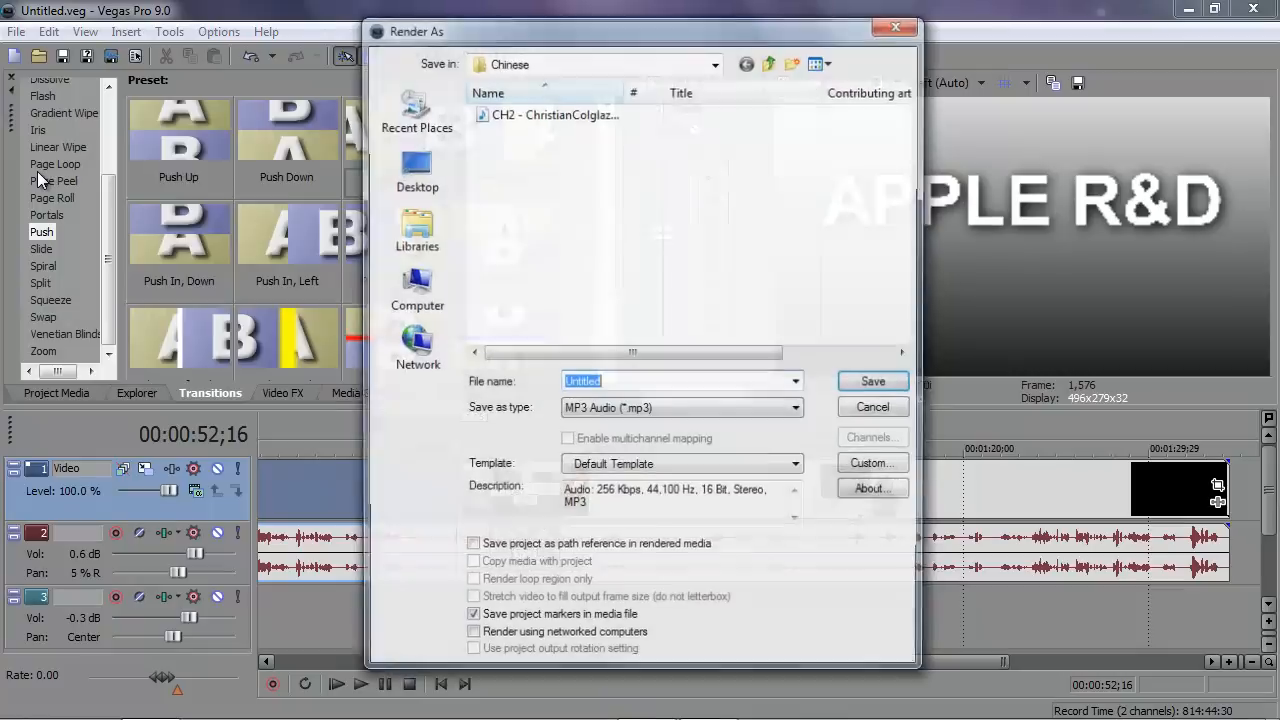
pyautogui.click(611, 415)
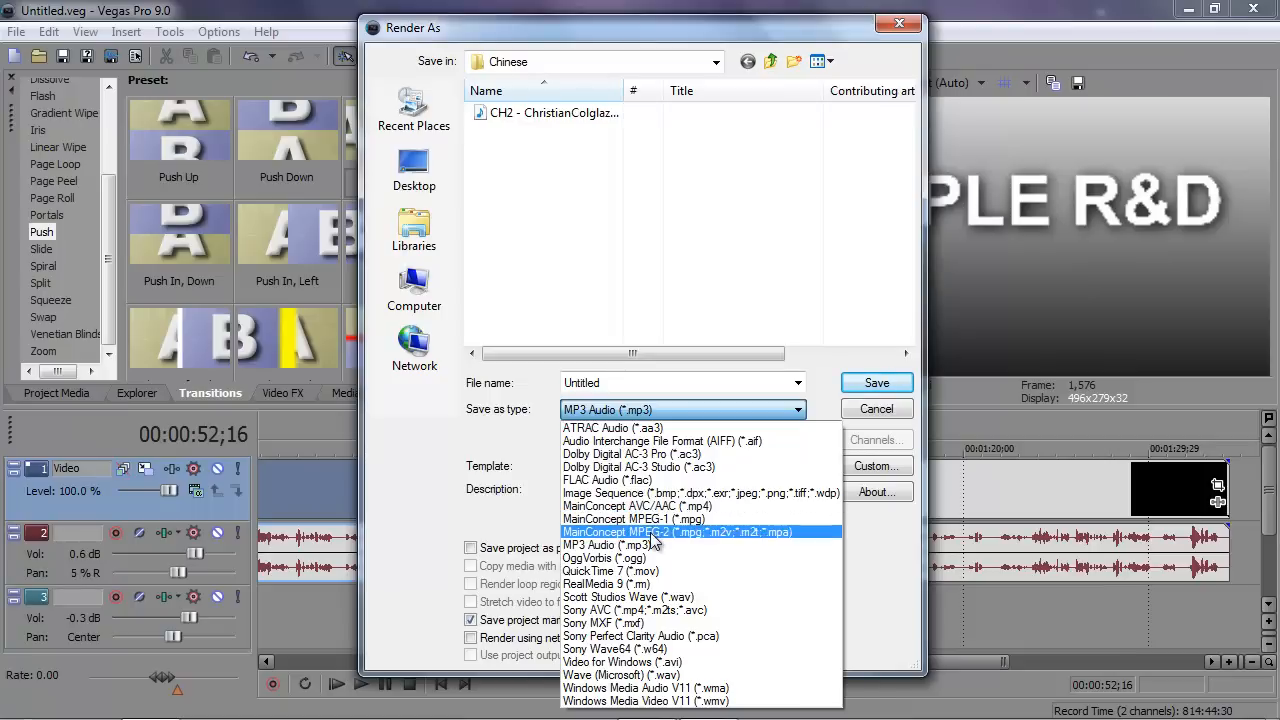
pyautogui.click(671, 701)
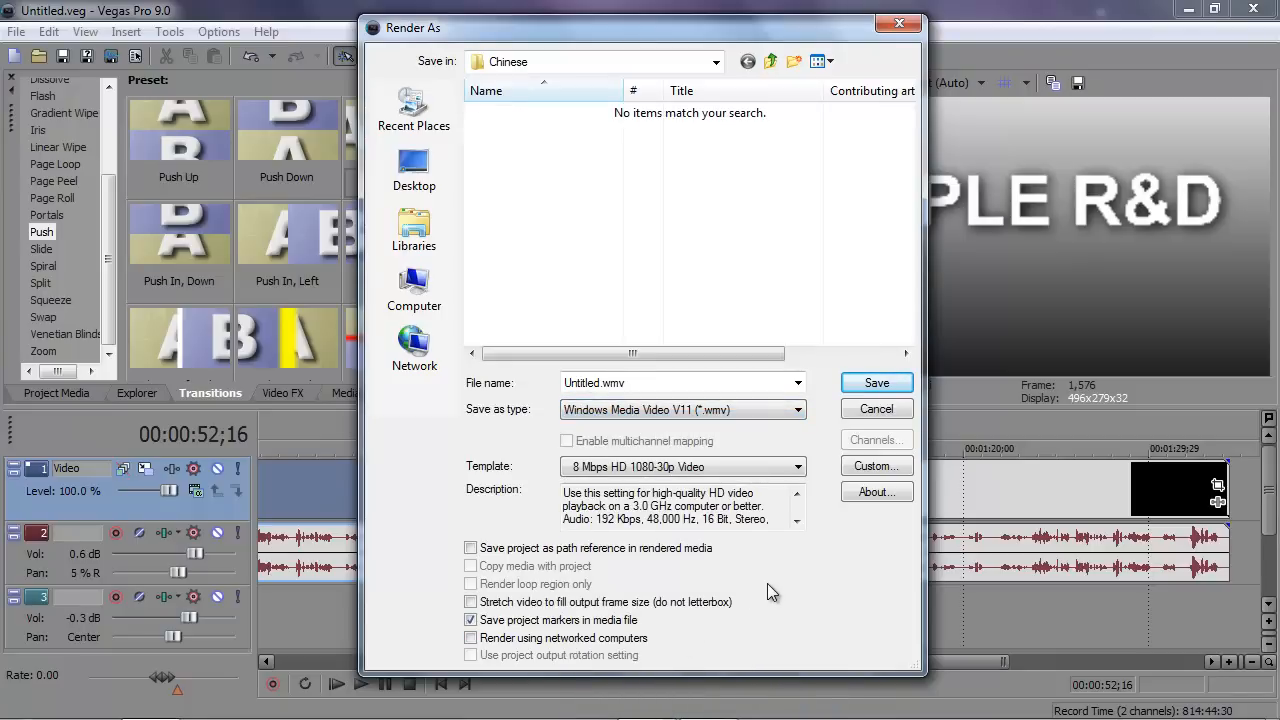
# Customize the 8 Mbps HD 1080-30p Video template so the video's image size is (Keep Original Size).
pyautogui.click(876, 467)
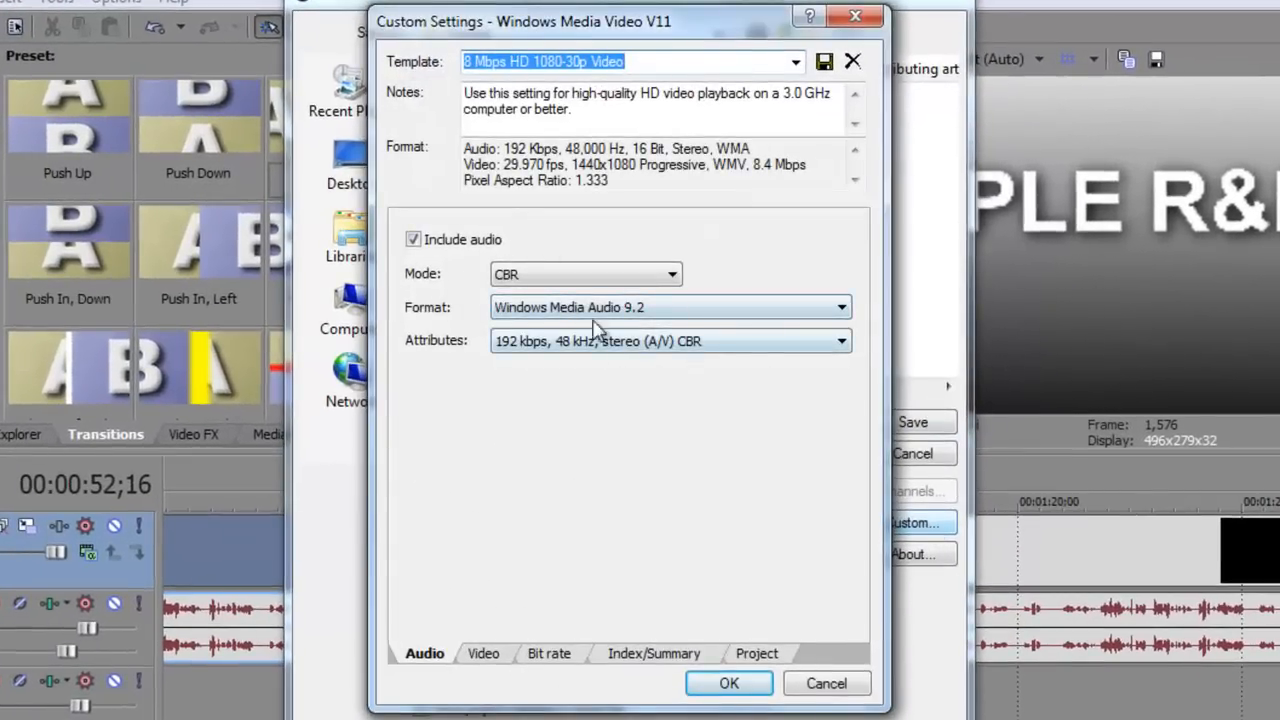
pyautogui.click(484, 654)
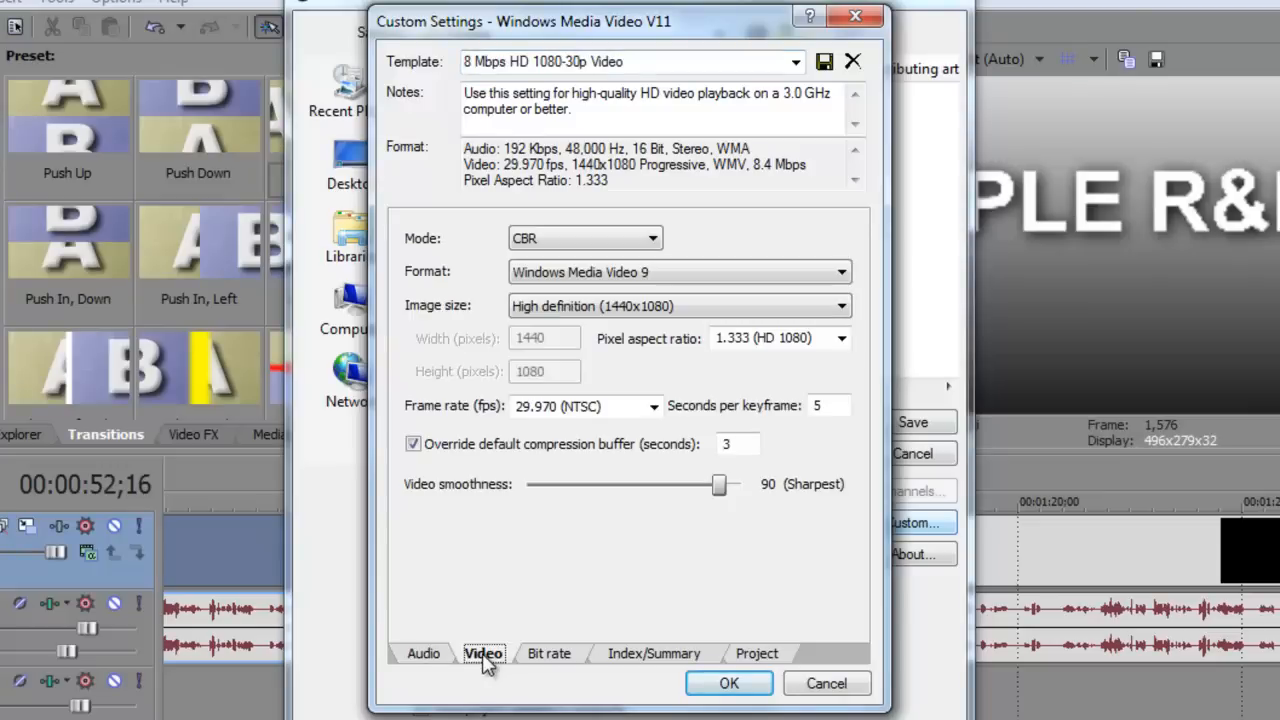
pyautogui.click(660, 313)
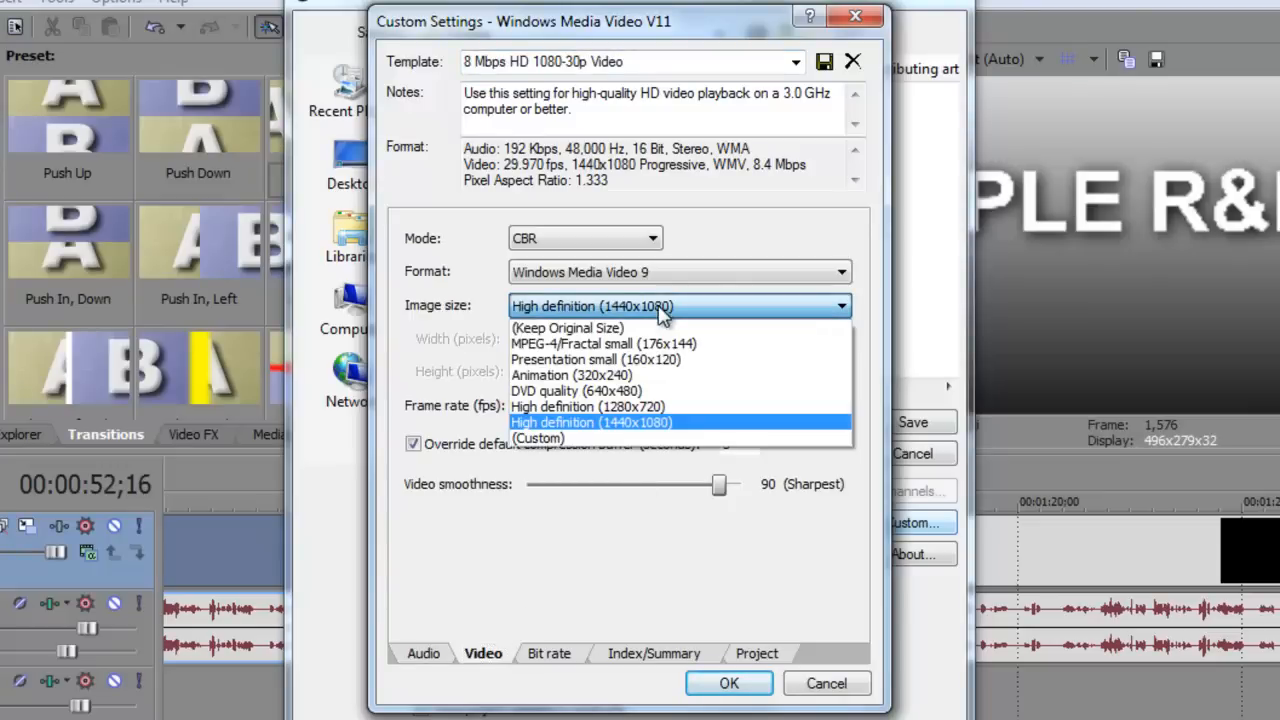
pyautogui.click(648, 325)
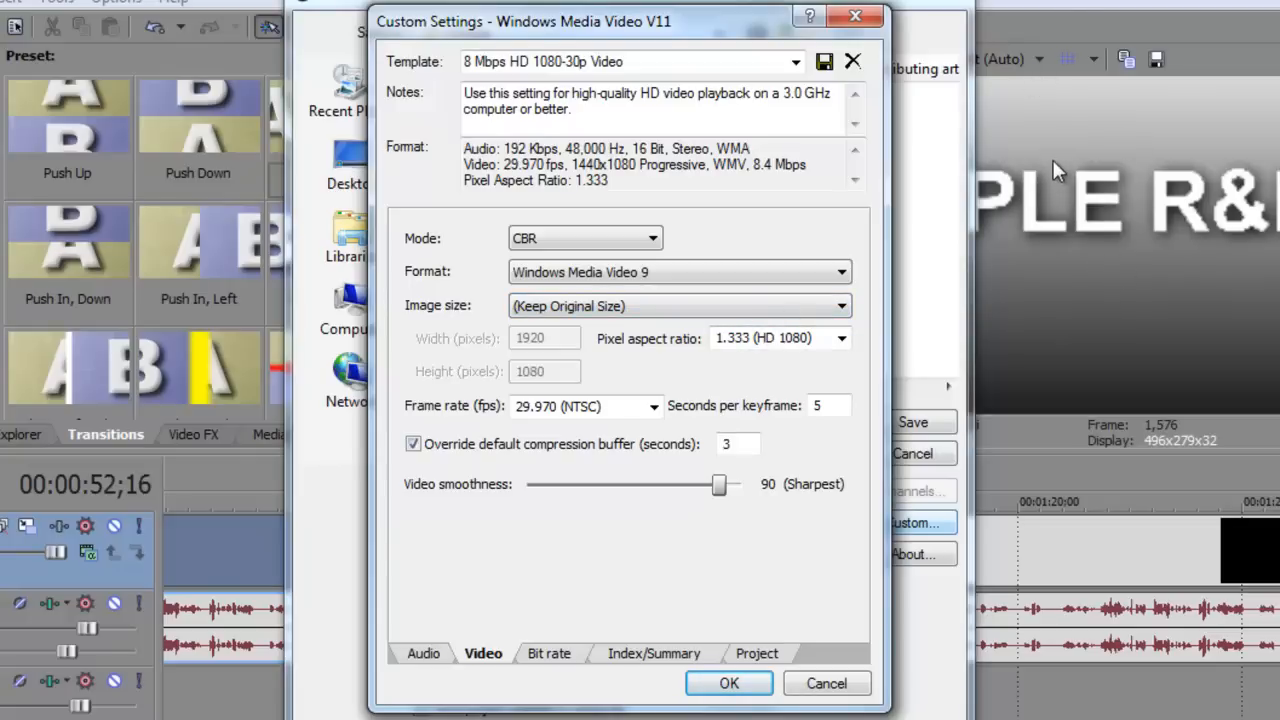
pyautogui.click(745, 692)
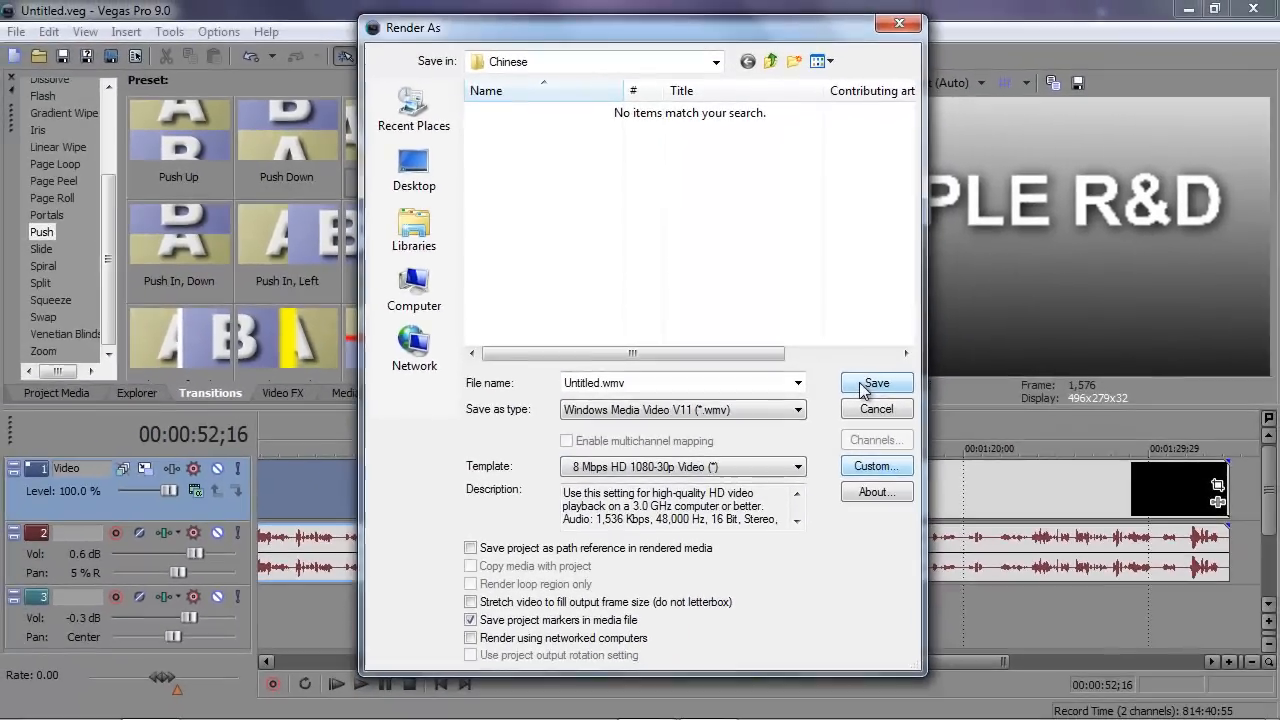
# Start rendering Untitled.wmv into the Chinese folder and cancel the render while it is in progress.
pyautogui.click(881, 403)
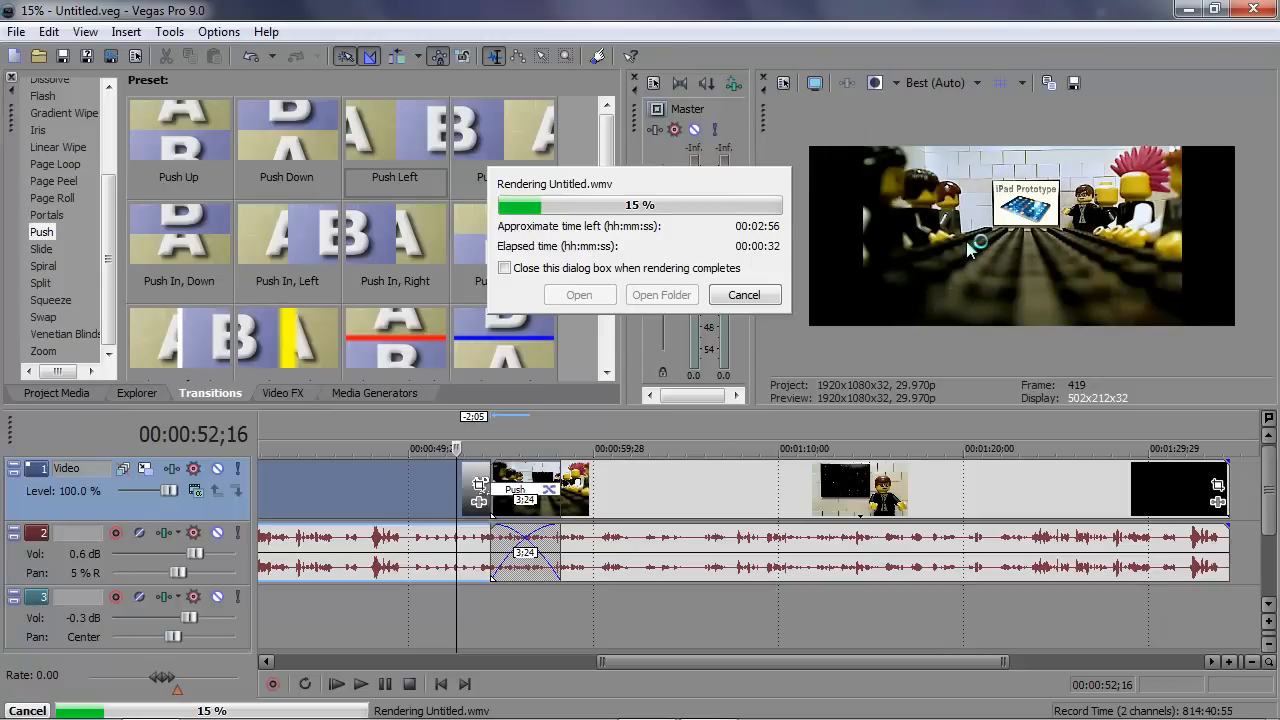
pyautogui.click(744, 295)
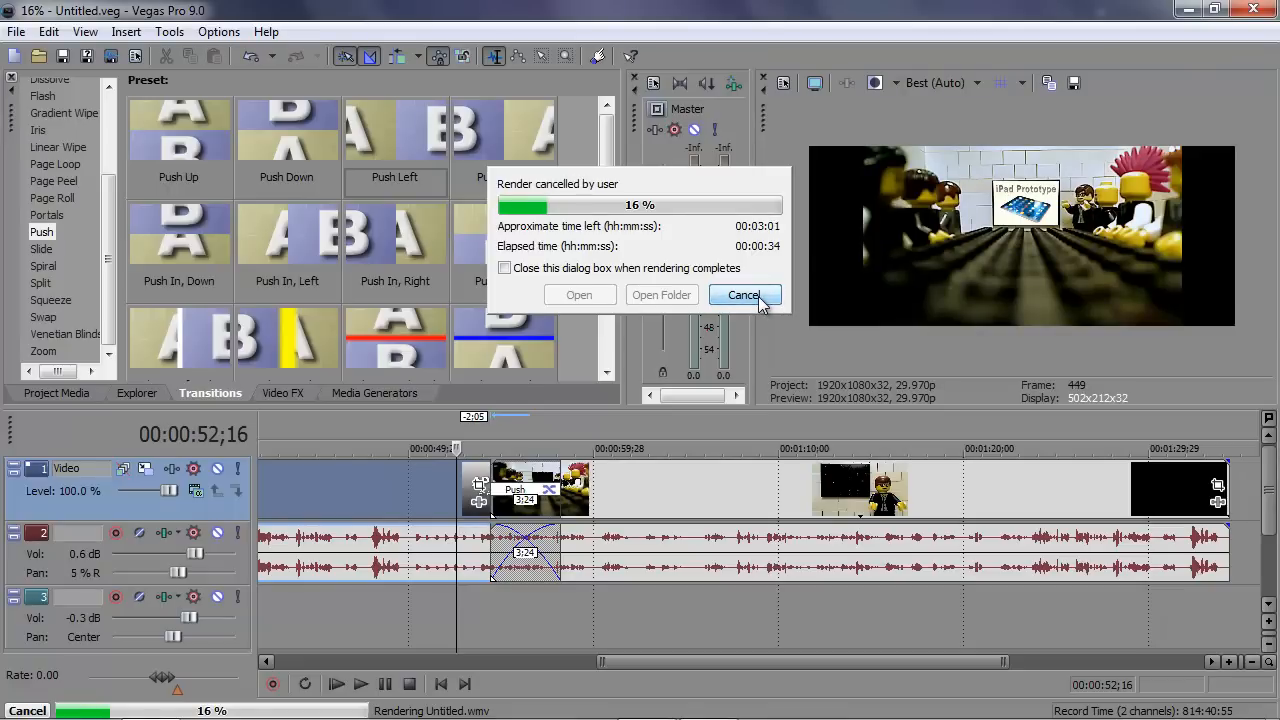